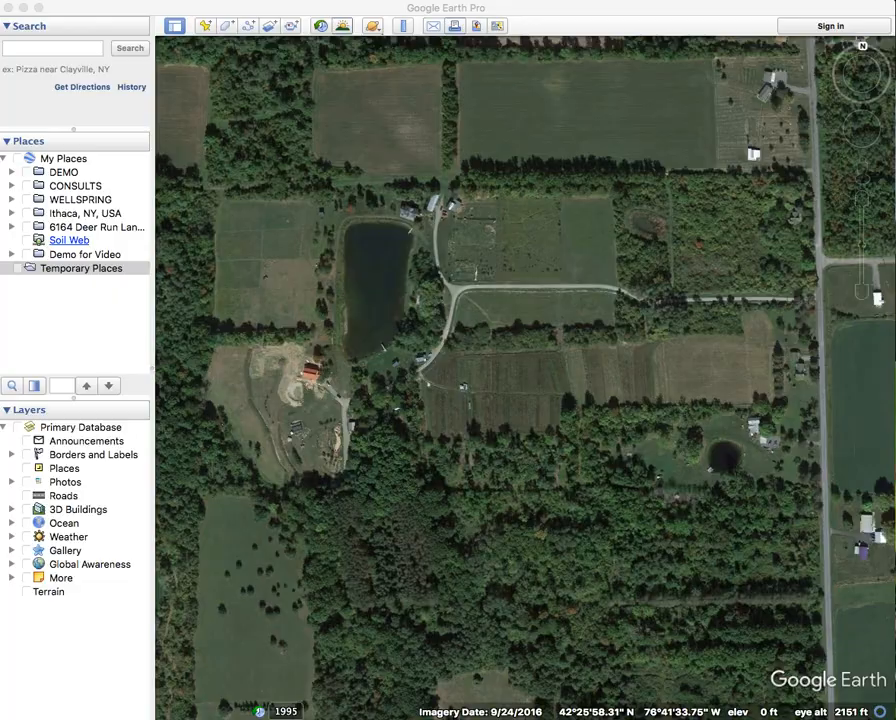
# Switch from Google Earth Pro to the browser showing the EPA WATERS page.
pyautogui.press('super+Tab')
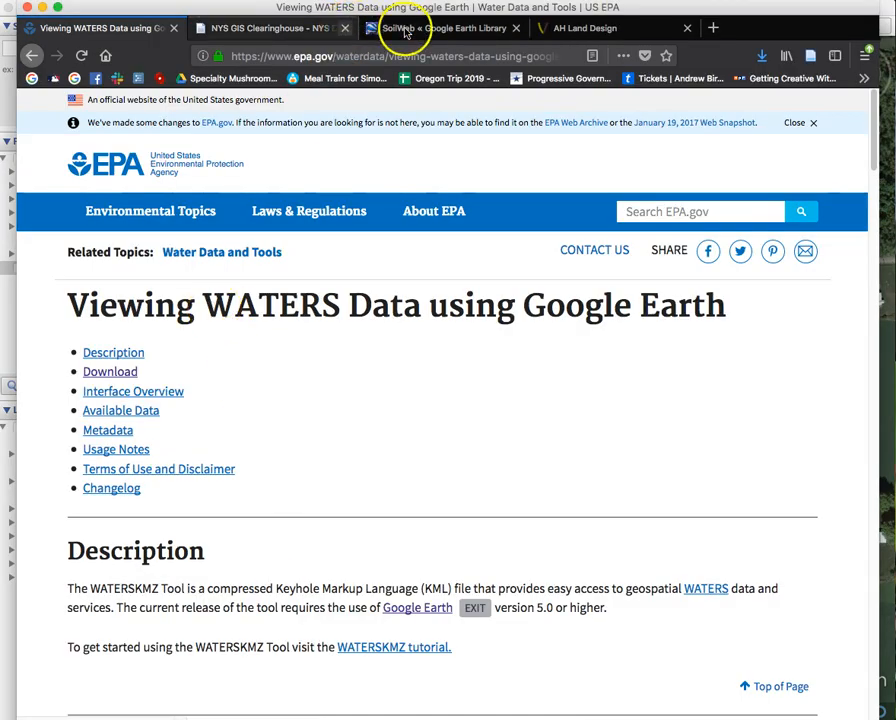
# Open the Contour Map Generator tab and delete the #2/37.9/-44.6 coordinates from its web address.
pyautogui.click(569, 36)
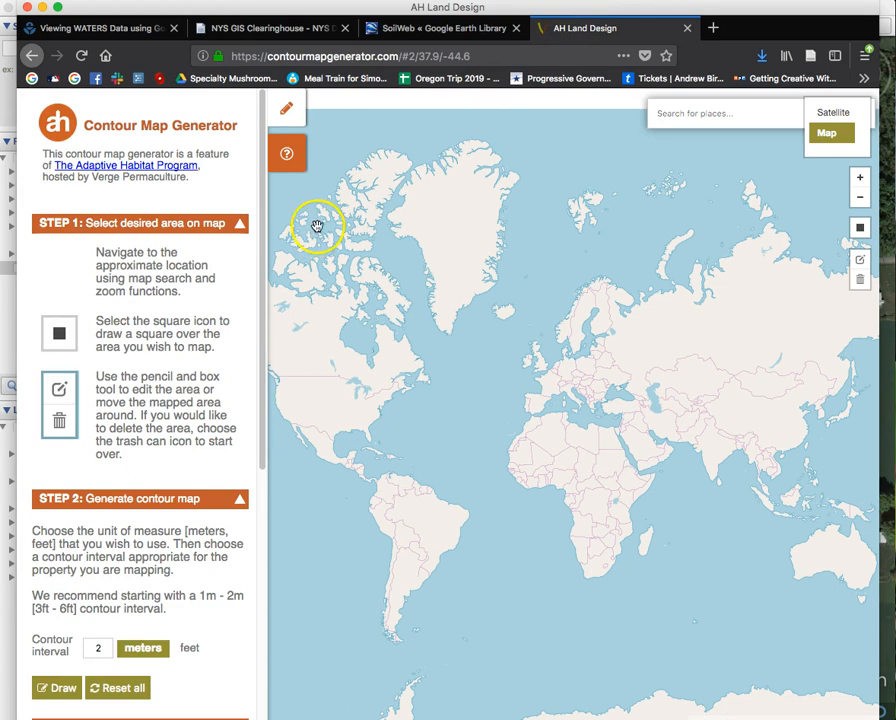
pyautogui.moveTo(470, 56); pyautogui.dragTo(399, 56)
pyautogui.press('BackSpace')
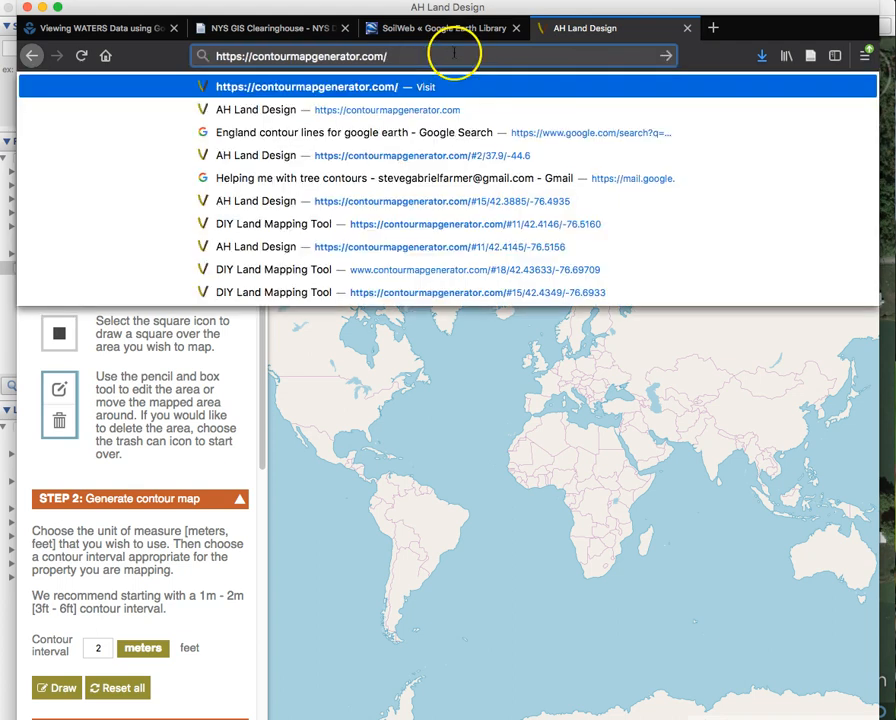
pyautogui.press('Escape')
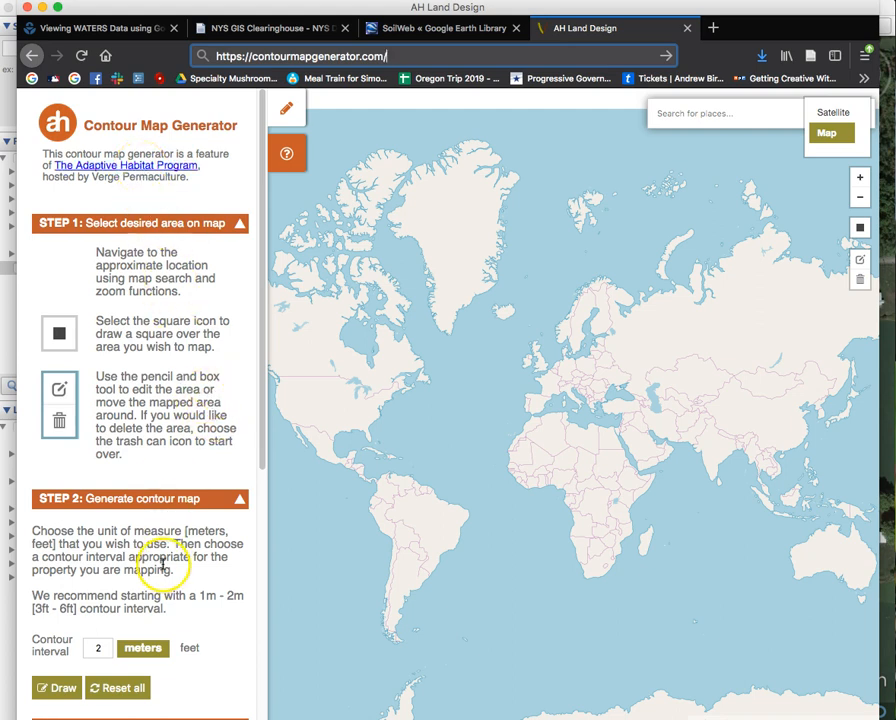
pyautogui.scroll(-2, 160, 565)
pyautogui.scroll(-2, 165, 500)
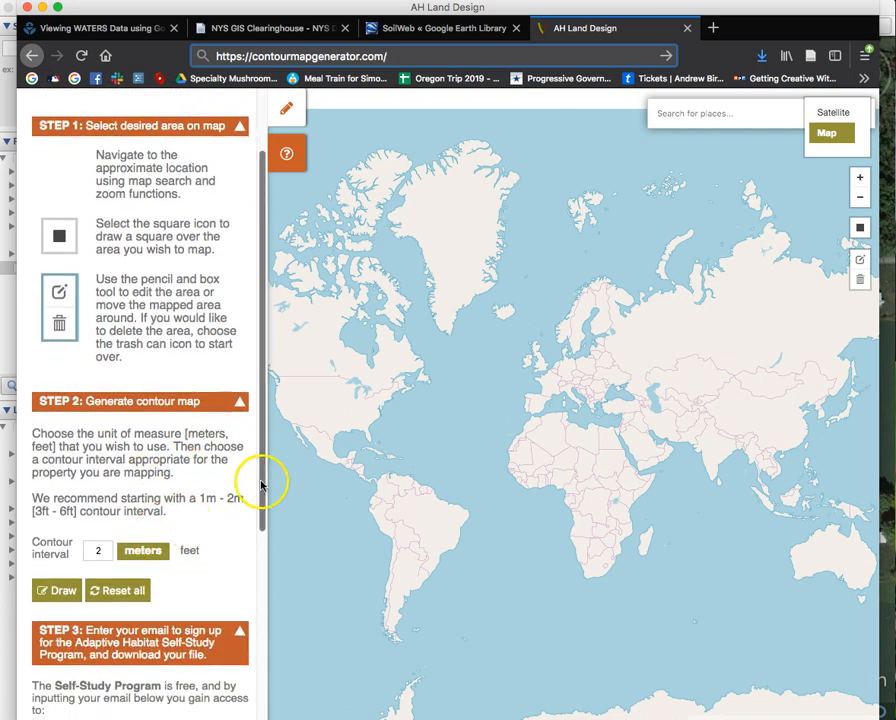
# Search the map for Mecklenburg NY and jump to Mecklenburg, New York.
pyautogui.click(766, 117)
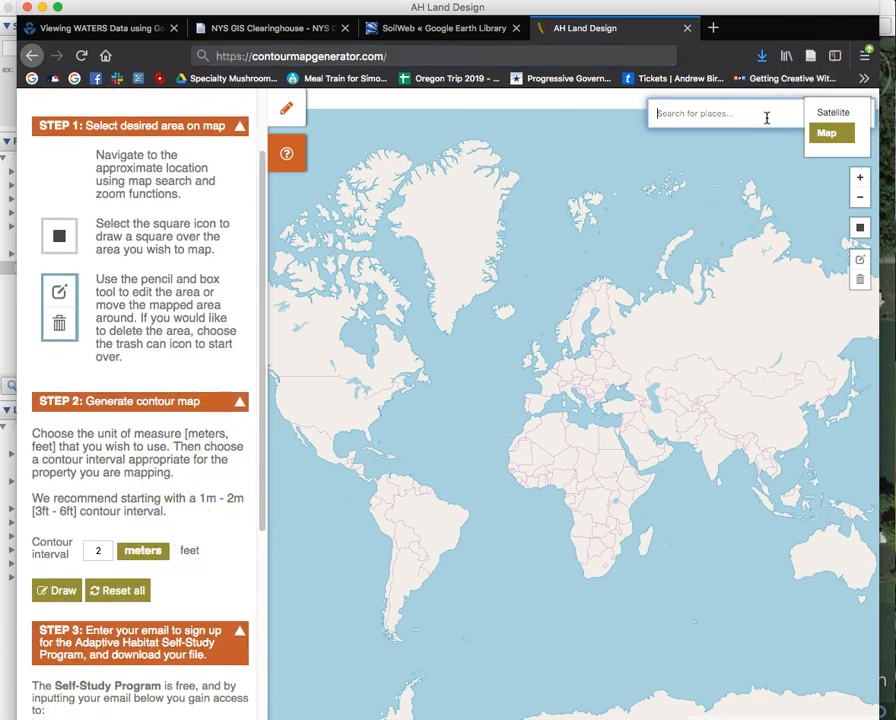
pyautogui.write('t')
pyautogui.press('BackSpace')
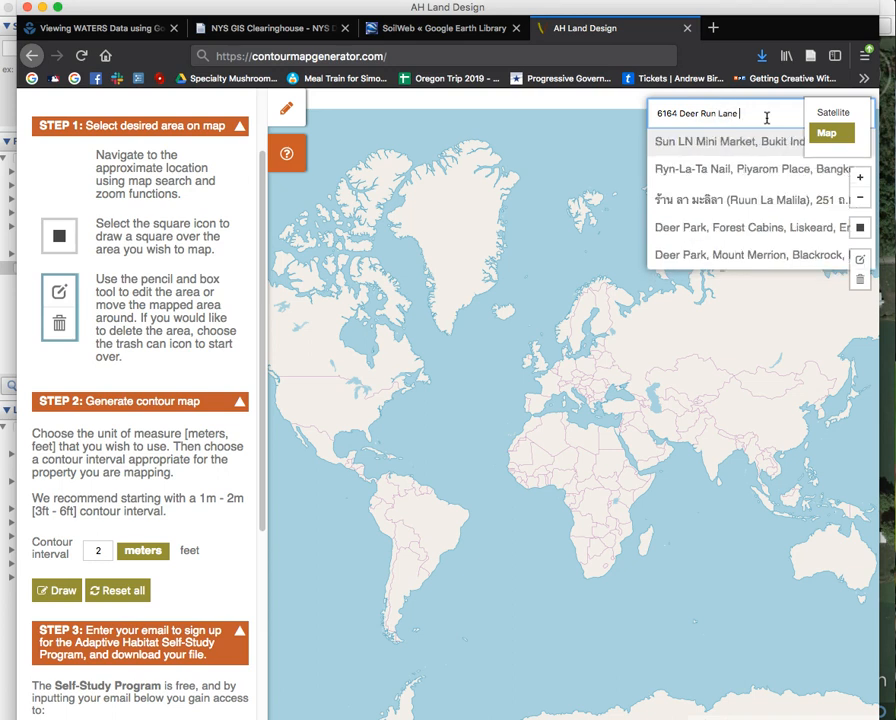
pyautogui.tripleClick(767, 118)
pyautogui.write('Mecklenburg NY')
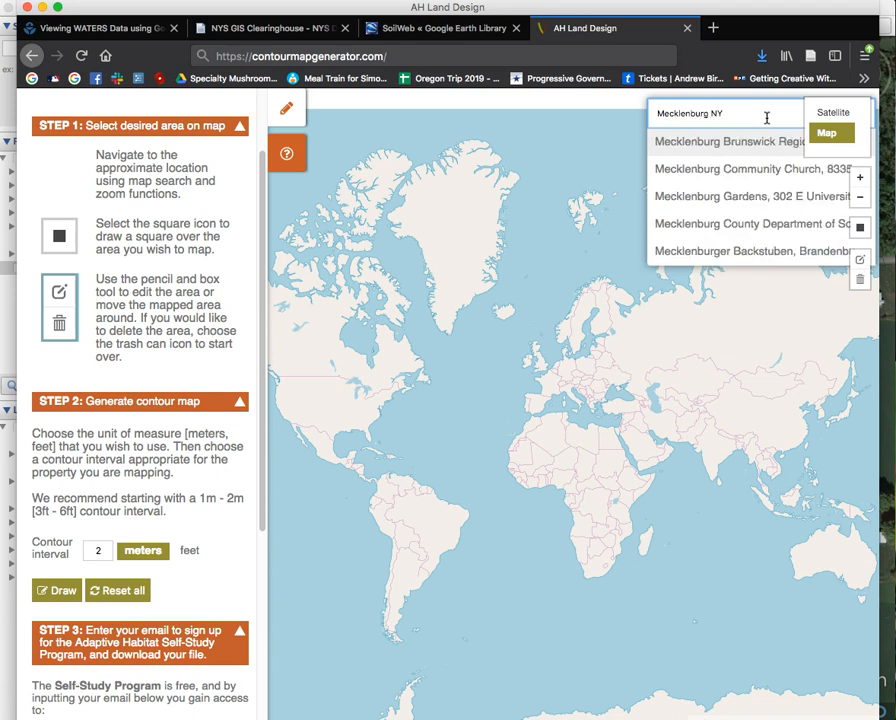
pyautogui.click(776, 143)
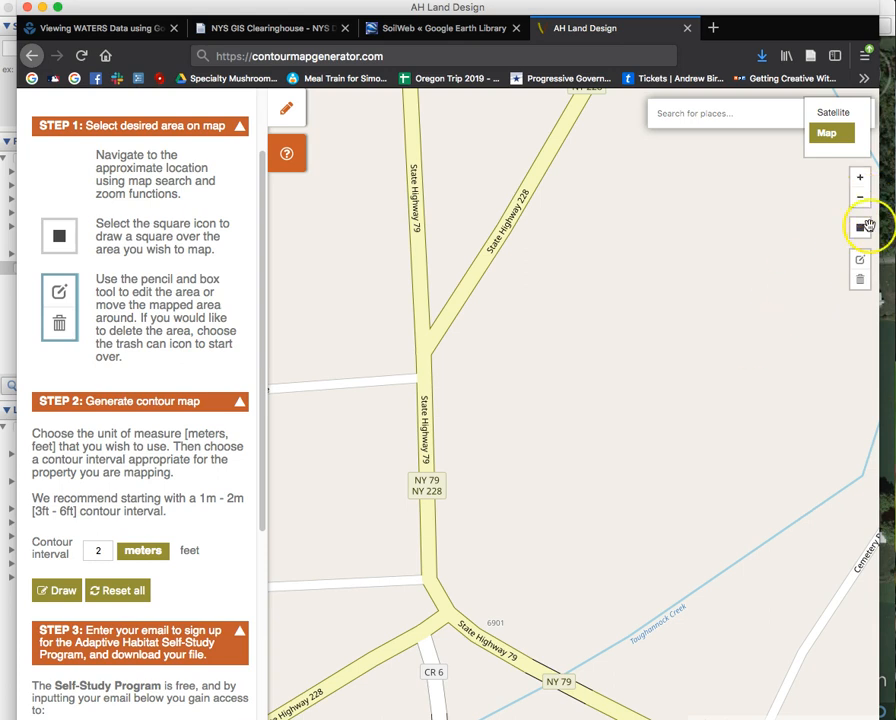
# Pan to the property near South Buck Hill Road and show it centred in Satellite view.
pyautogui.click(860, 203)
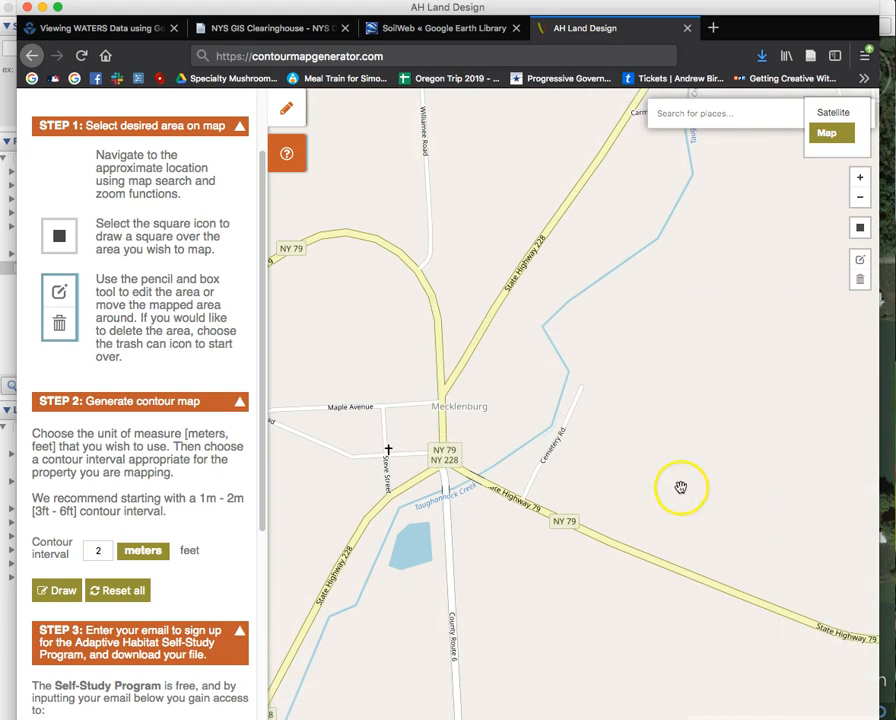
pyautogui.moveTo(681, 487); pyautogui.dragTo(476, 342)
pyautogui.moveTo(737, 484); pyautogui.dragTo(413, 348)
pyautogui.moveTo(696, 547); pyautogui.dragTo(663, 364)
pyautogui.moveTo(610, 526); pyautogui.dragTo(630, 380)
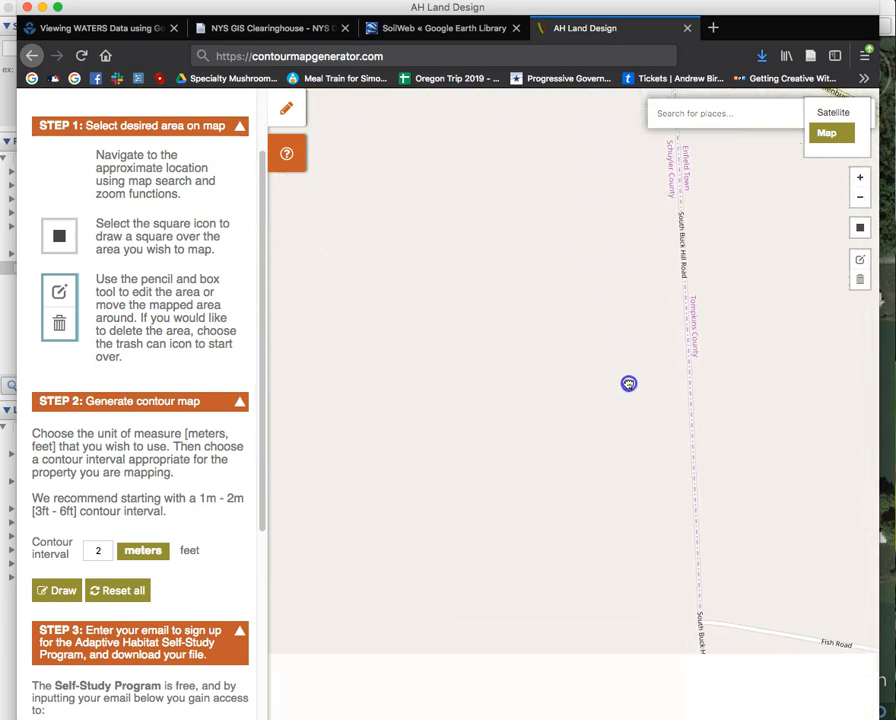
pyautogui.moveTo(602, 536); pyautogui.dragTo(610, 376)
pyautogui.moveTo(632, 590); pyautogui.dragTo(586, 363)
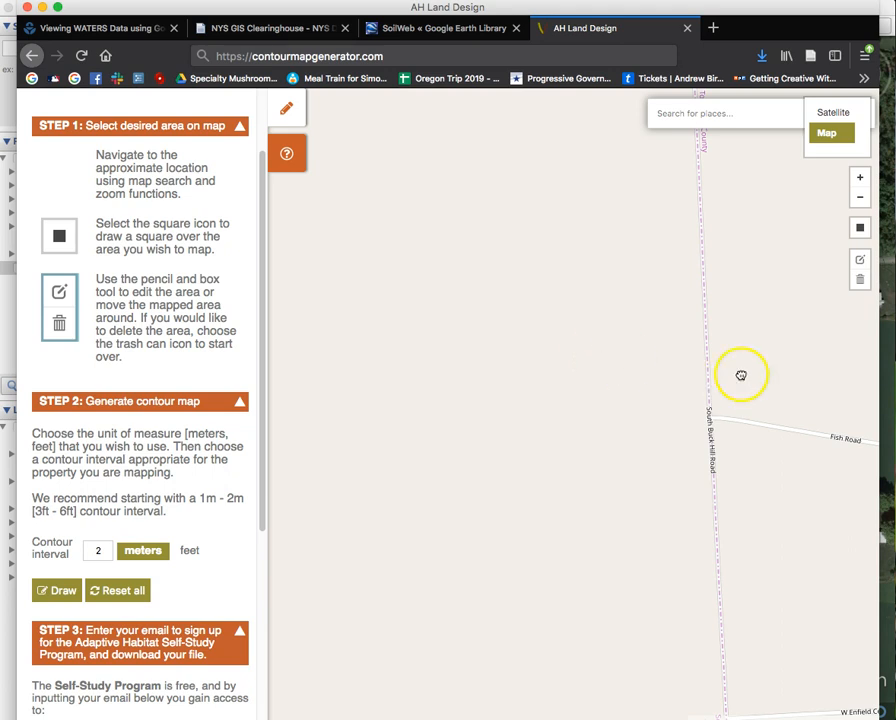
pyautogui.click(831, 114)
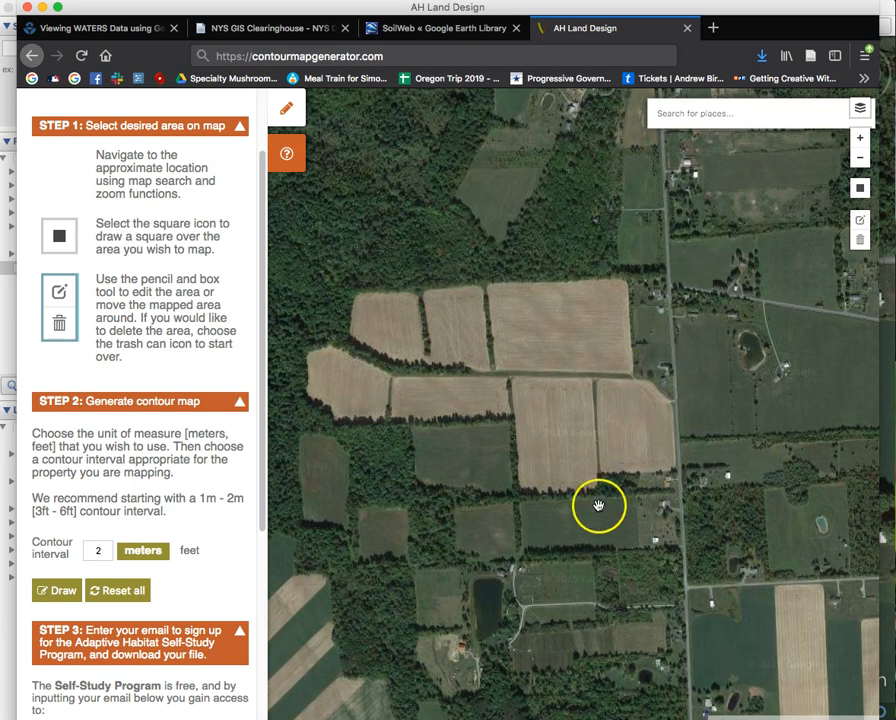
pyautogui.moveTo(600, 506); pyautogui.dragTo(618, 262)
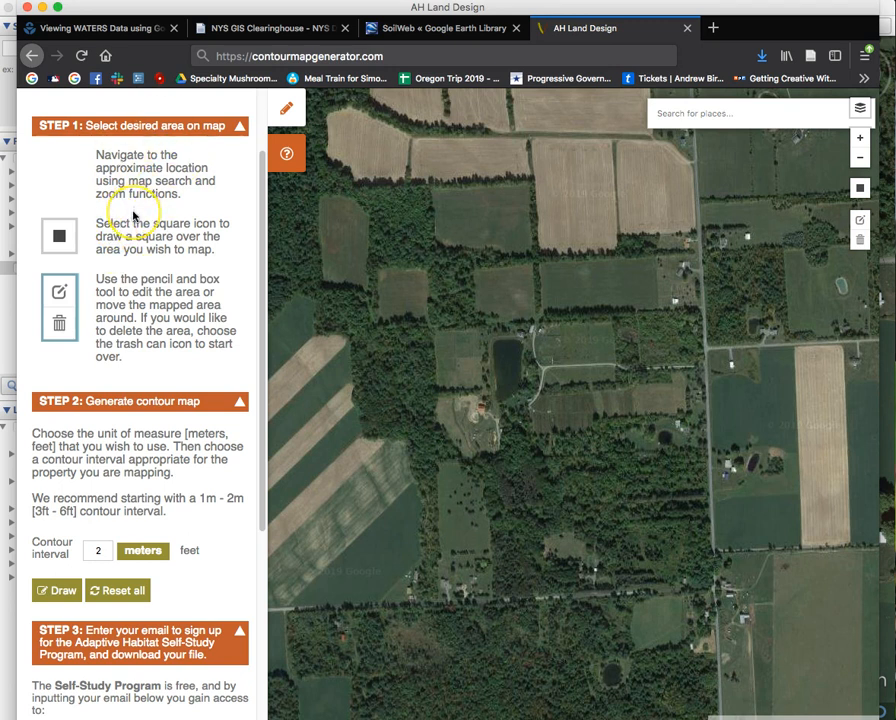
# Draw a square mapping area over the farm and pond, and measure the contour interval in feet.
pyautogui.click(861, 189)
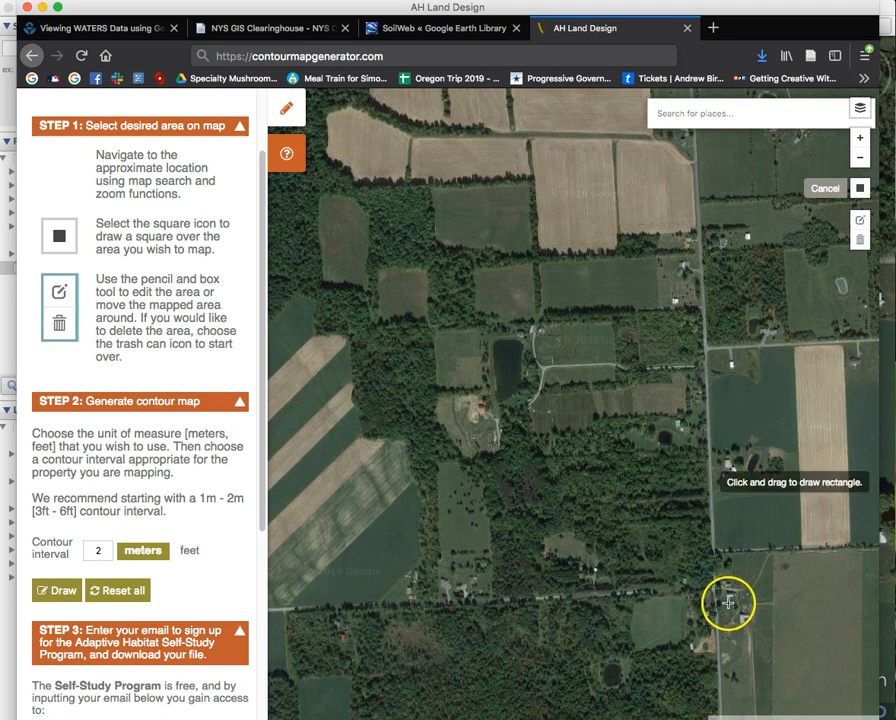
pyautogui.moveTo(729, 605)
pyautogui.mouseDown()
pyautogui.moveTo(664, 498)
pyautogui.moveTo(539, 393)
pyautogui.moveTo(388, 297)
pyautogui.mouseUp()
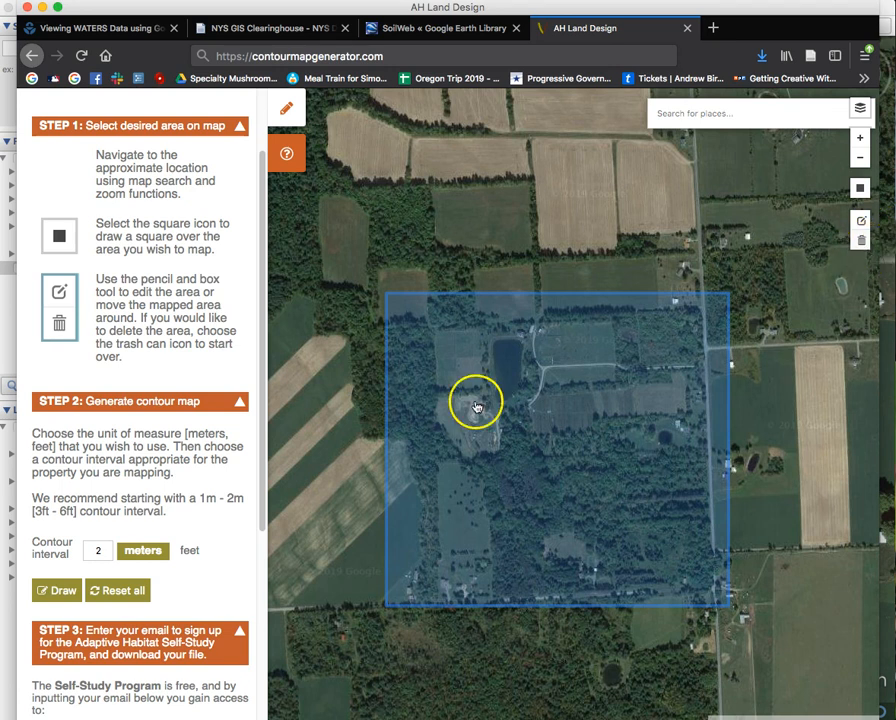
pyautogui.scroll(-5, 201, 480)
pyautogui.scroll(-1, 203, 447)
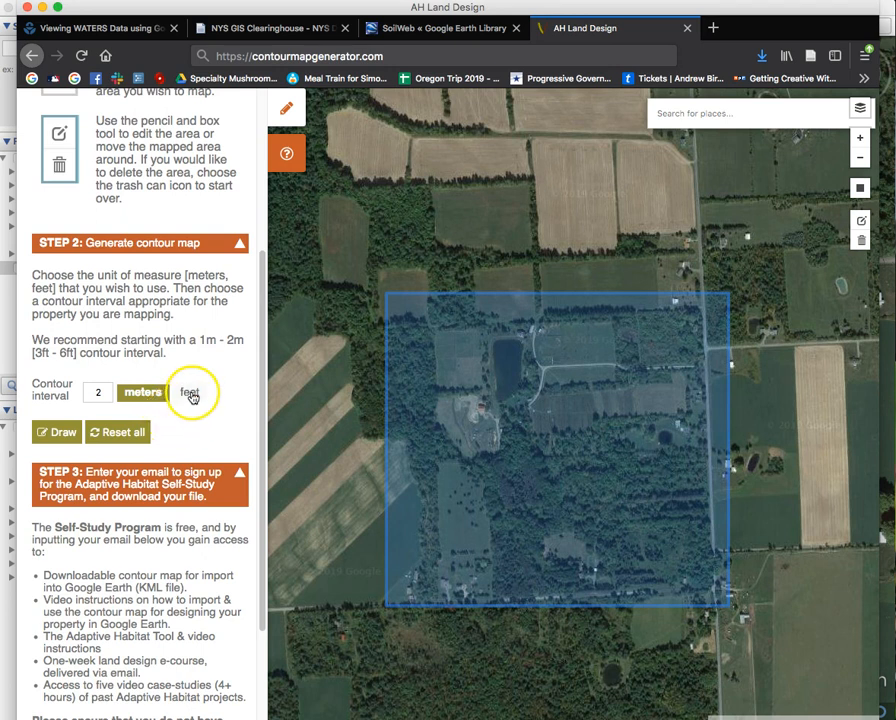
pyautogui.click(190, 394)
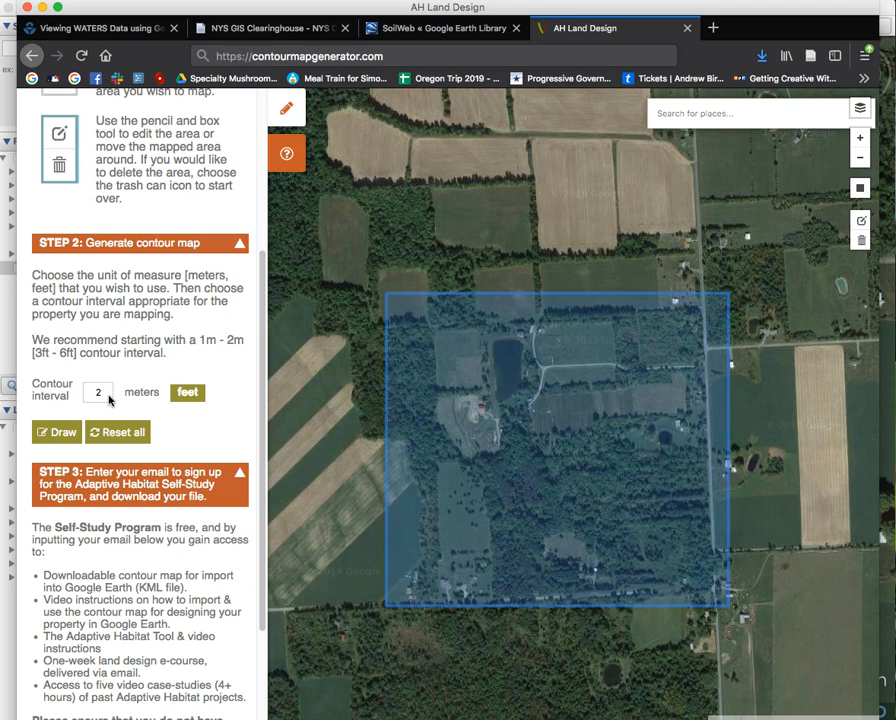
# Change the contour interval from 2 to 3 and draw the contour map.
pyautogui.moveTo(107, 392); pyautogui.dragTo(66, 393)
pyautogui.write('3')
pyautogui.click(60, 433)
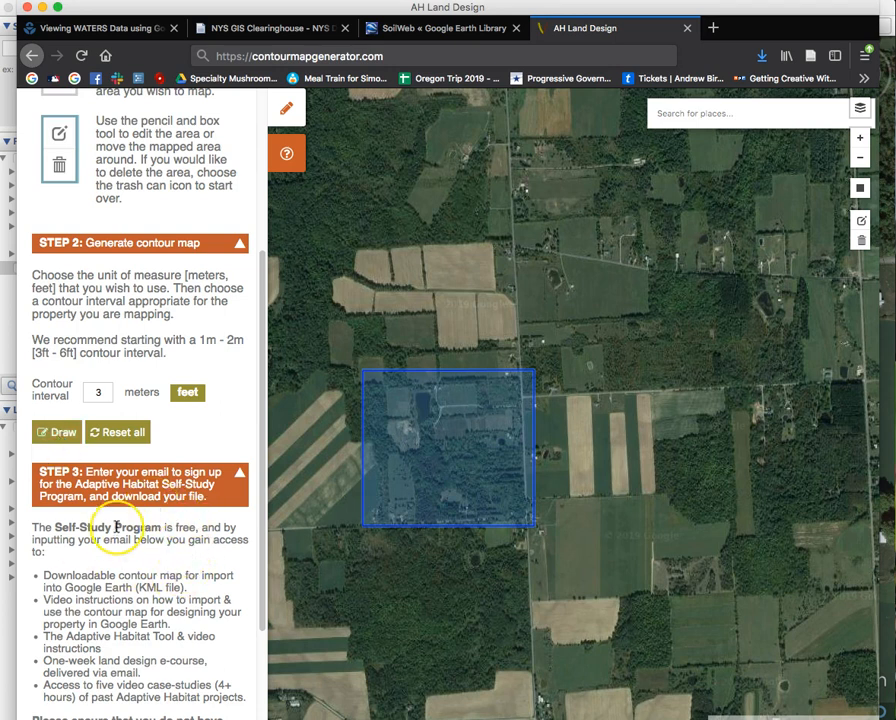
# Fill in a first name and e-mail in the Step 3 sign-up form and submit it.
pyautogui.scroll(-1, 120, 525)
pyautogui.scroll(-4, 117, 527)
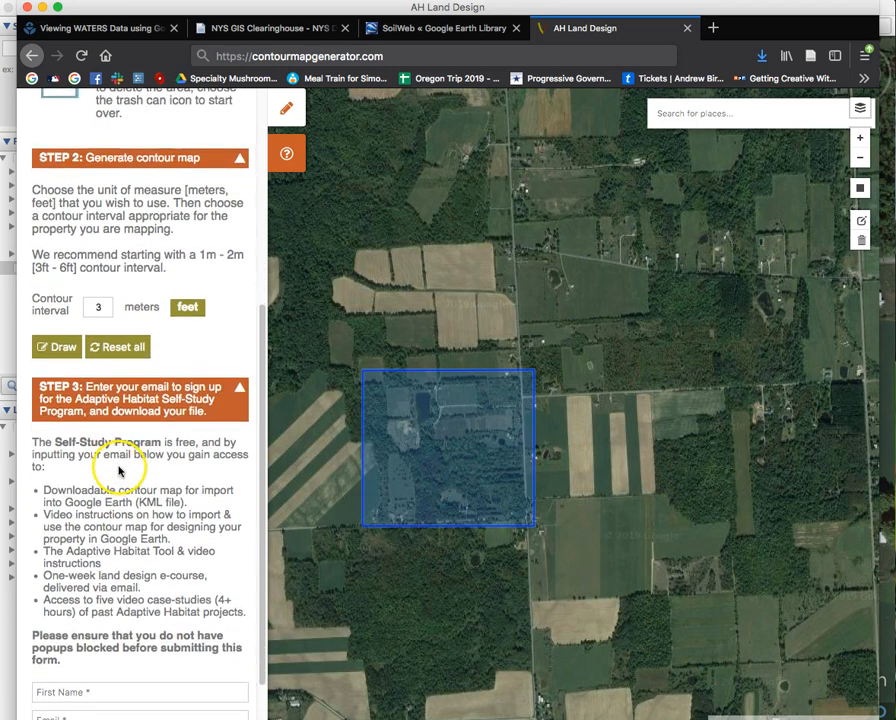
pyautogui.scroll(-4, 116, 456)
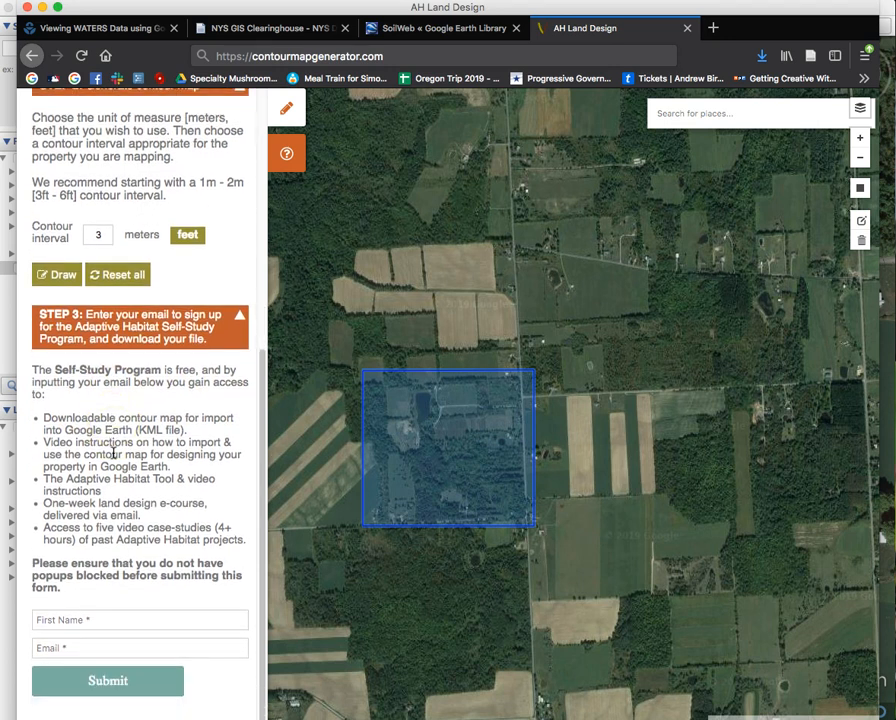
pyautogui.write('Steve')
pyautogui.press('Escape')
pyautogui.write('steve')
pyautogui.press('Down')
pyautogui.press('Return')
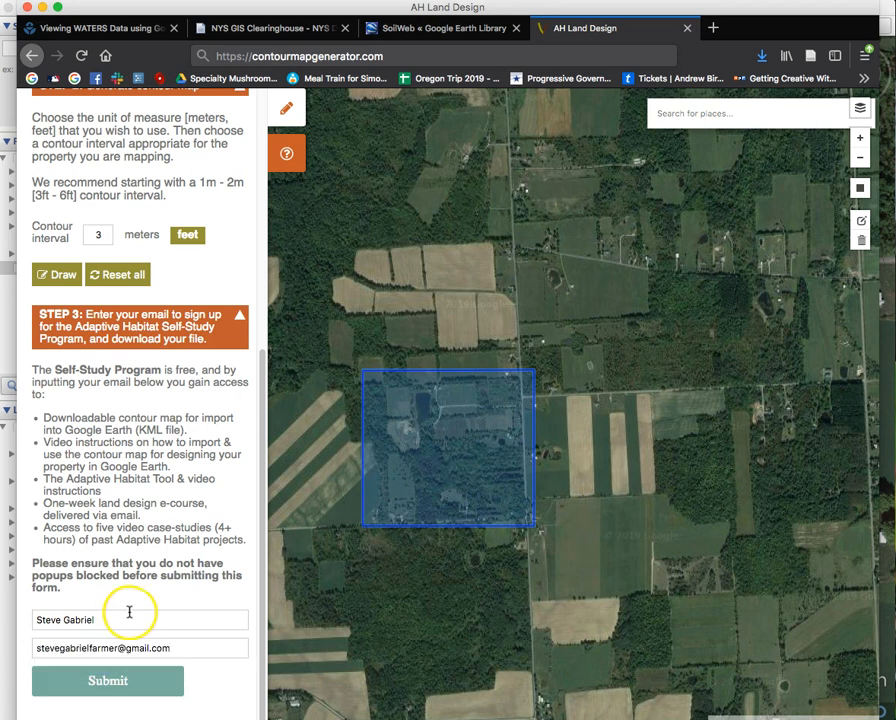
pyautogui.click(151, 684)
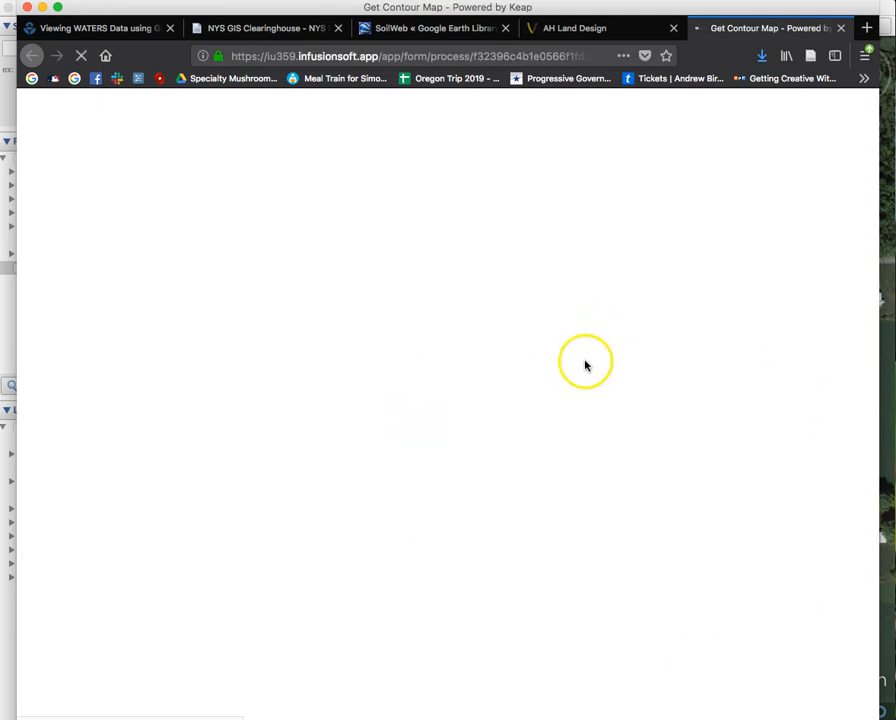
# Draw the 3 ft contours and download them as contours.kml to the Desktop.
pyautogui.click(584, 33)
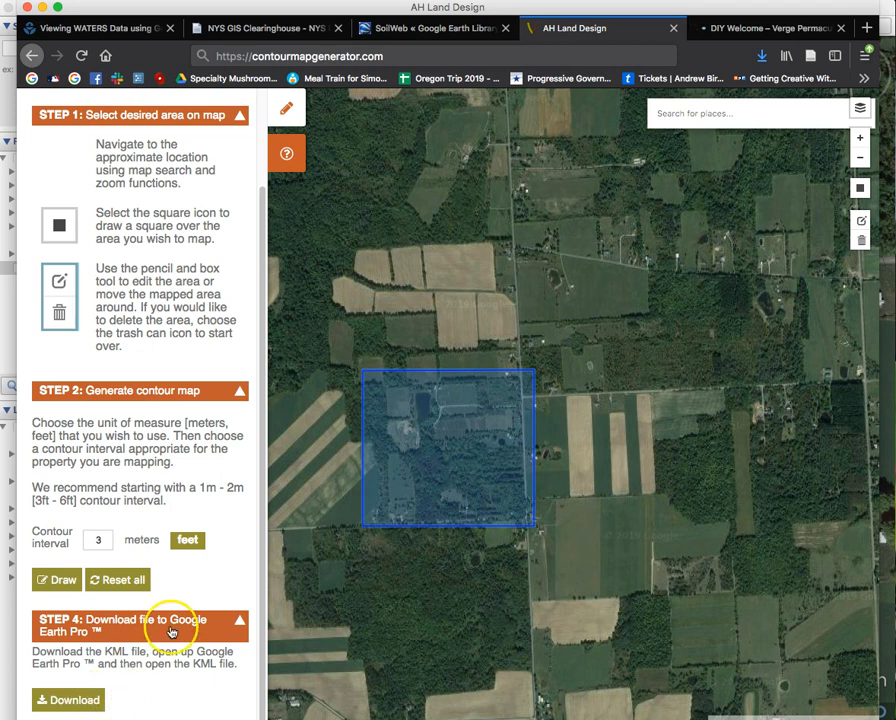
pyautogui.click(61, 582)
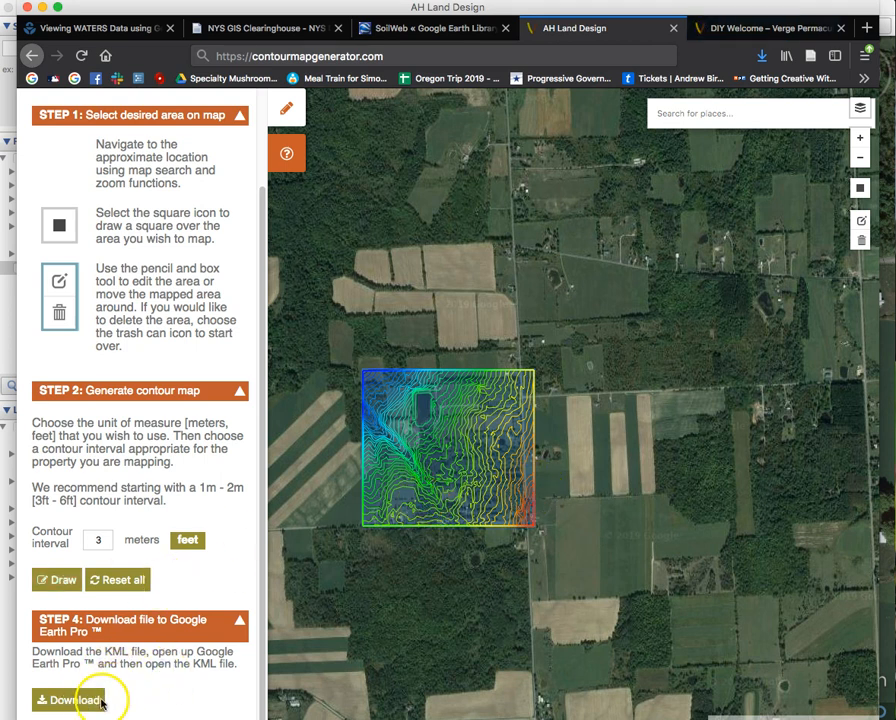
pyautogui.moveTo(208, 22); pyautogui.dragTo(283, 17)
pyautogui.click(137, 678)
pyautogui.click(137, 698)
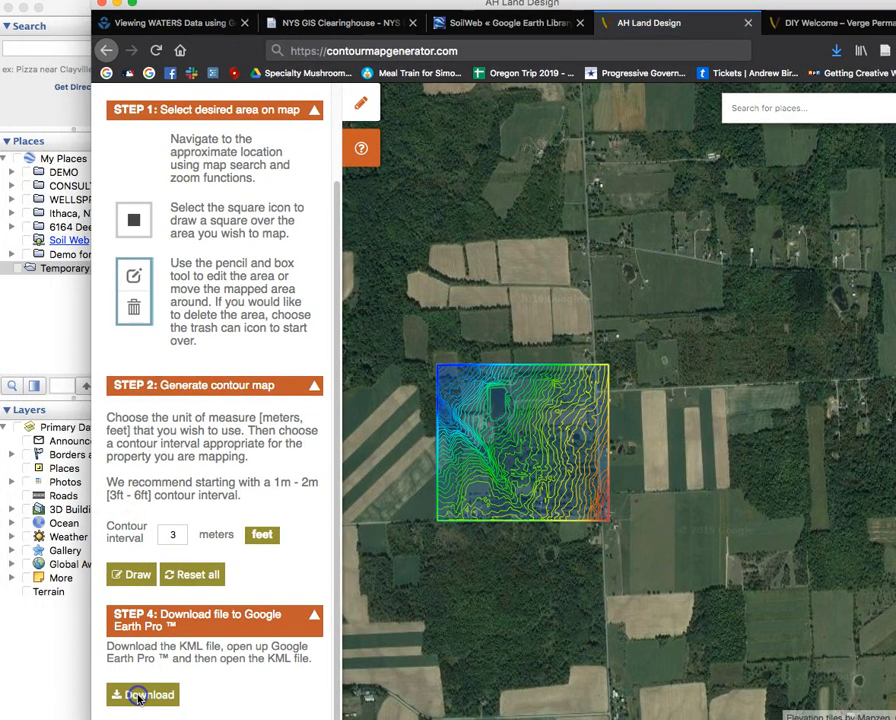
pyautogui.click(143, 700)
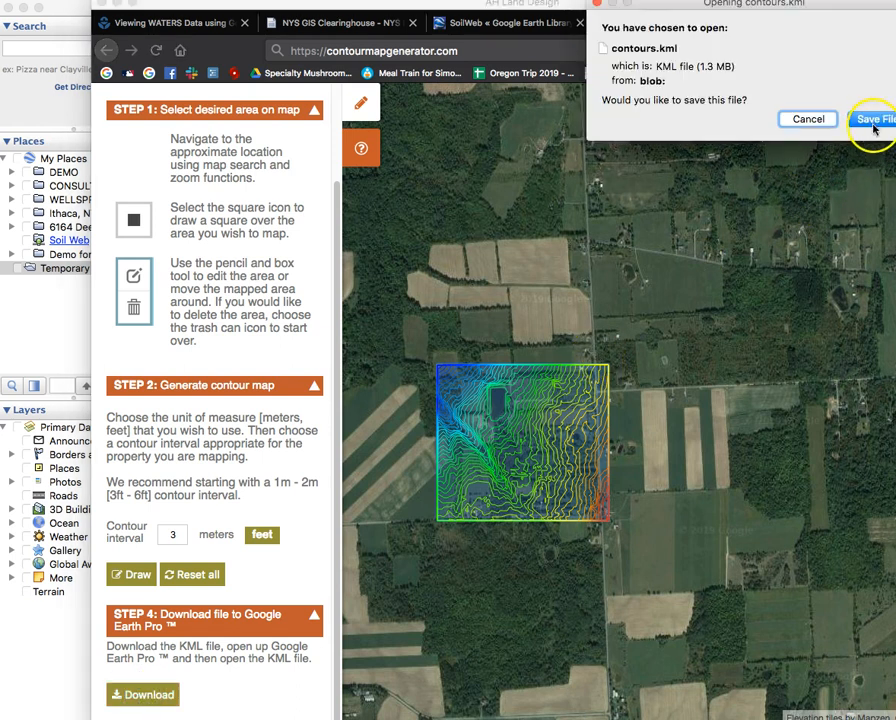
pyautogui.click(874, 119)
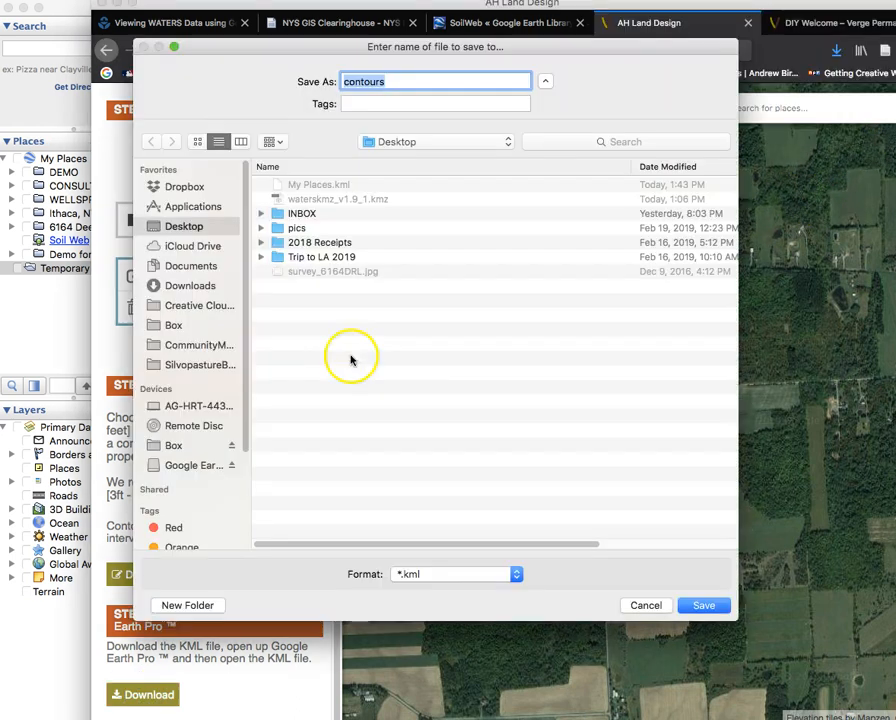
pyautogui.click(704, 606)
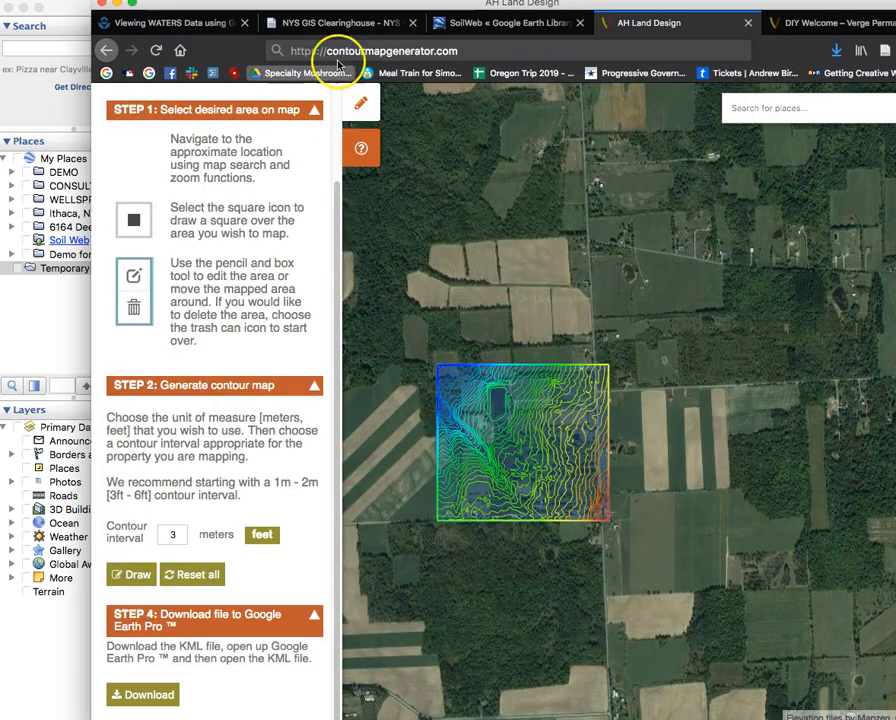
pyautogui.moveTo(296, 10); pyautogui.dragTo(219, 34)
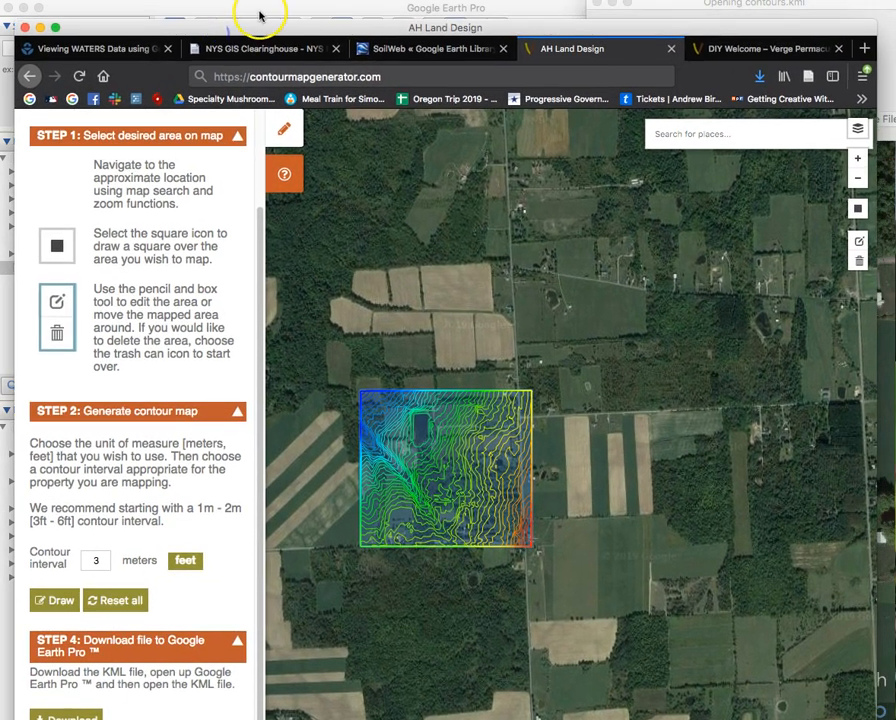
# Open contours.kml from the Desktop in Google Earth Pro via File > Open.
pyautogui.click(260, 12)
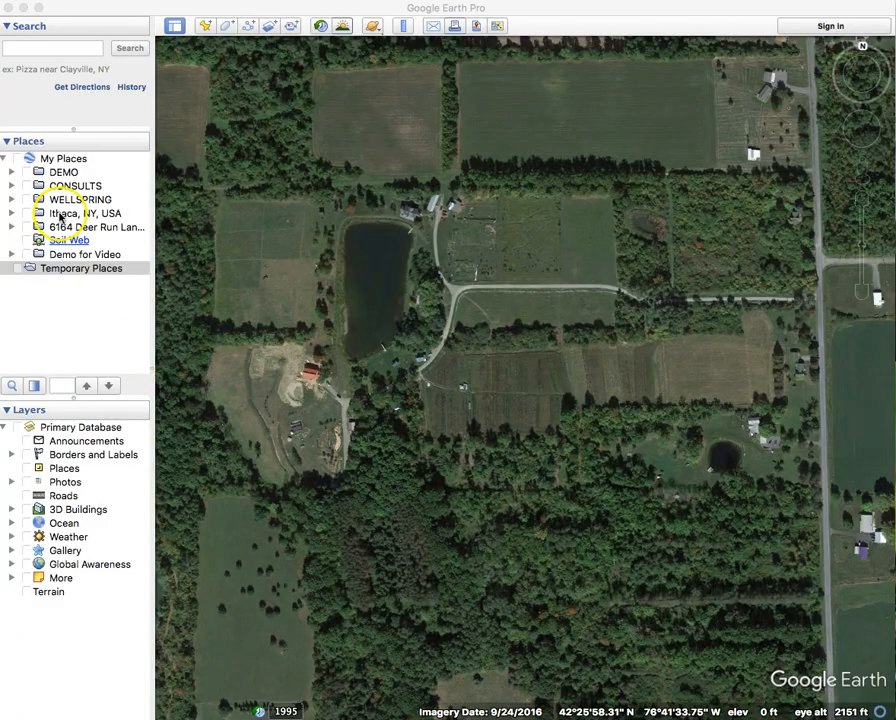
pyautogui.click(100, 1)
pyautogui.click(100, 4)
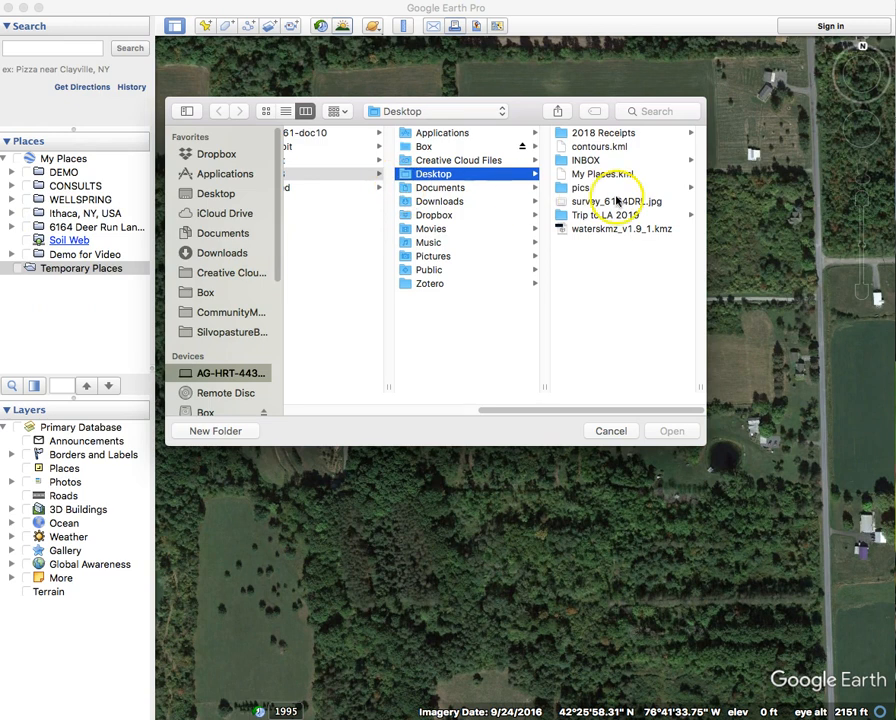
pyautogui.click(595, 148)
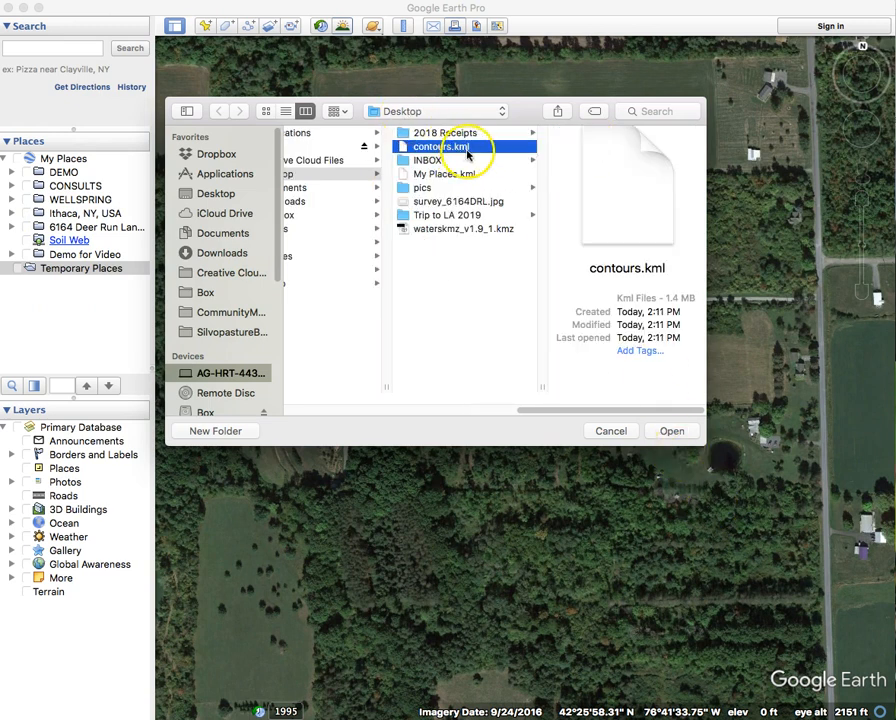
pyautogui.click(668, 432)
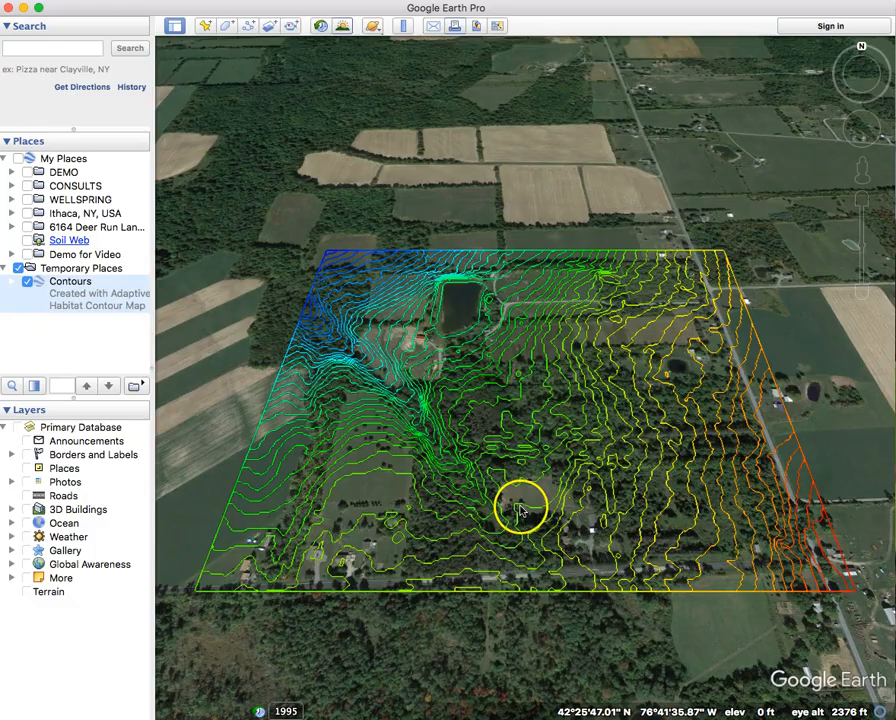
pyautogui.scroll(5, 546, 502)
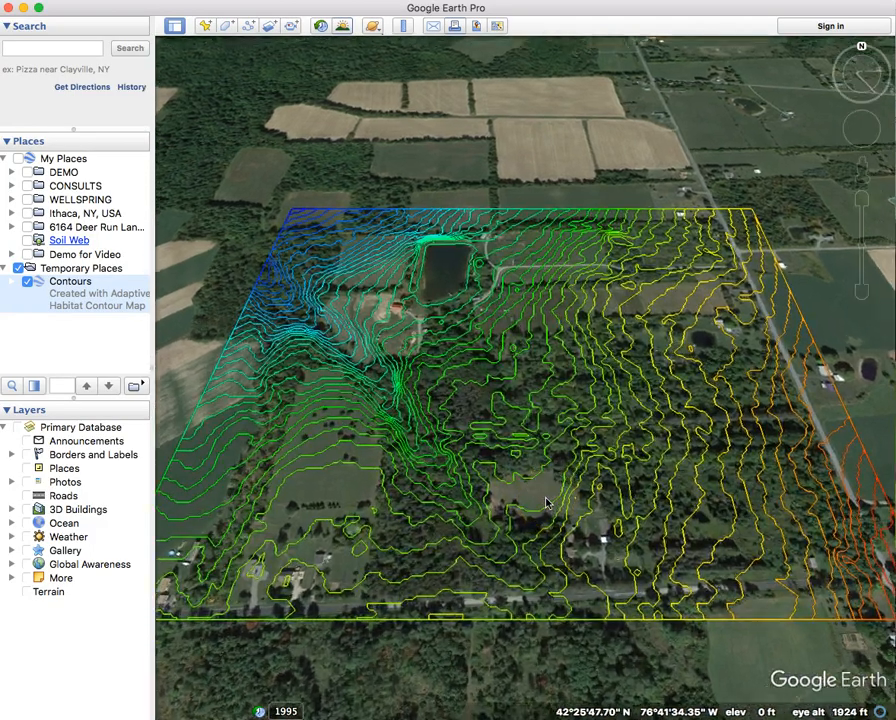
pyautogui.scroll(2, 546, 502)
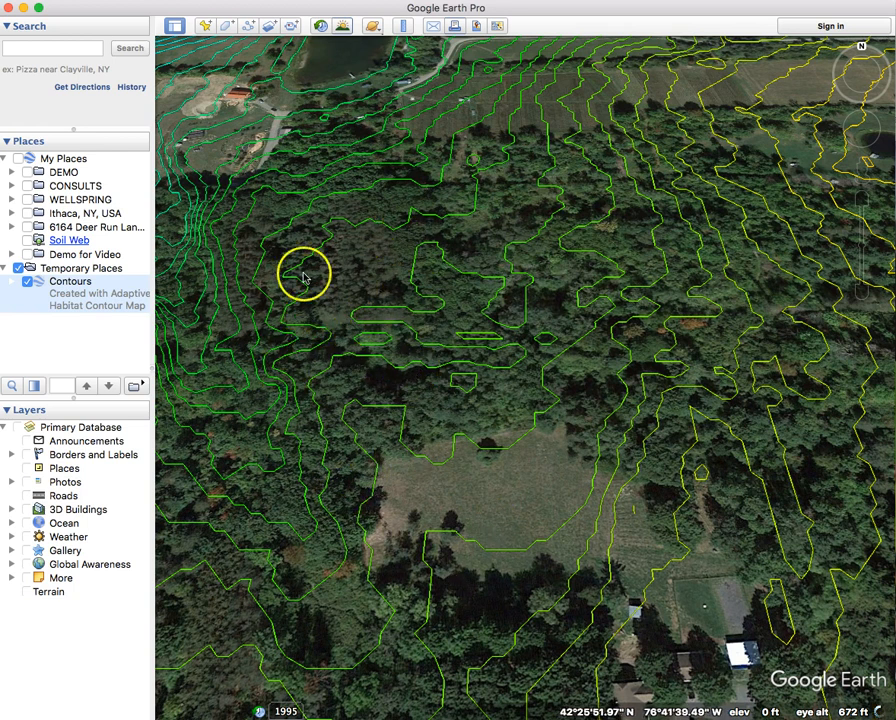
pyautogui.scroll(-2, 366, 243)
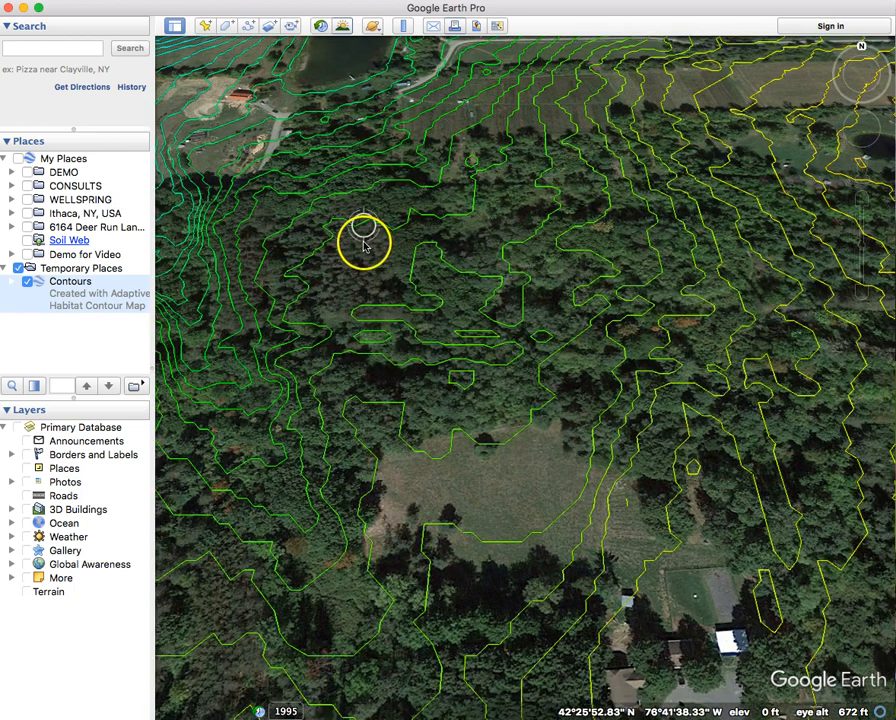
pyautogui.moveTo(315, 170); pyautogui.dragTo(364, 231)
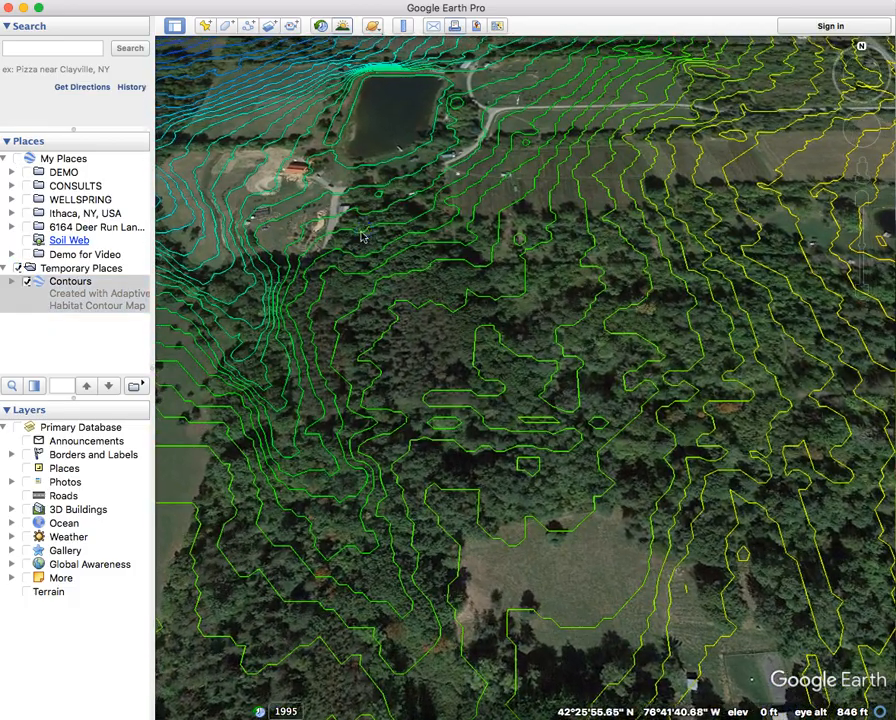
pyautogui.moveTo(362, 231); pyautogui.dragTo(736, 310, button='middle')
pyautogui.moveTo(444, 296); pyautogui.dragTo(570, 302)
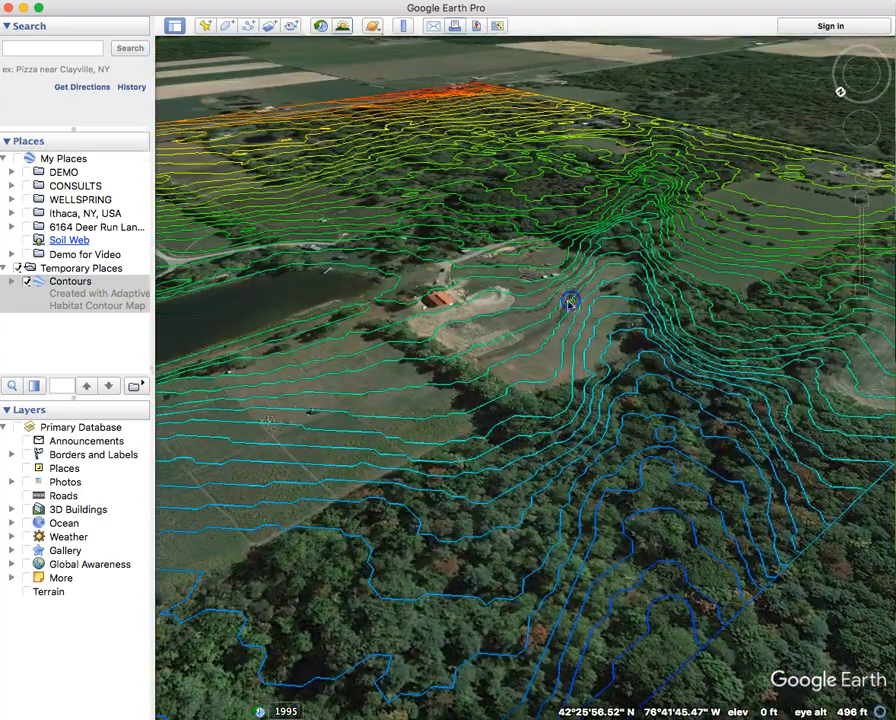
pyautogui.moveTo(321, 434); pyautogui.dragTo(400, 394)
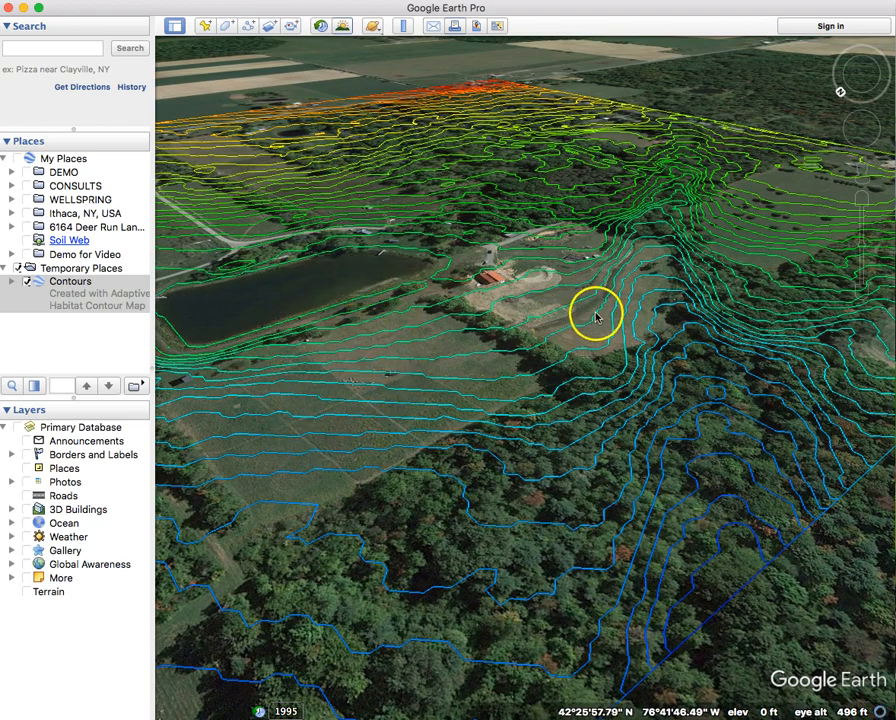
pyautogui.moveTo(640, 245); pyautogui.dragTo(578, 149, button='middle')
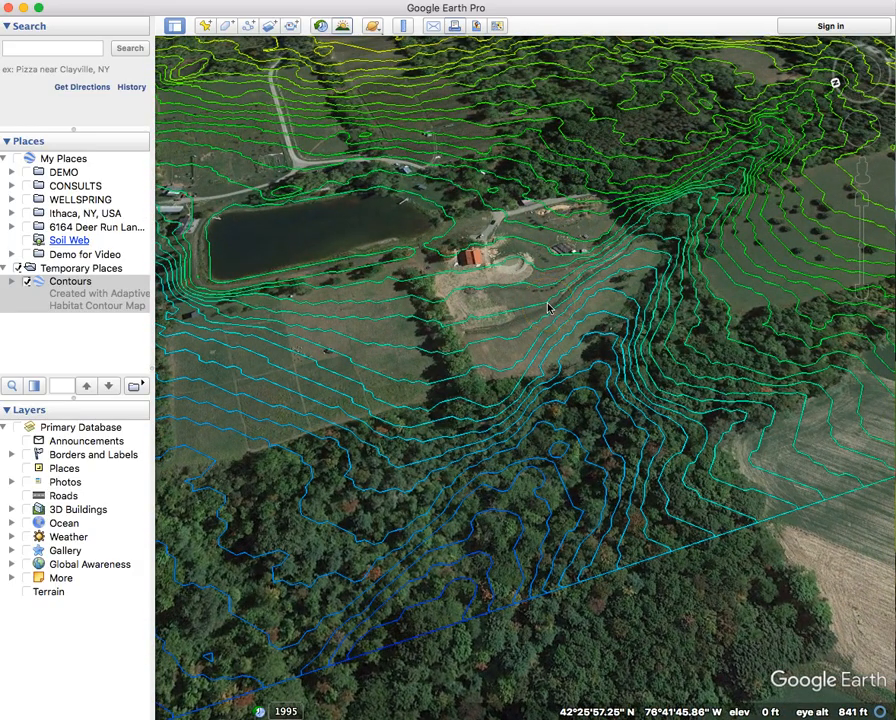
pyautogui.click(545, 290)
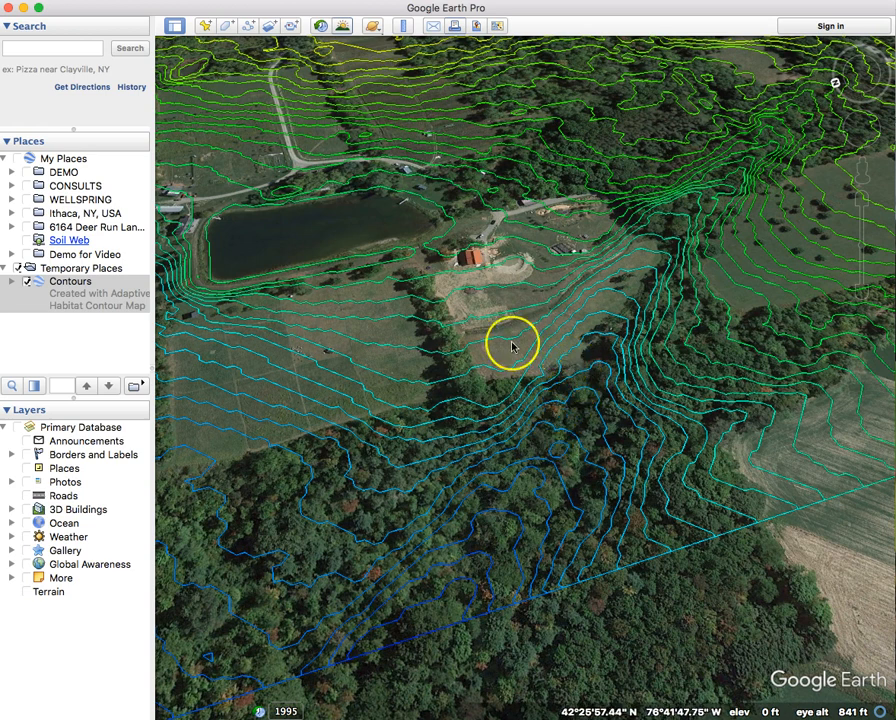
pyautogui.scroll(1, 476, 343)
pyautogui.scroll(2, 476, 343)
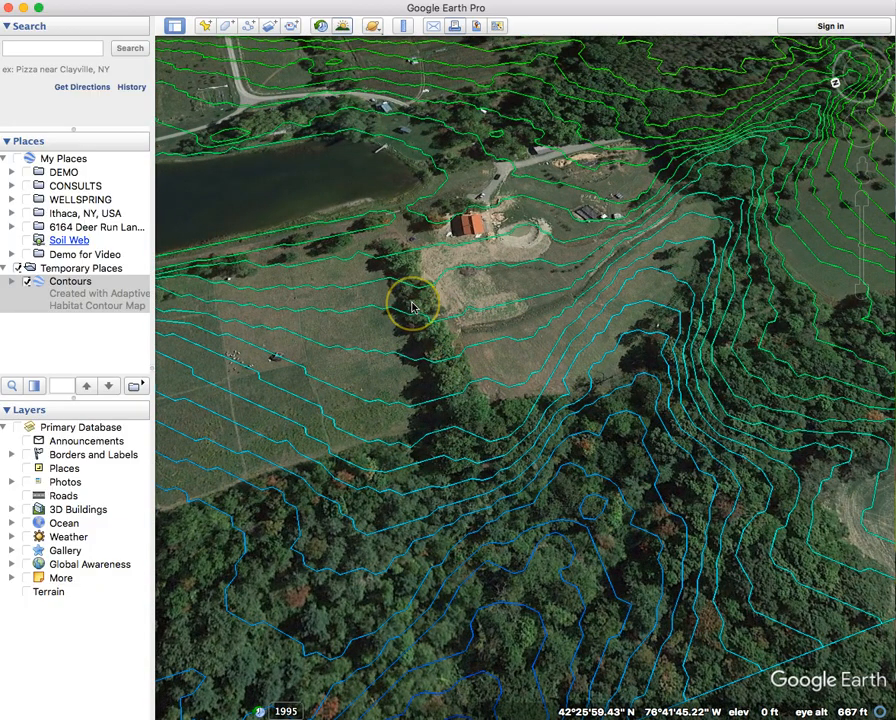
pyautogui.scroll(-5, 411, 303)
pyautogui.moveTo(425, 321); pyautogui.dragTo(462, 415)
# Move Contours from Temporary Places into the Demo for Video folder and save My Places.
pyautogui.click(72, 268)
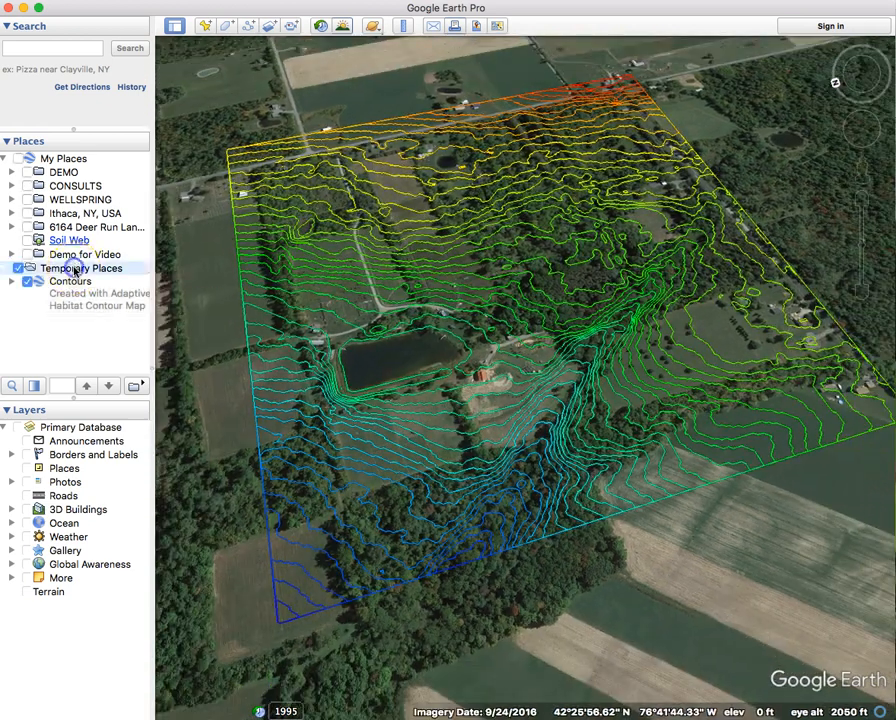
pyautogui.click(70, 283)
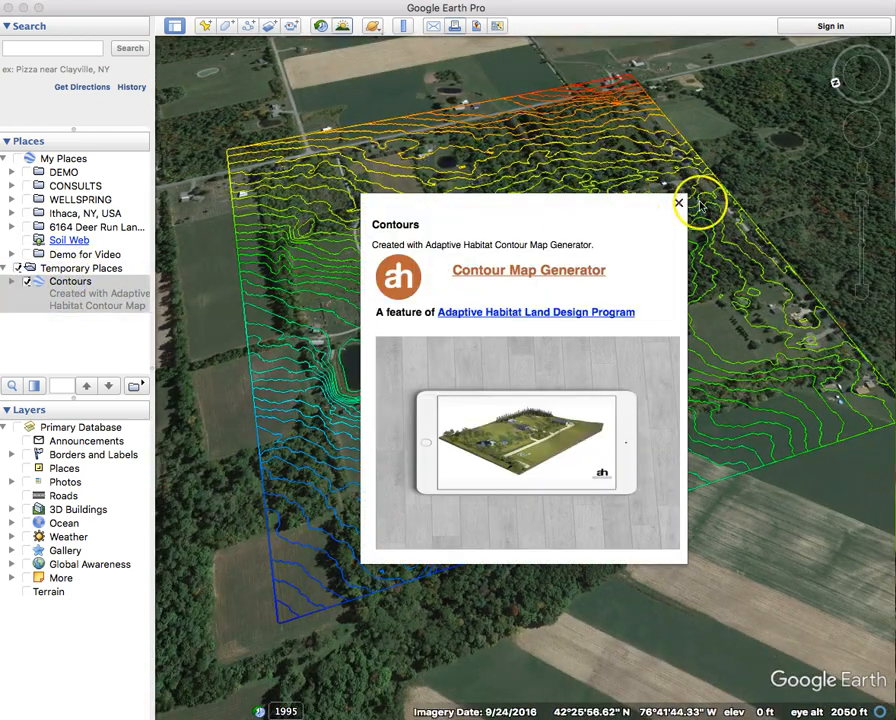
pyautogui.click(678, 207)
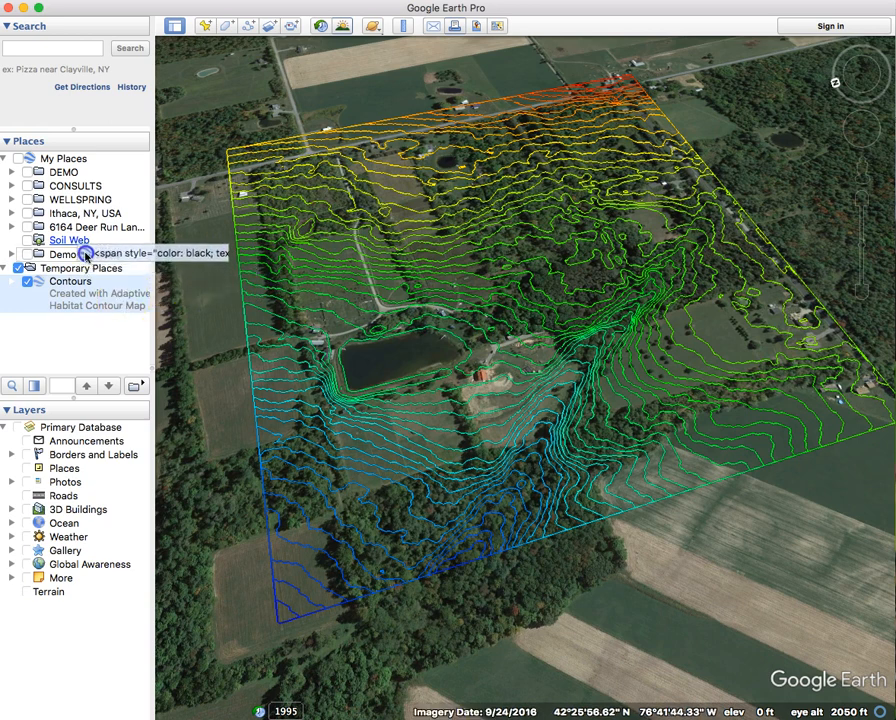
pyautogui.moveTo(84, 256); pyautogui.dragTo(85, 258)
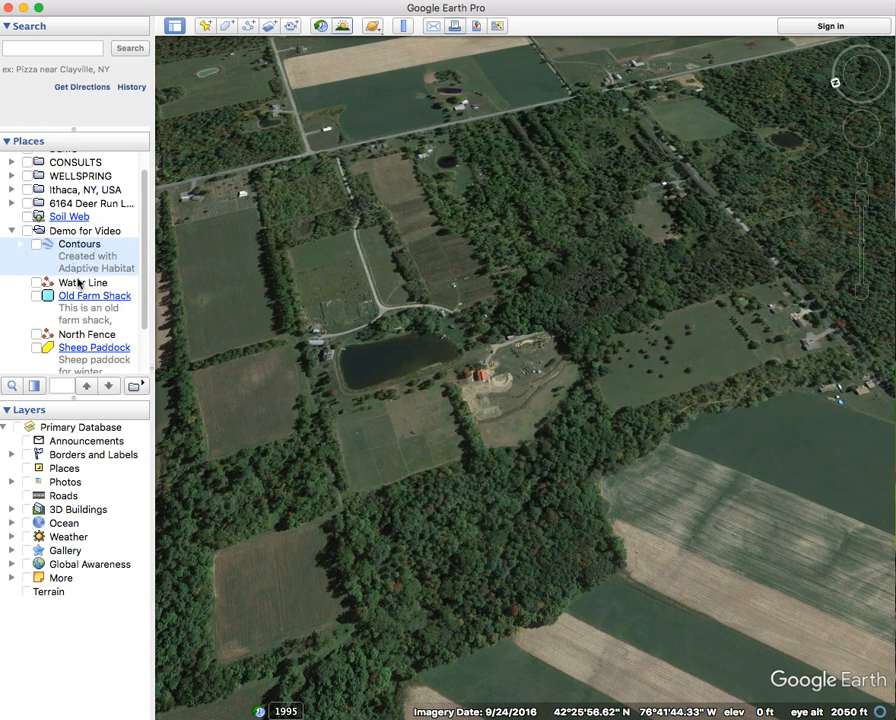
pyautogui.scroll(-3, 79, 270)
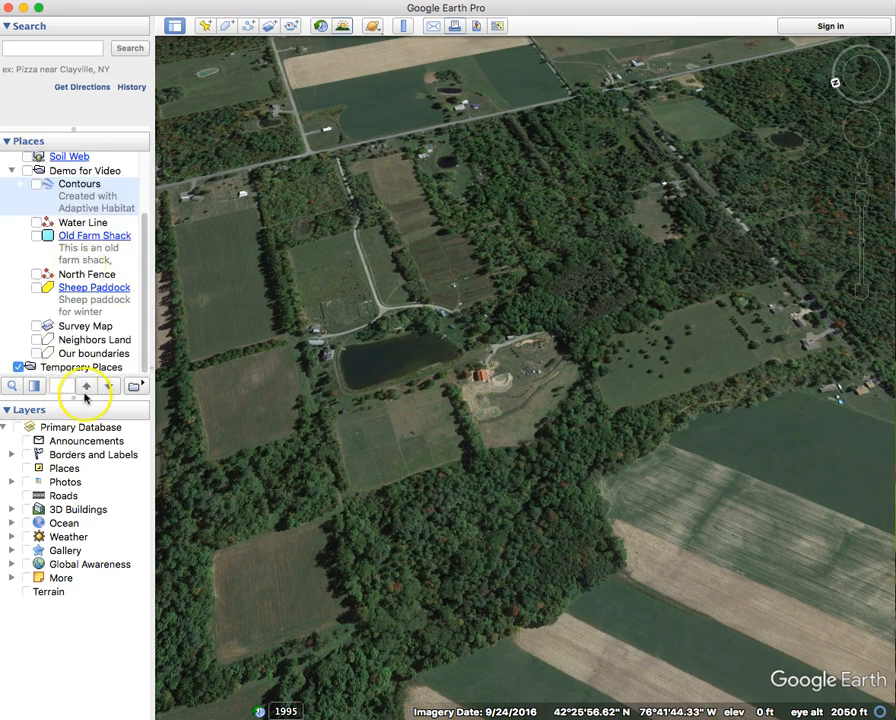
pyautogui.scroll(3, 78, 284)
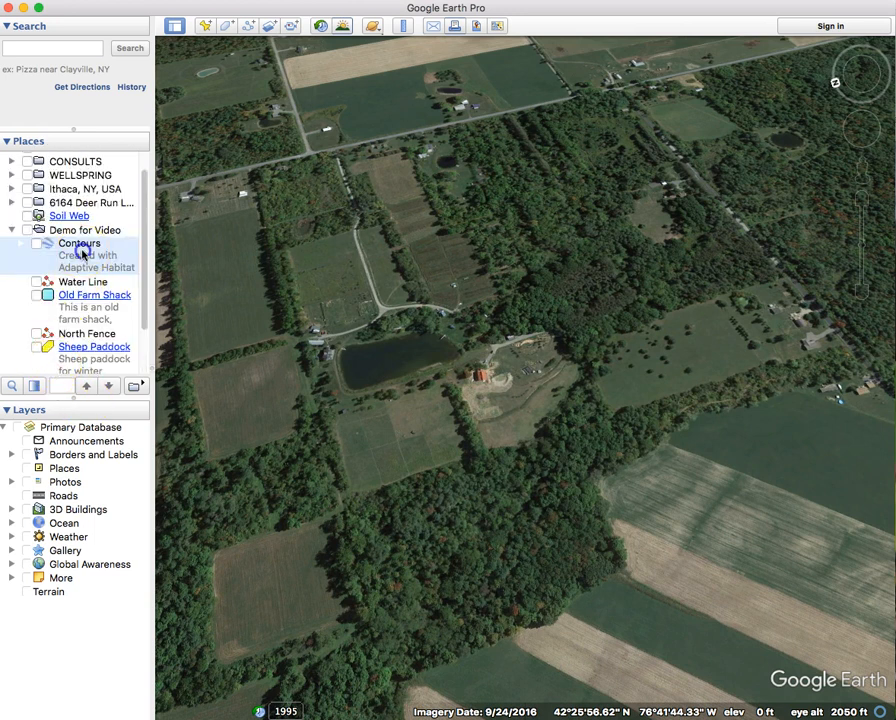
pyautogui.click(98, 1)
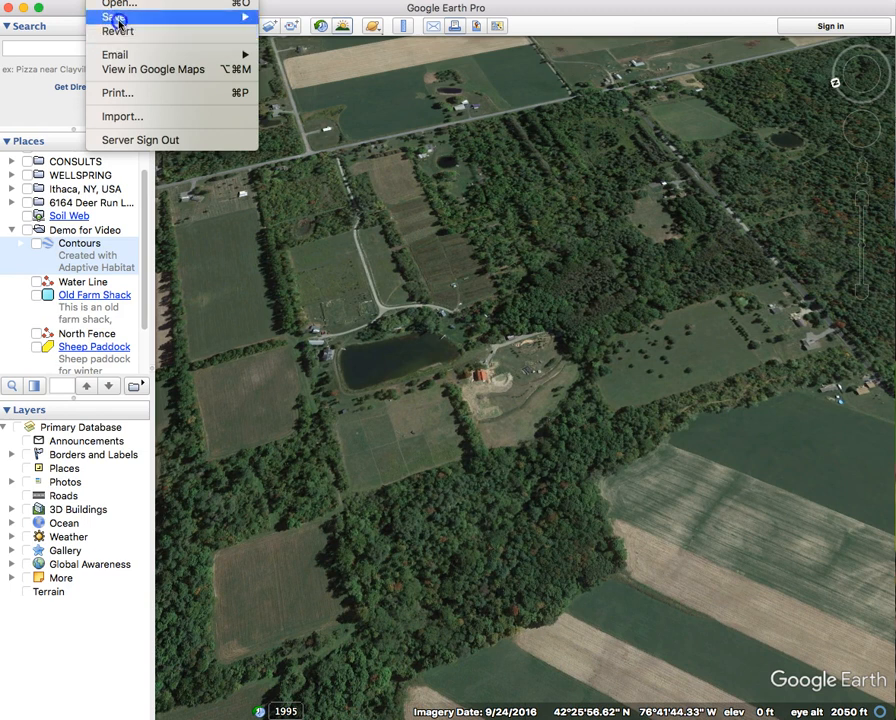
pyautogui.moveTo(119, 19)
pyautogui.click(399, 46)
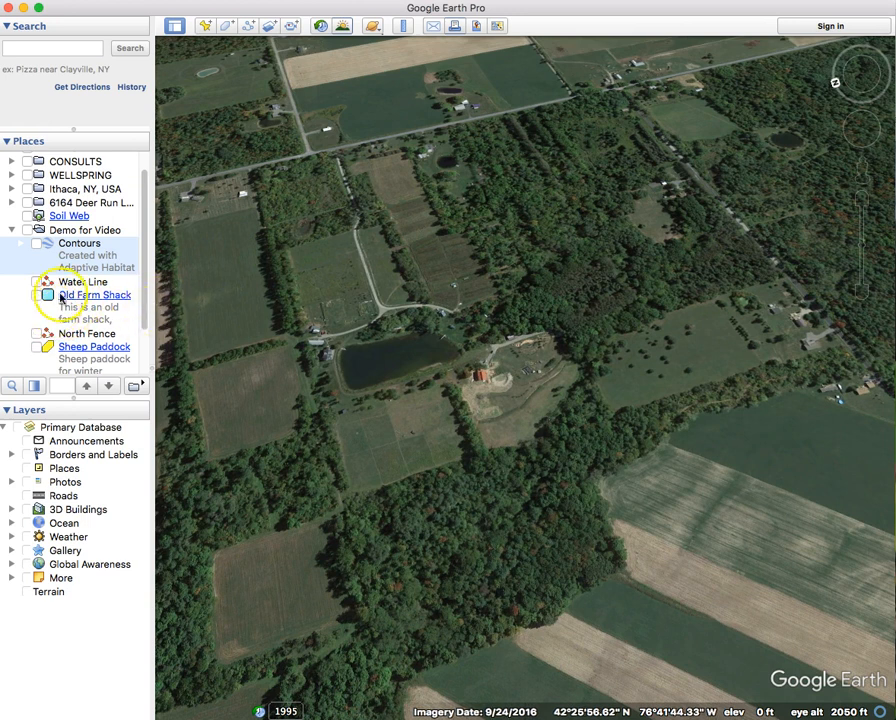
# Review the Demo for Video entries, including Contours, Water Line and Our boundaries.
pyautogui.scroll(-3, 70, 287)
pyautogui.scroll(3, 66, 256)
pyautogui.click(50, 231)
pyautogui.scroll(-3, 52, 254)
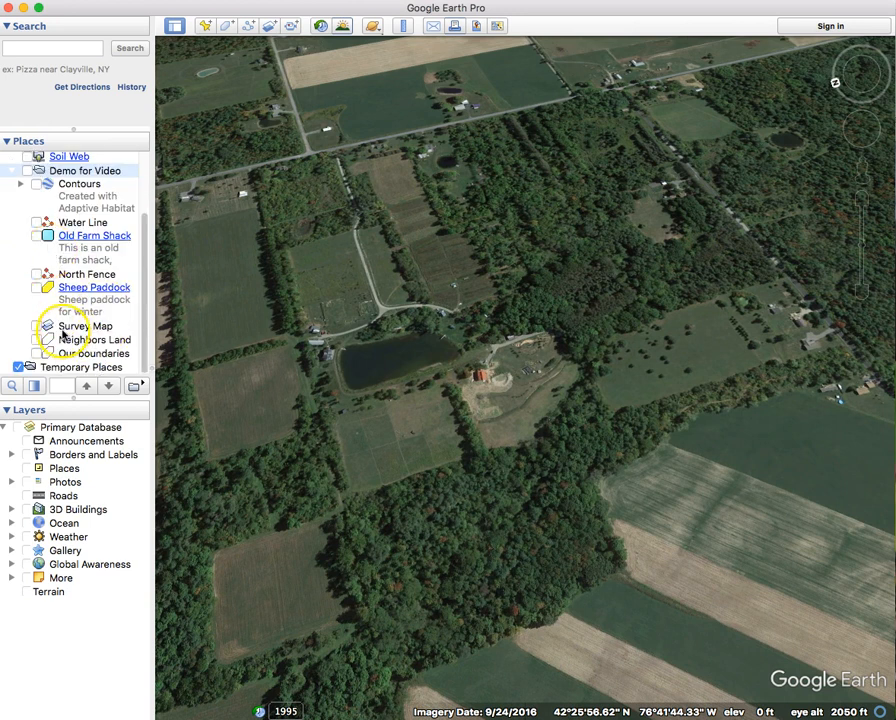
pyautogui.scroll(3, 50, 325)
pyautogui.click(79, 264)
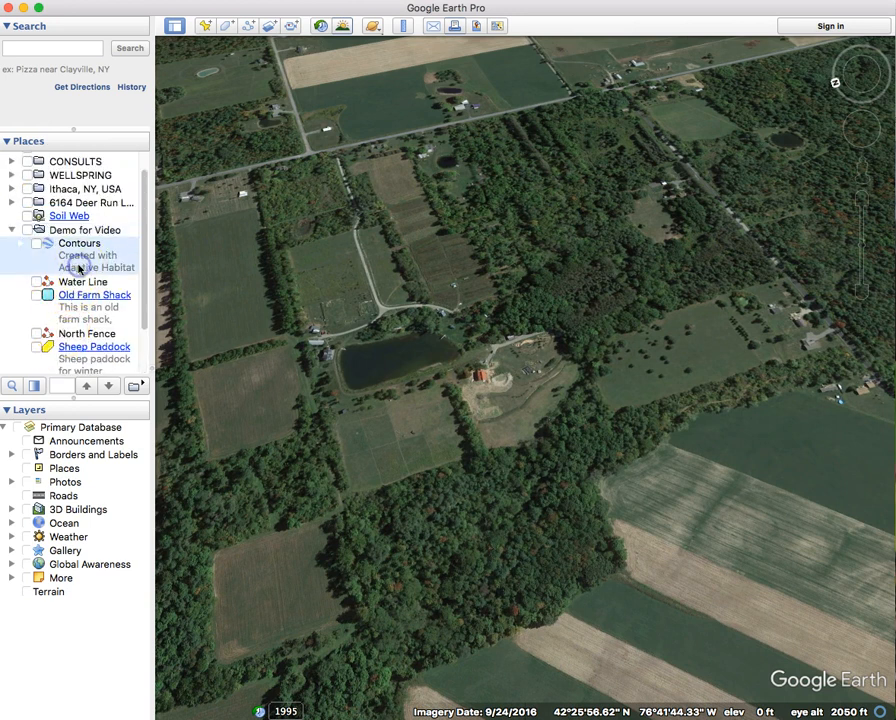
pyautogui.click(68, 283)
pyautogui.scroll(-3, 72, 323)
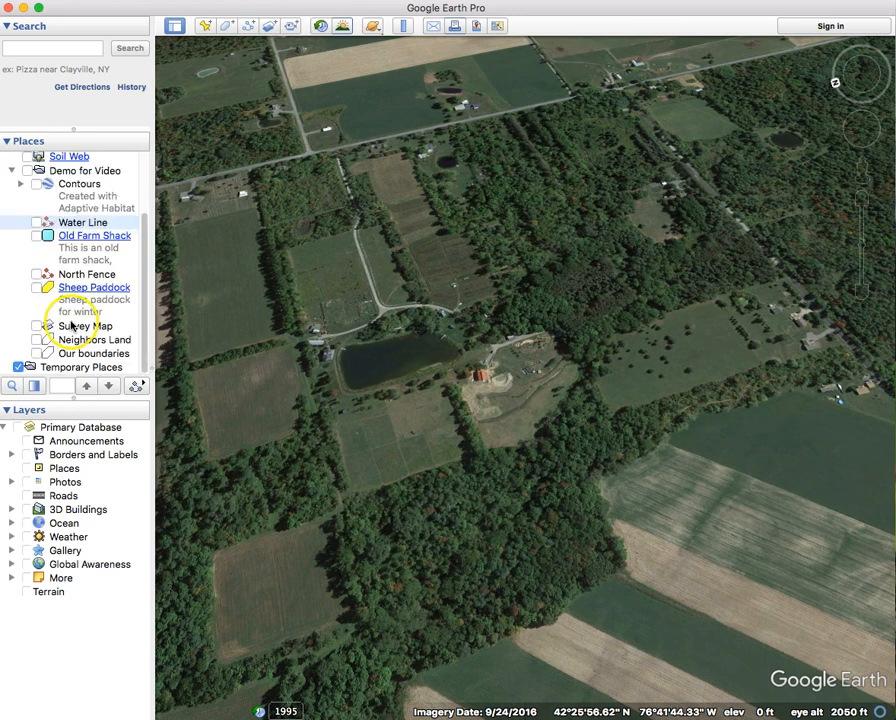
pyautogui.click(71, 350)
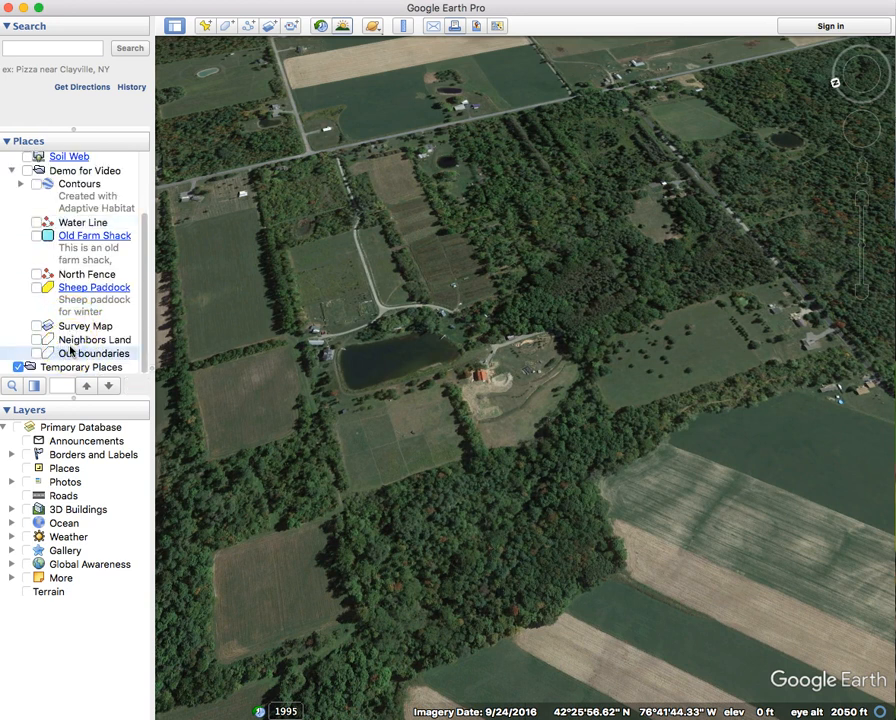
pyautogui.click(111, 242)
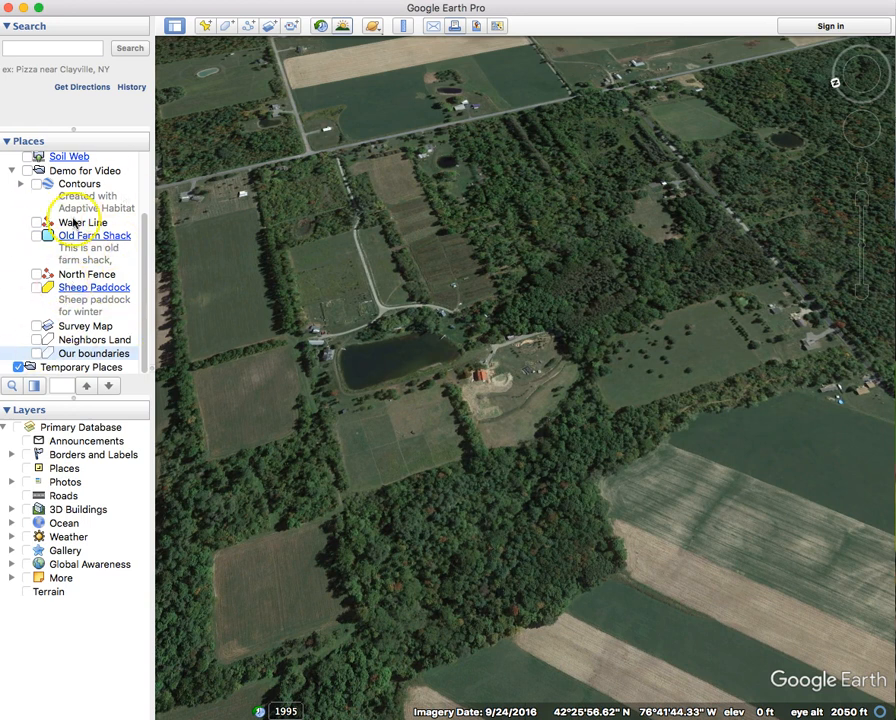
pyautogui.scroll(3, 67, 204)
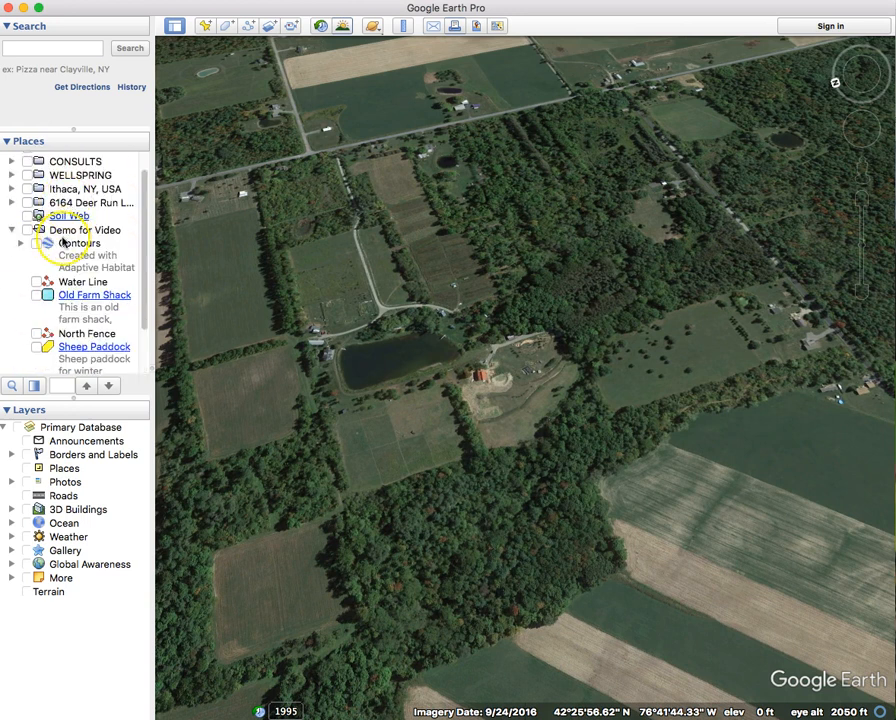
pyautogui.scroll(-3, 63, 242)
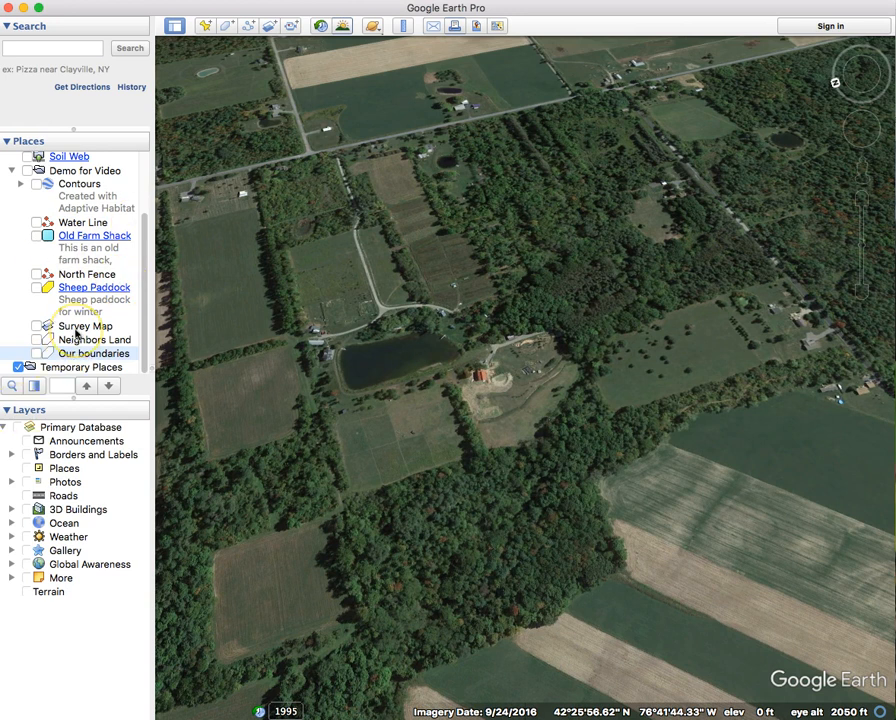
pyautogui.click(91, 173)
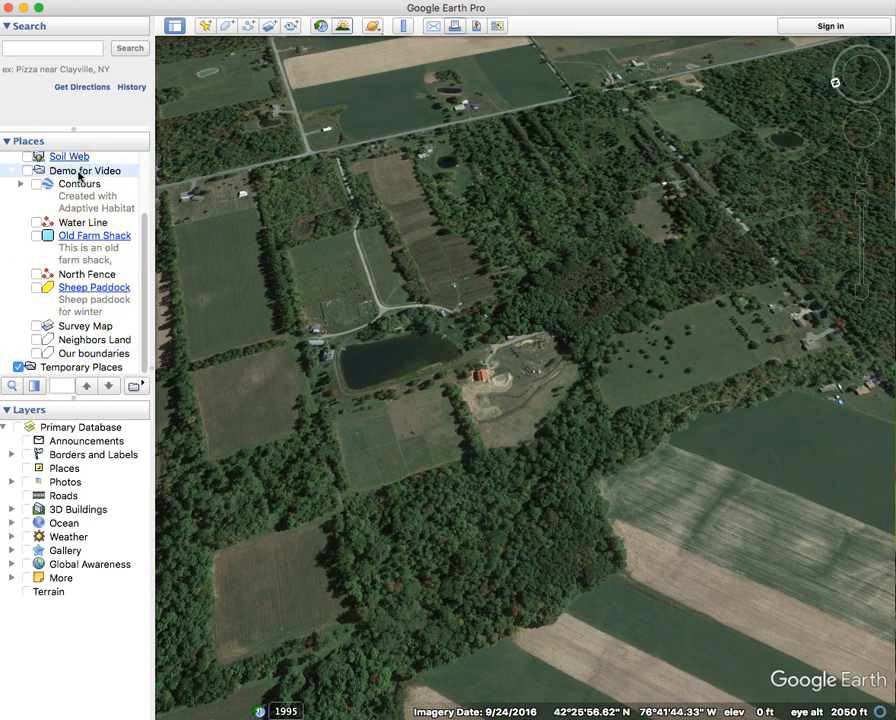
# Add a Boundaries folder to Demo for Video holding Our boundaries and Neighbors Land.
pyautogui.rightClick(80, 176)
pyautogui.moveTo(130, 182)
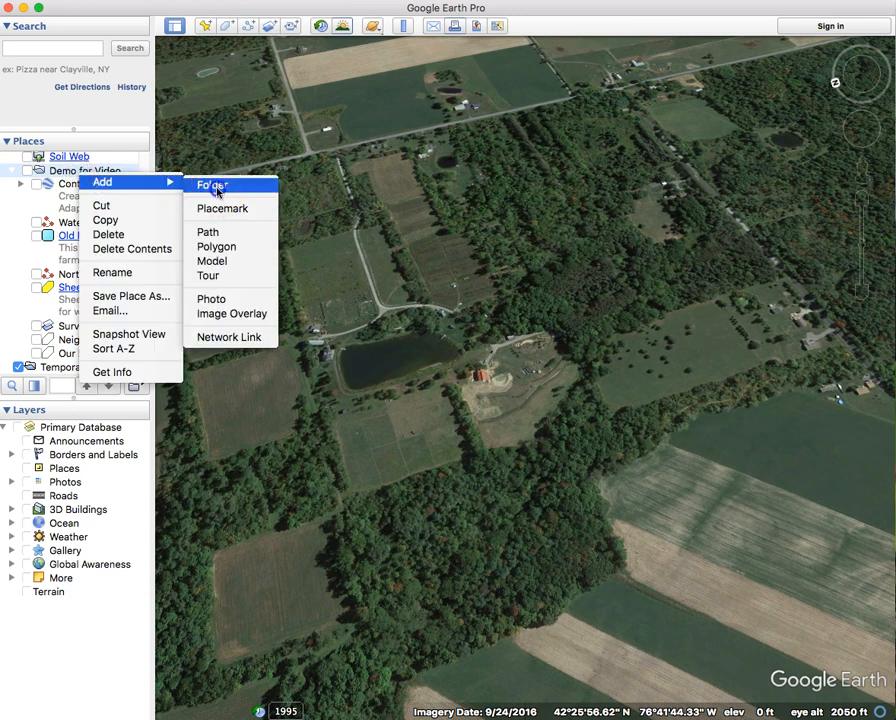
pyautogui.click(214, 188)
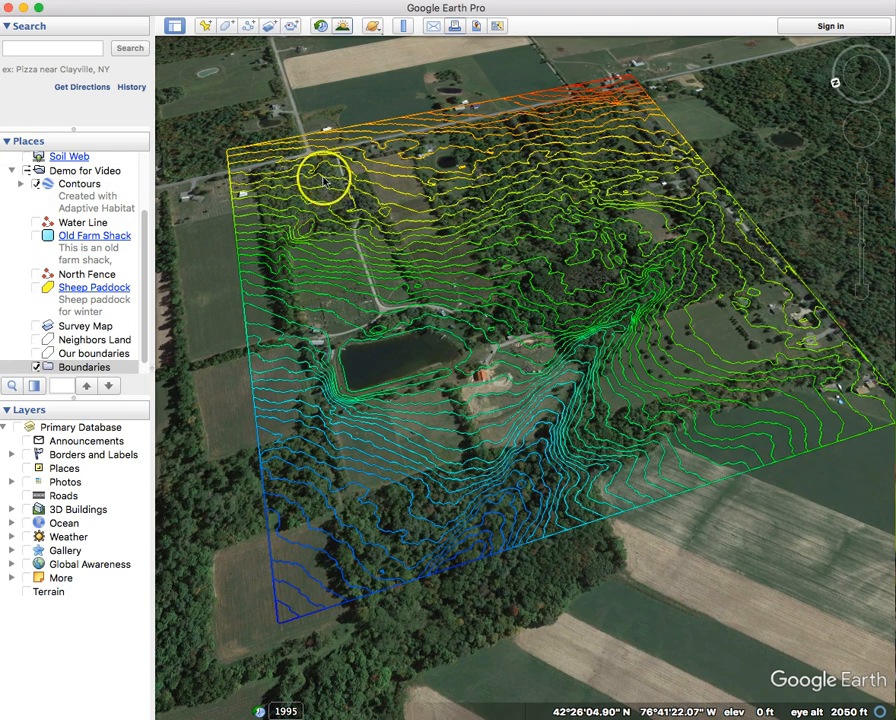
pyautogui.scroll(-1, 32, 365)
pyautogui.click(72, 336)
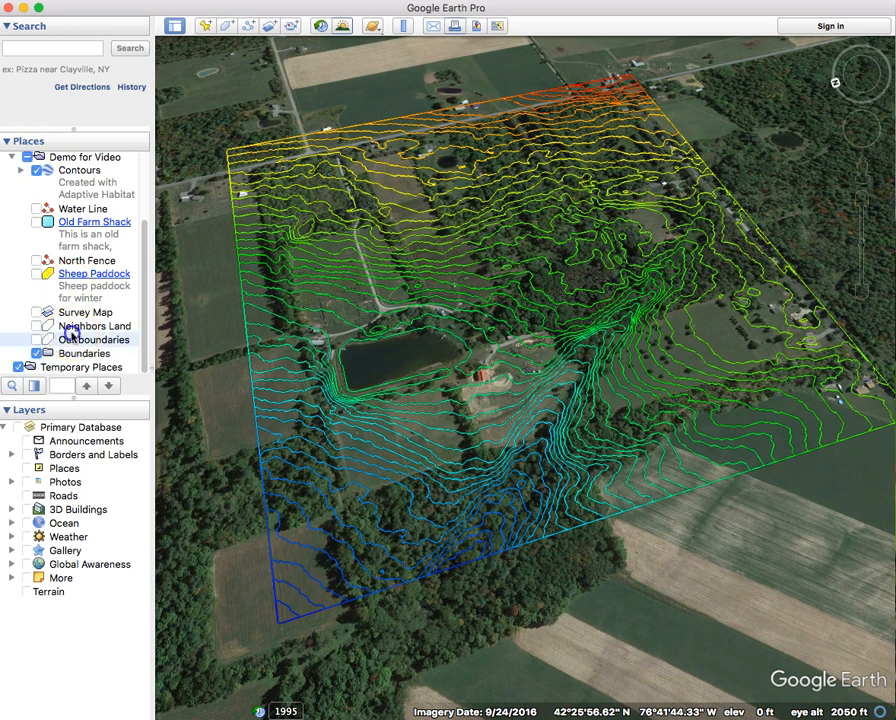
pyautogui.moveTo(66, 343); pyautogui.dragTo(48, 322)
pyautogui.click(70, 329)
pyautogui.click(20, 315)
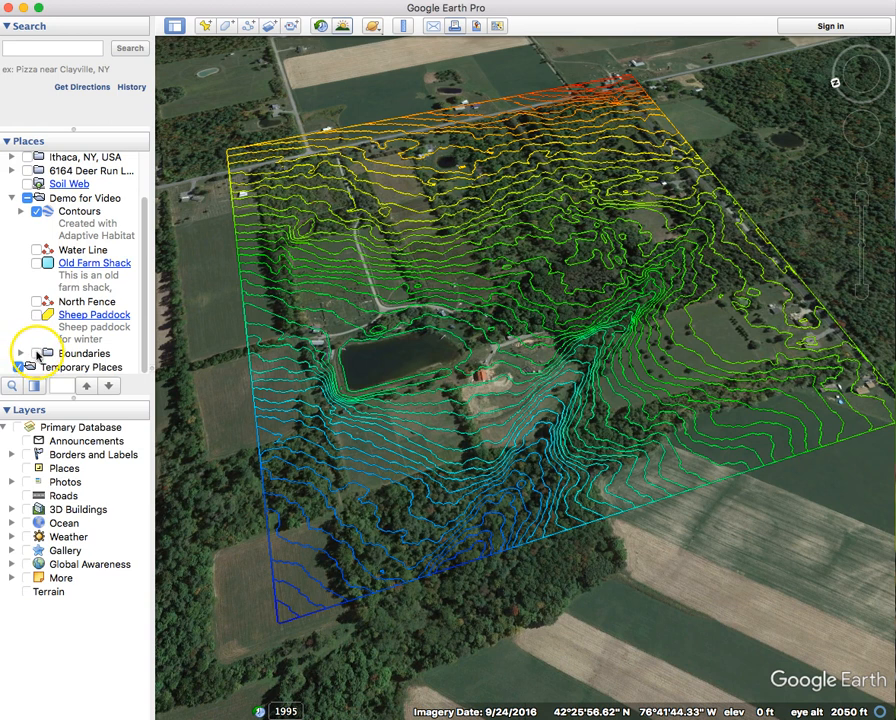
pyautogui.click(36, 354)
pyautogui.click(36, 354)
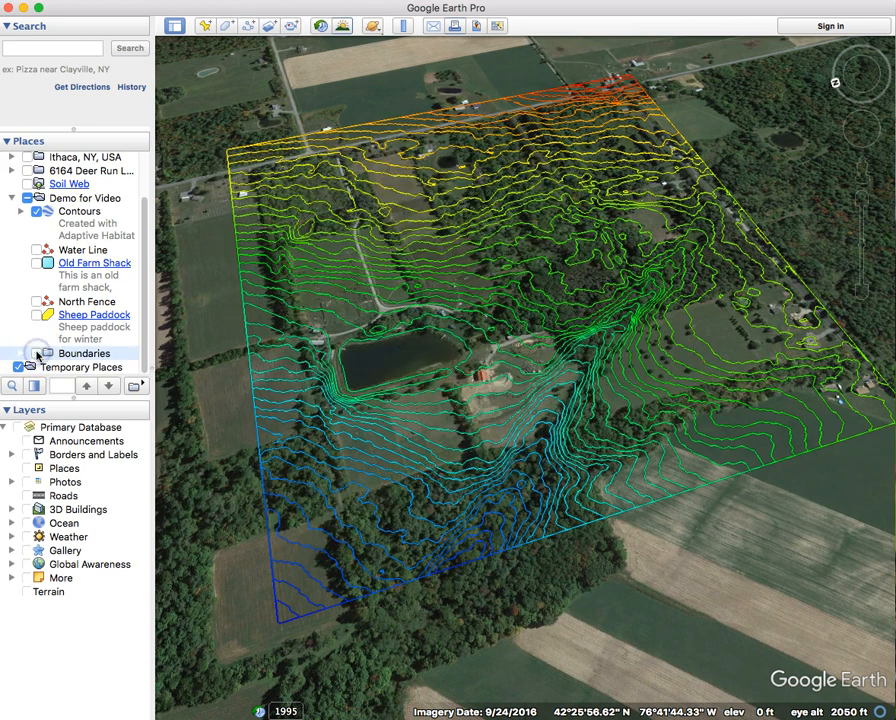
# Add a Drawings folder and move Sheep Paddock, Old Farm Shack and Water Line into it.
pyautogui.rightClick(70, 200)
pyautogui.moveTo(90, 209)
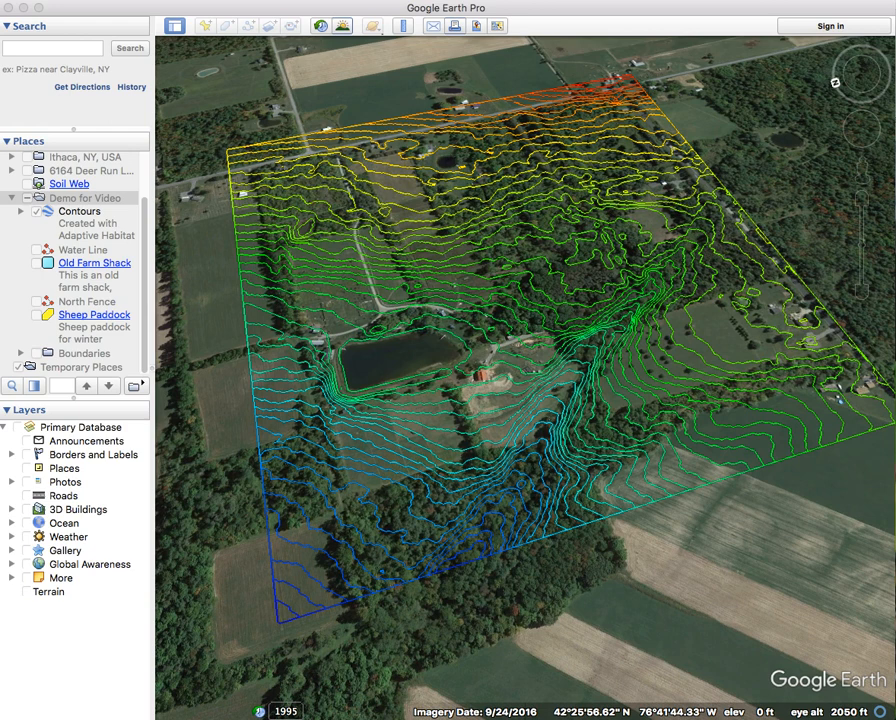
pyautogui.press('Return')
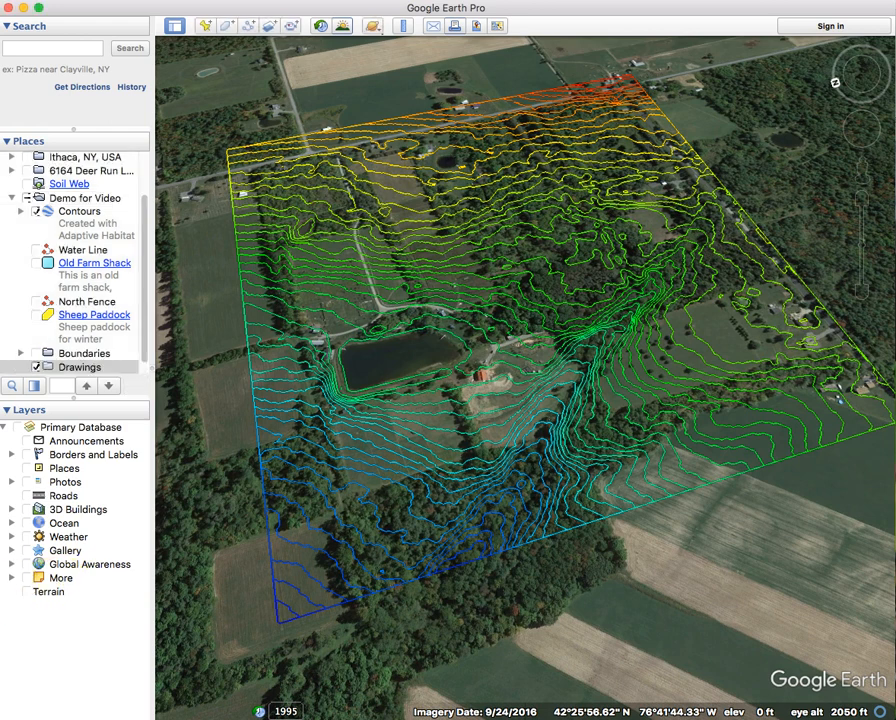
pyautogui.click(97, 338)
pyautogui.moveTo(88, 340)
pyautogui.mouseDown()
pyautogui.moveTo(80, 366)
pyautogui.moveTo(74, 352)
pyautogui.mouseUp()
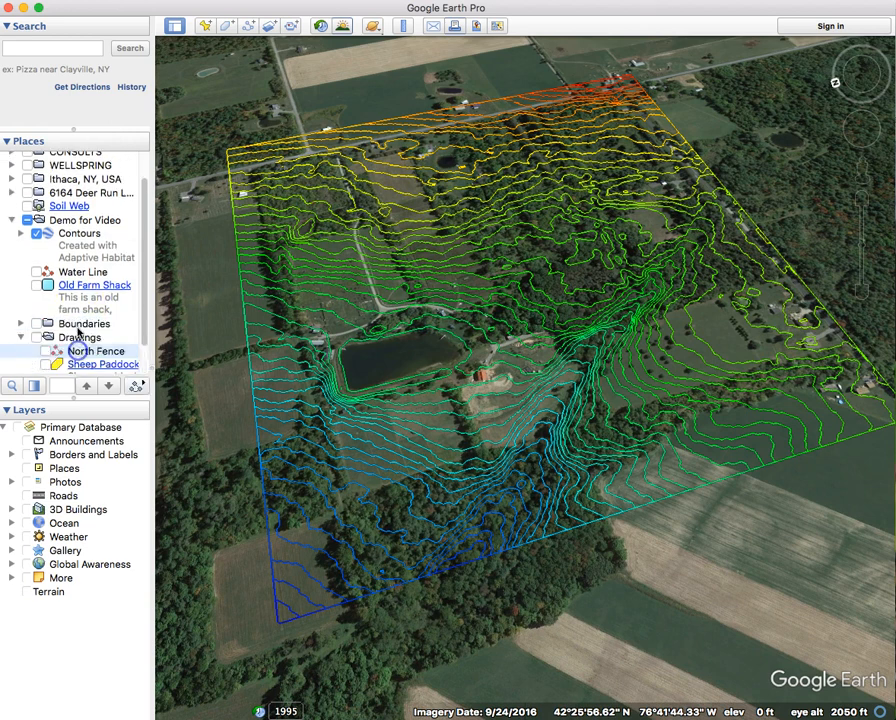
pyautogui.moveTo(82, 296); pyautogui.dragTo(76, 340)
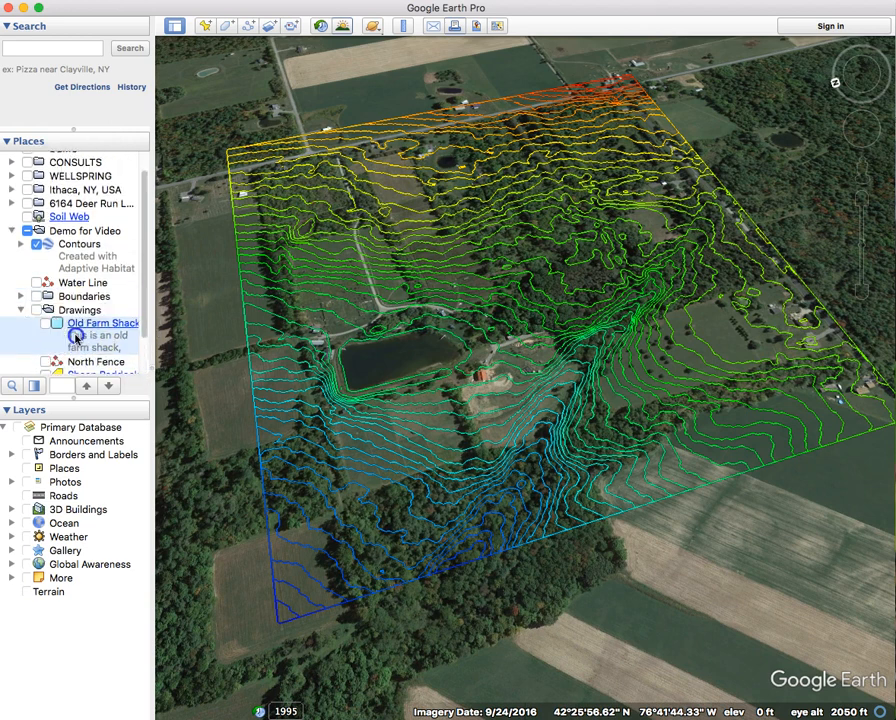
pyautogui.moveTo(78, 290); pyautogui.dragTo(30, 290)
pyautogui.click(22, 296)
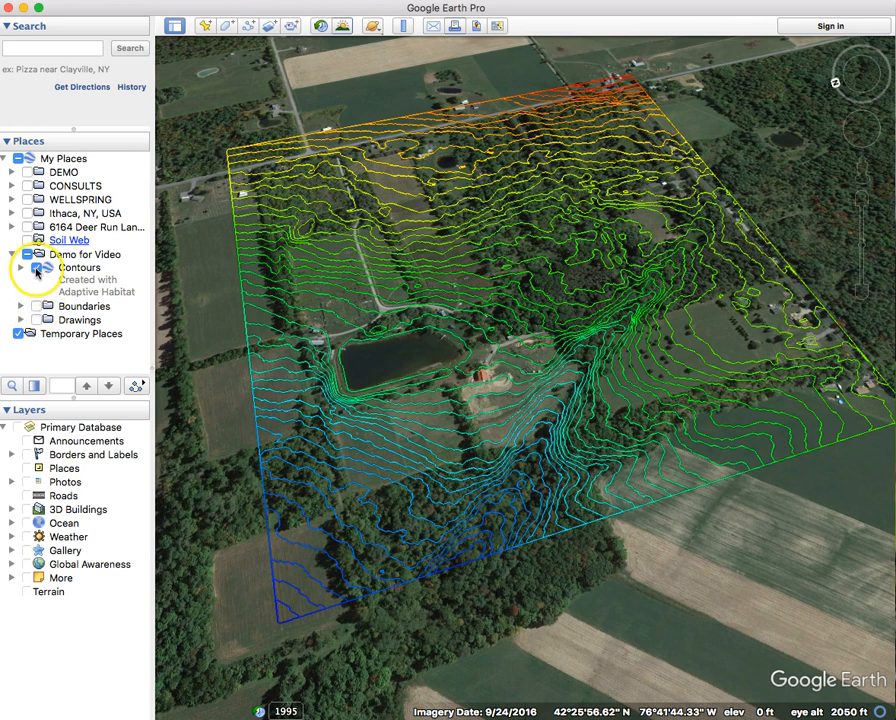
# Toggle Contours, Boundaries and Drawings on and off in turn, ending with all three hidden.
pyautogui.click(36, 268)
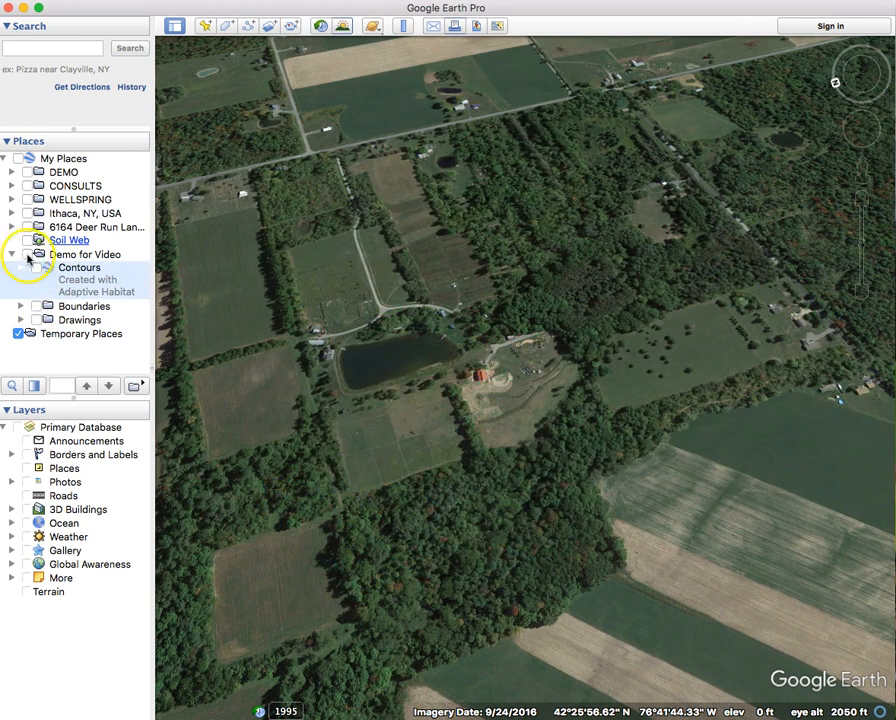
pyautogui.click(28, 255)
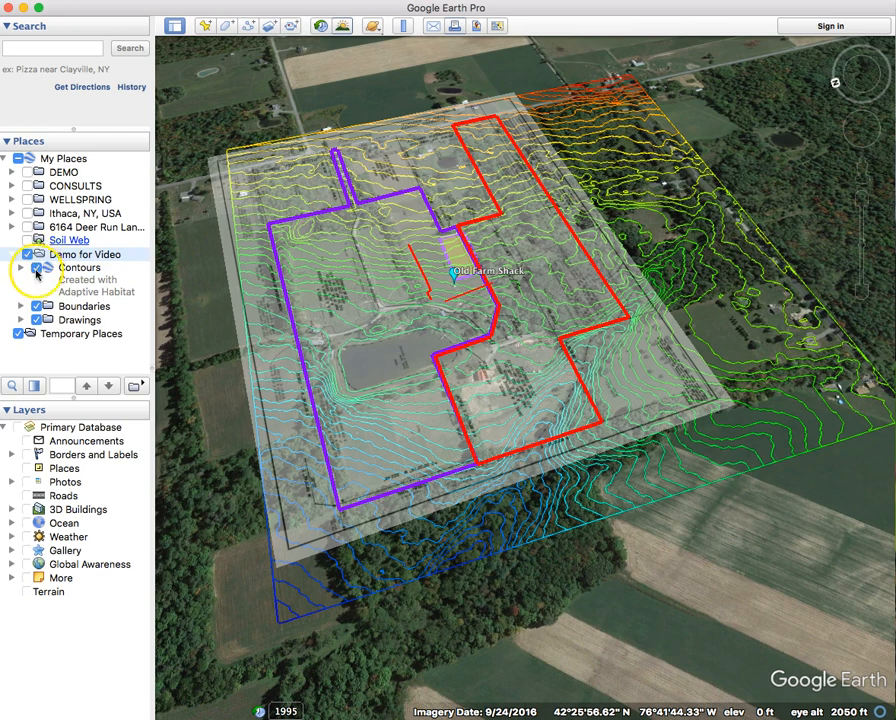
pyautogui.click(36, 320)
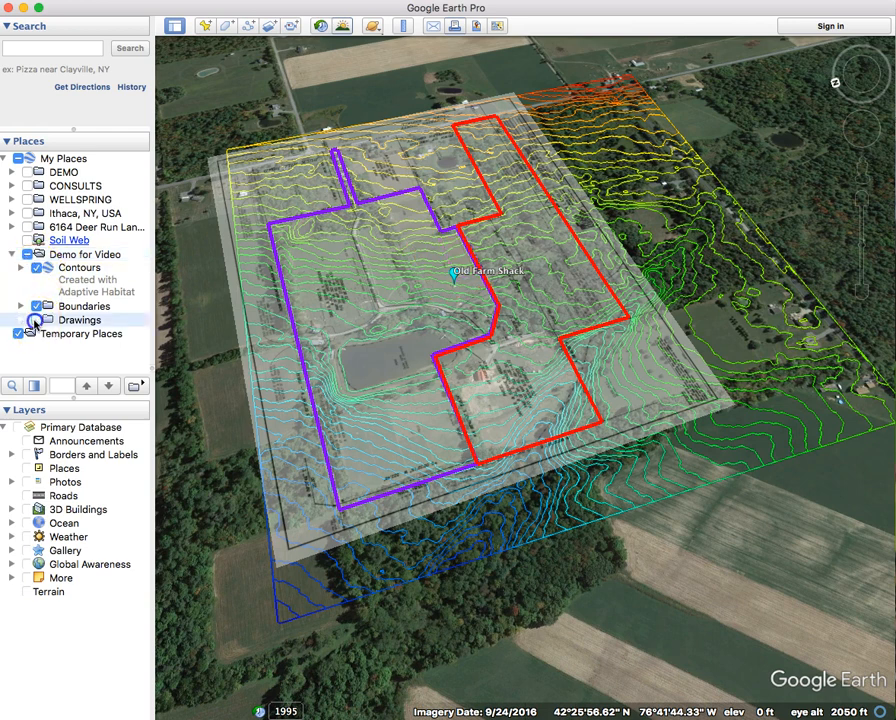
pyautogui.click(37, 306)
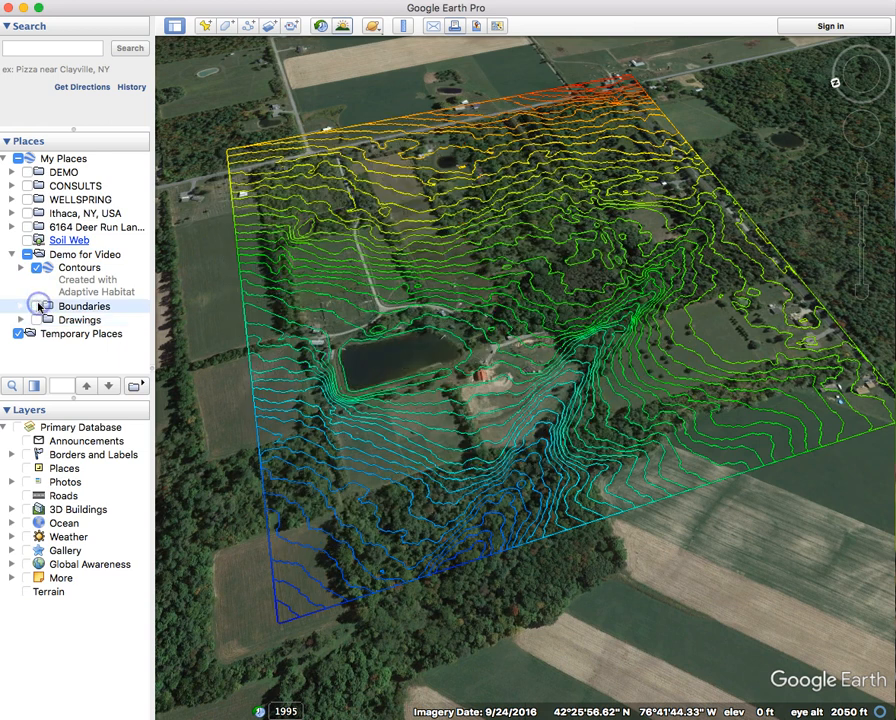
pyautogui.click(37, 306)
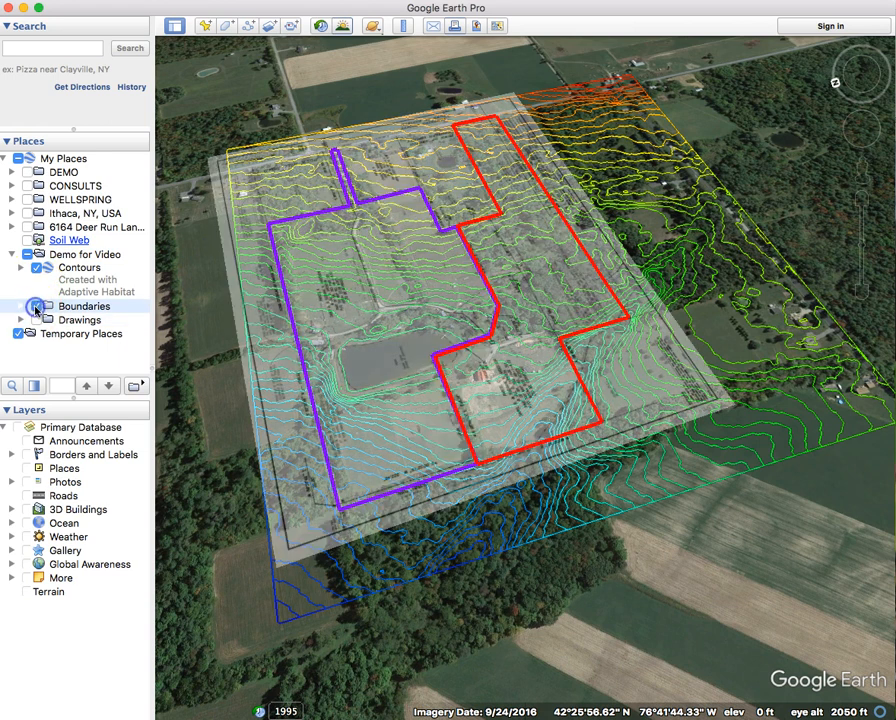
pyautogui.click(37, 268)
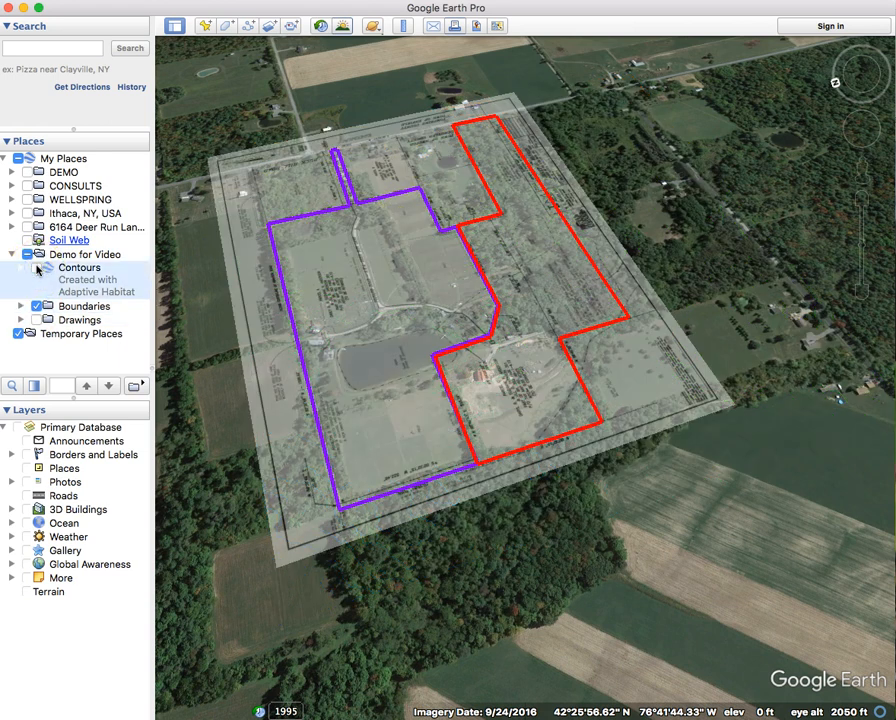
pyautogui.click(37, 306)
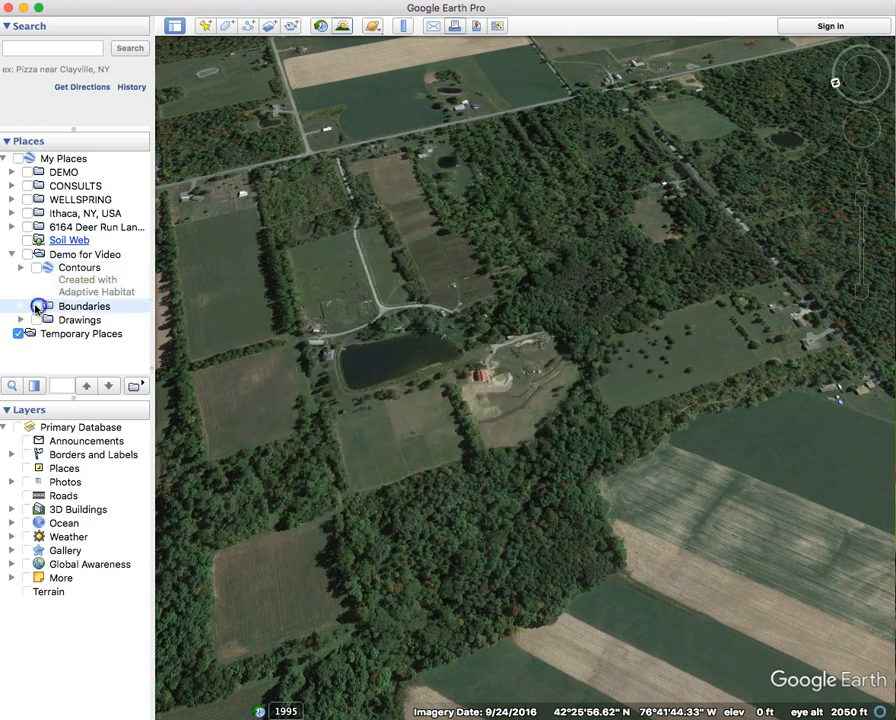
pyautogui.click(62, 254)
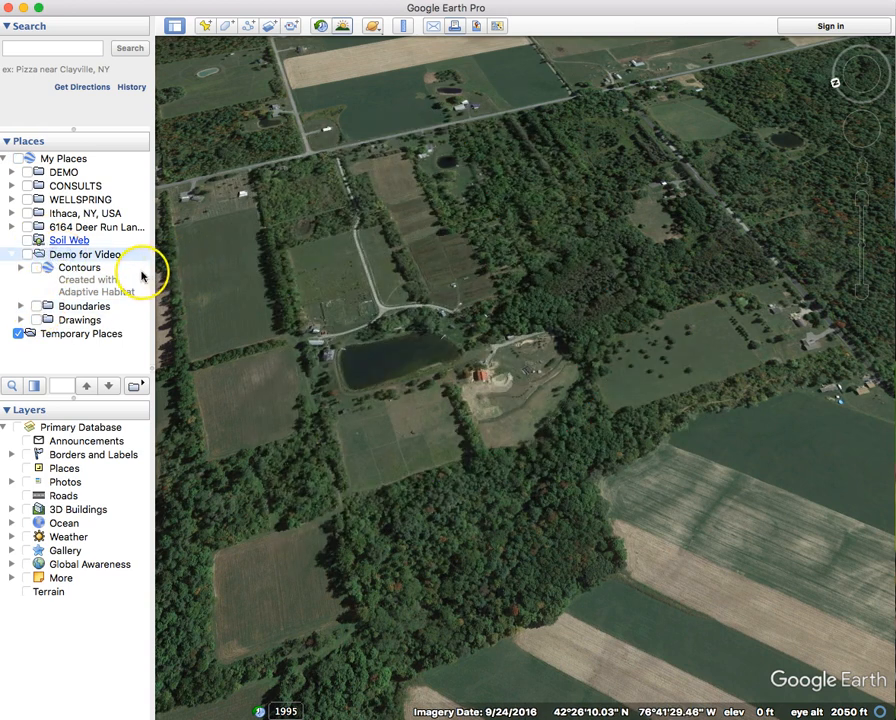
pyautogui.click(104, 278)
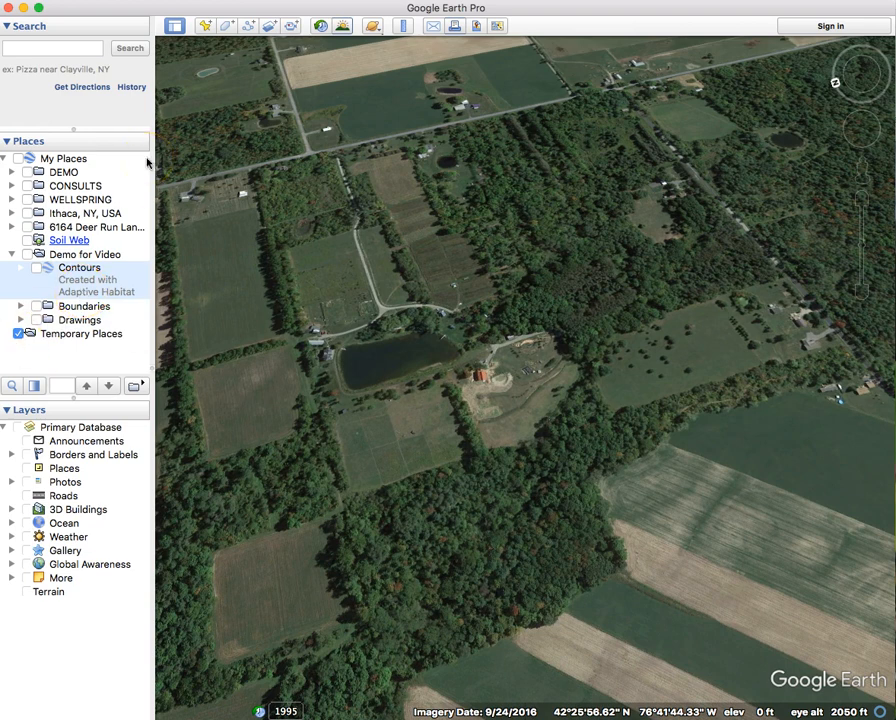
# In Firefox, go to the SoilWeb page and scroll down to its Google Earth download link.
pyautogui.press('super+Tab')
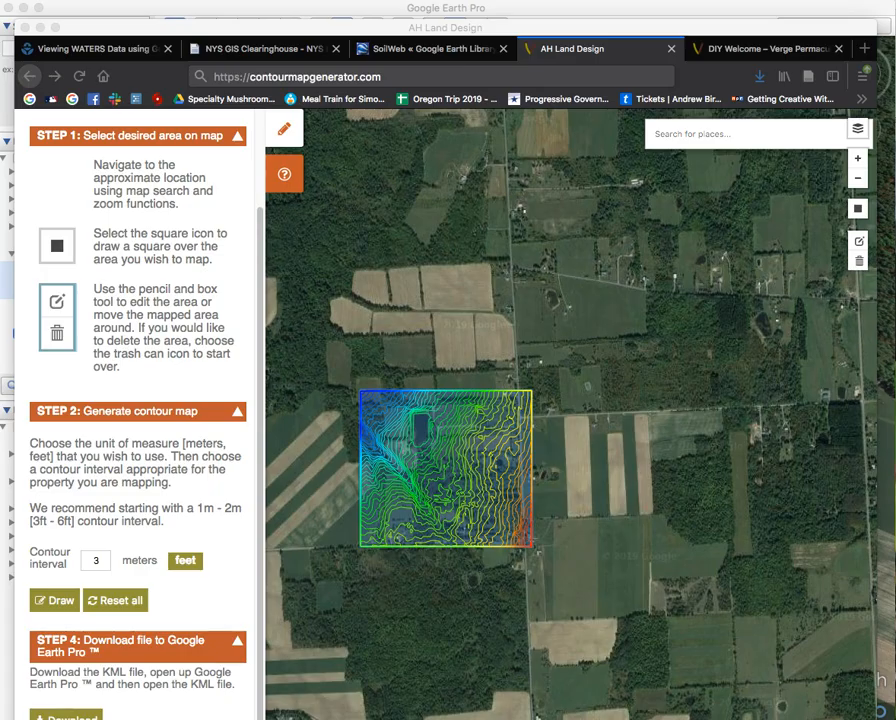
pyautogui.click(462, 50)
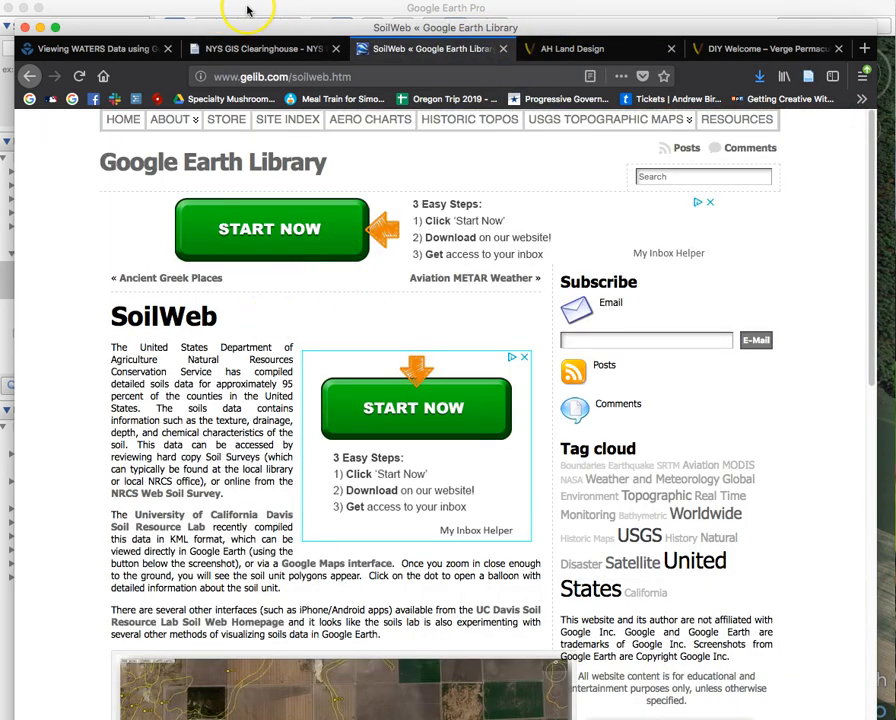
pyautogui.click(262, 76)
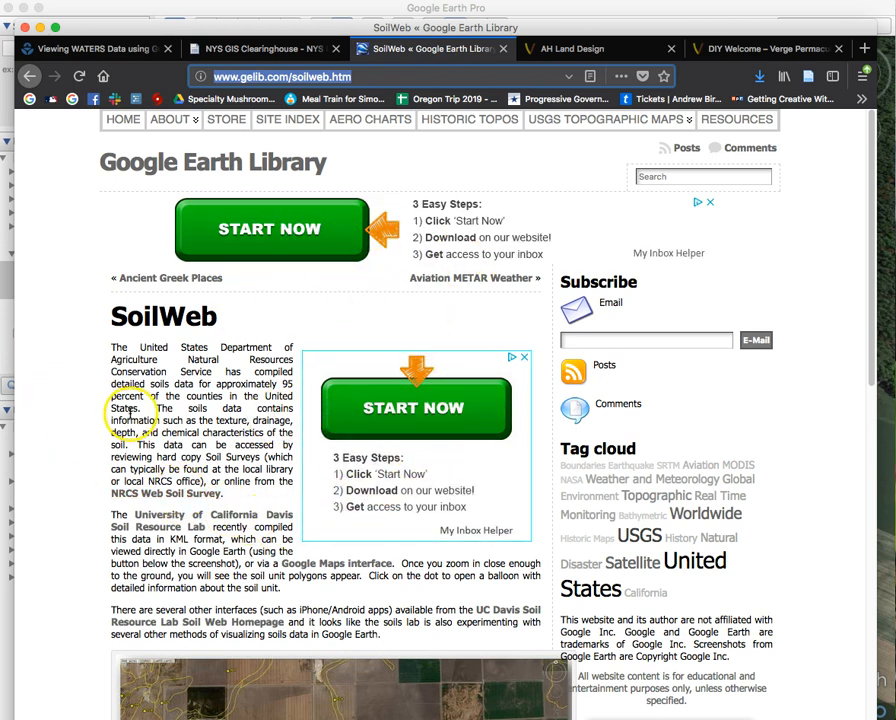
pyautogui.scroll(-1, 82, 405)
pyautogui.scroll(-2, 82, 406)
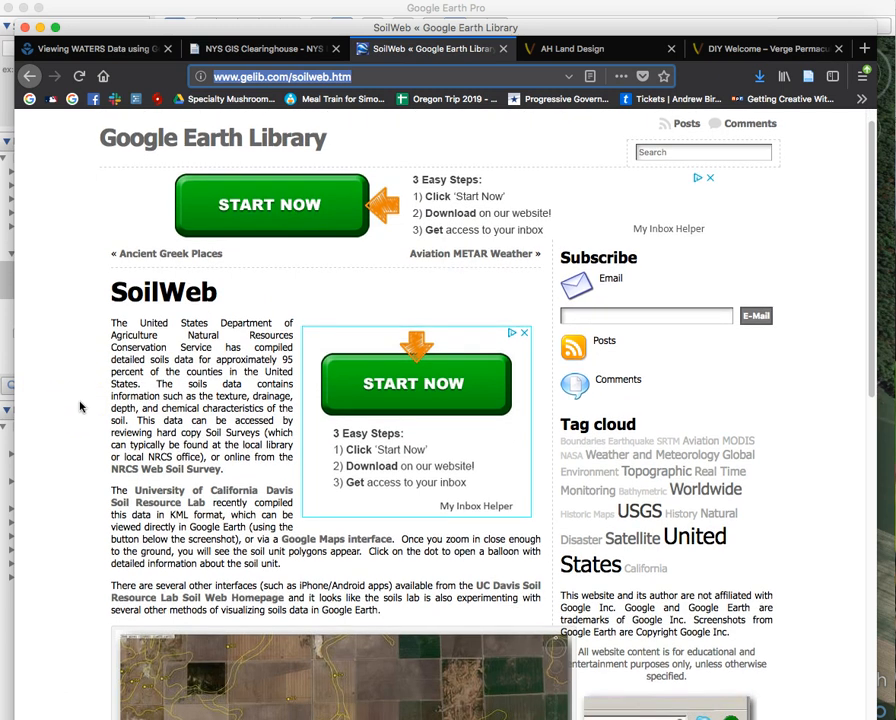
pyautogui.scroll(-5, 80, 406)
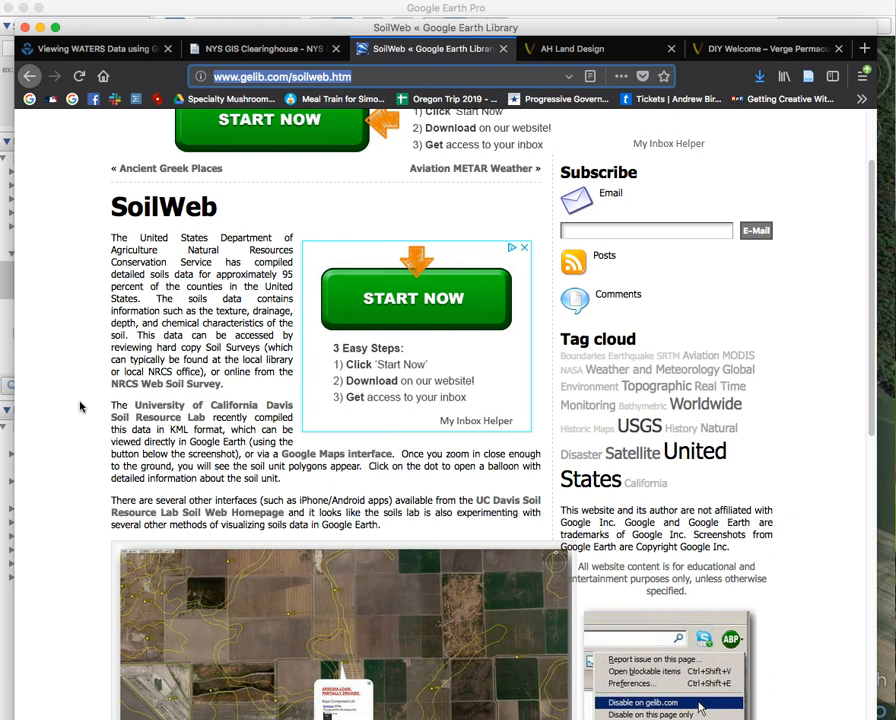
pyautogui.scroll(-3, 80, 406)
pyautogui.click(90, 377)
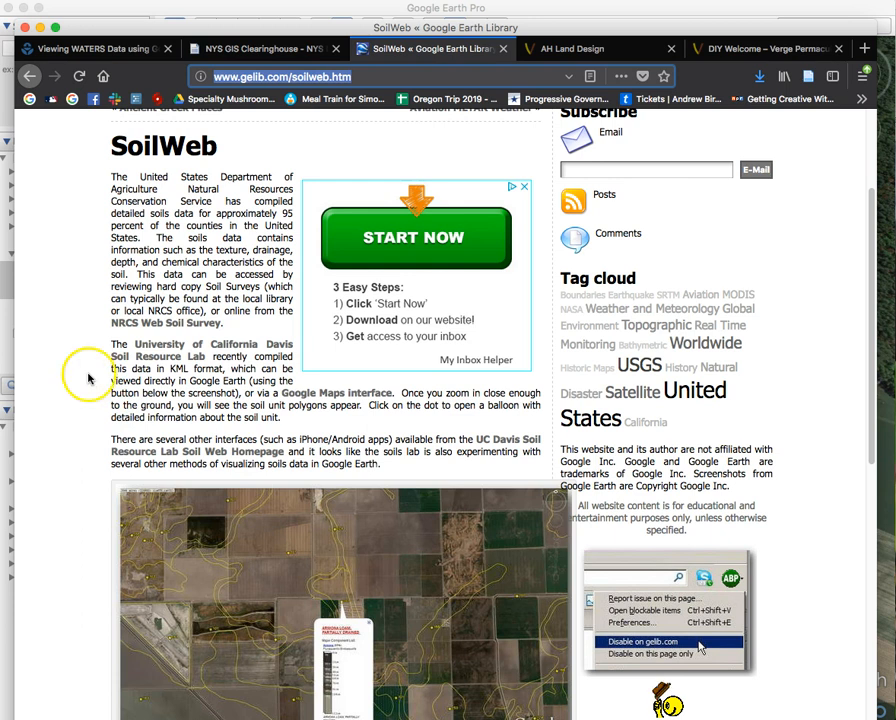
pyautogui.scroll(-1, 88, 346)
pyautogui.scroll(-5, 88, 346)
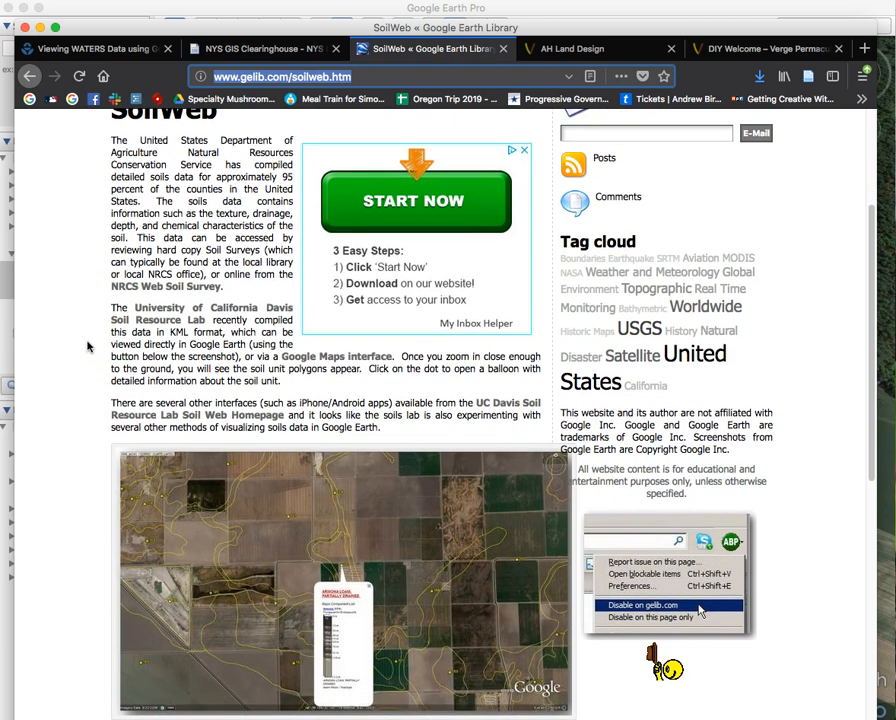
pyautogui.scroll(-5, 88, 346)
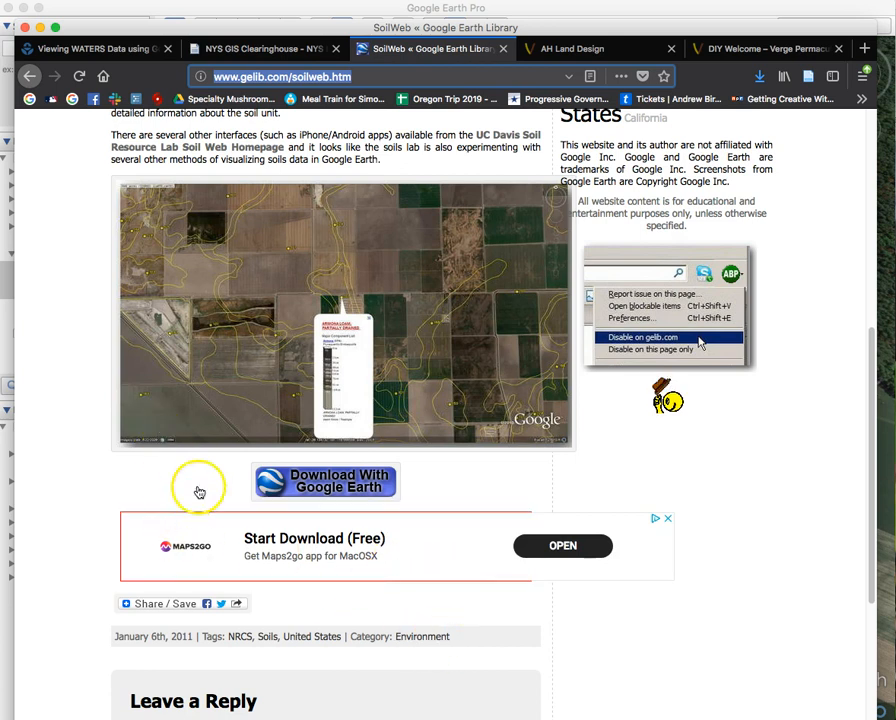
# Download soilweb_nl.kml and save it to the Desktop, then return to Google Earth Pro.
pyautogui.click(332, 482)
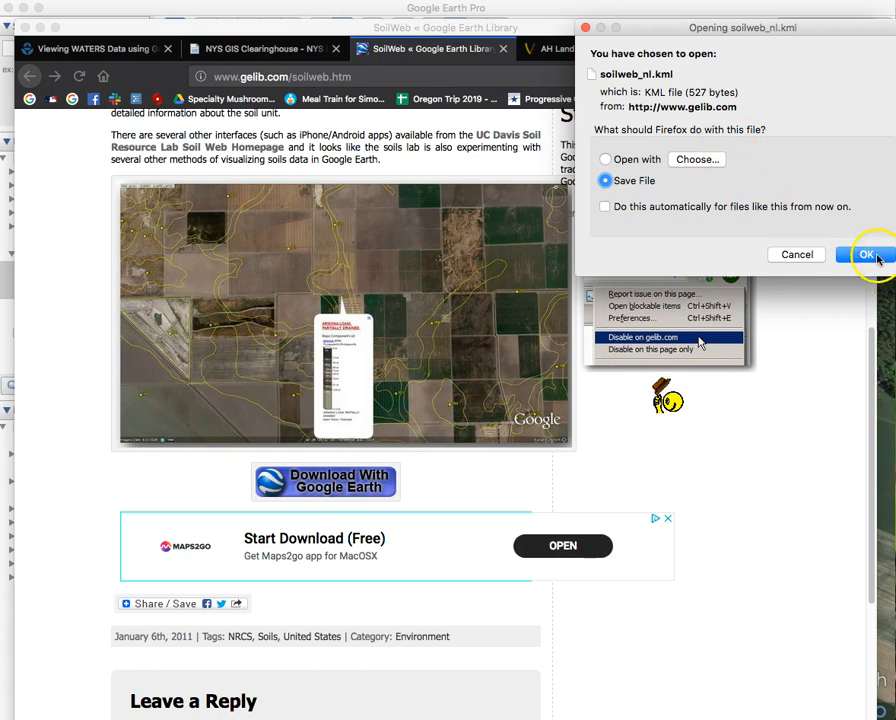
pyautogui.click(870, 256)
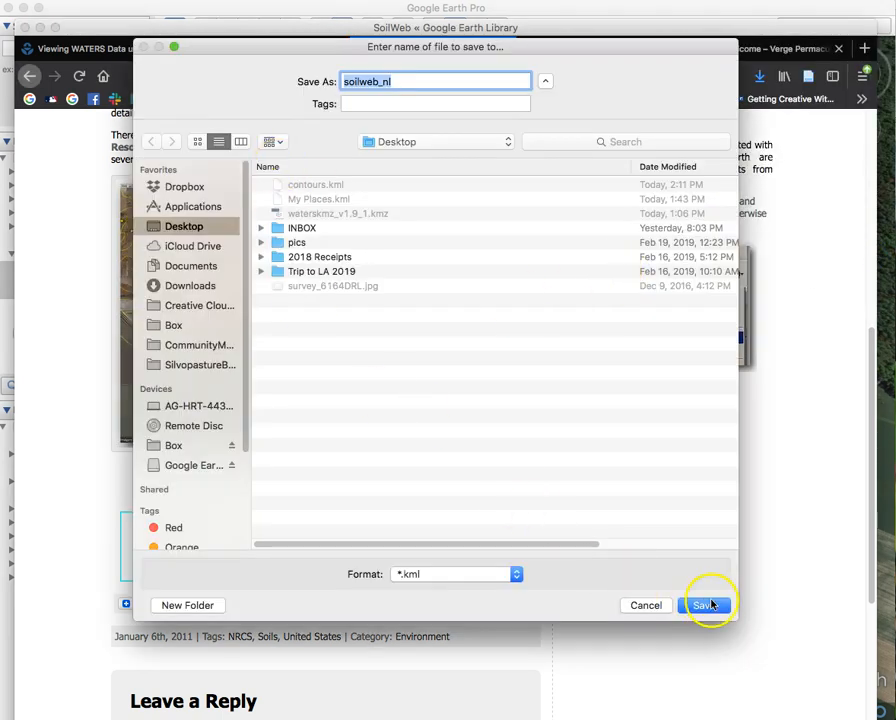
pyautogui.click(721, 610)
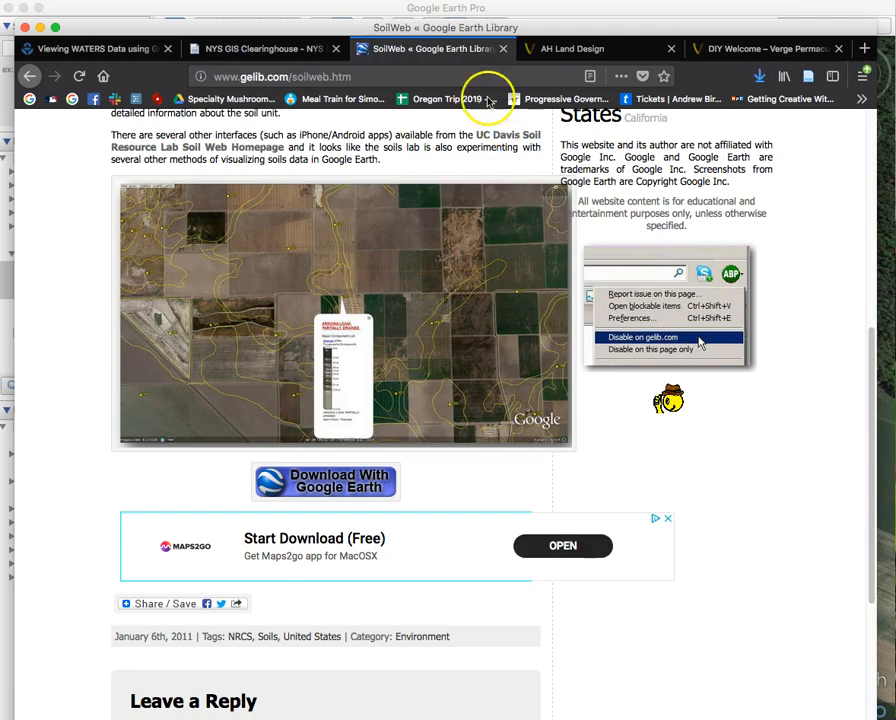
pyautogui.click(455, 12)
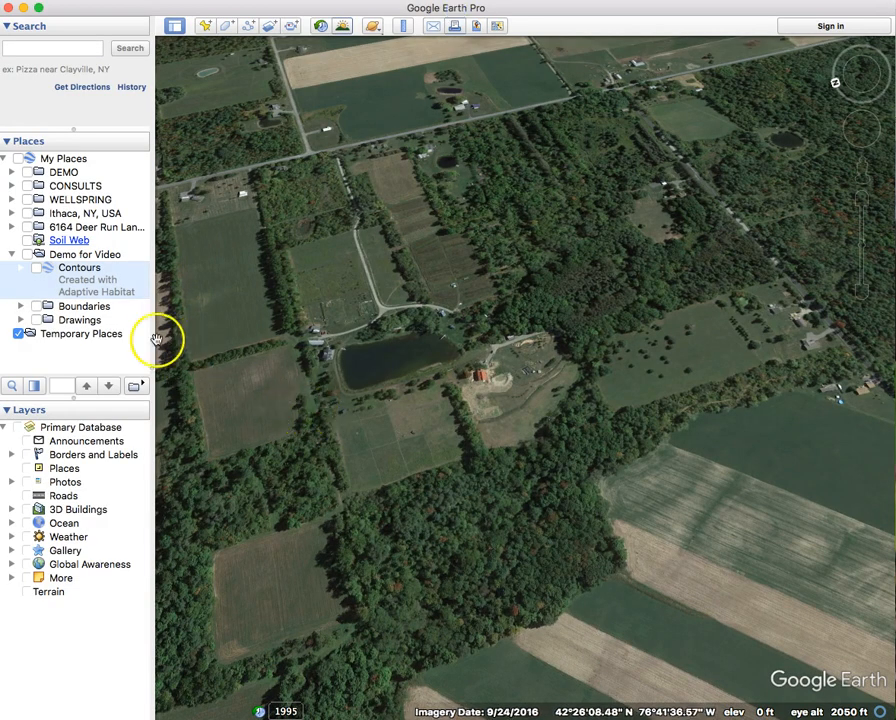
# Open soilweb_nl.kml from the Desktop via File > Open, then rotate the view over the soil outlines.
pyautogui.click(103, 0)
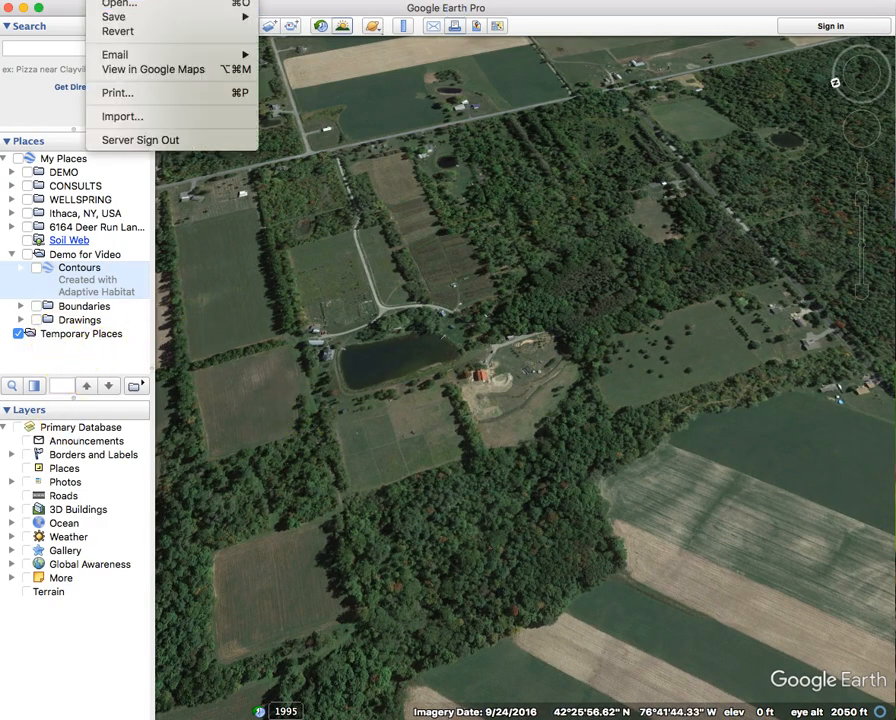
pyautogui.click(118, 3)
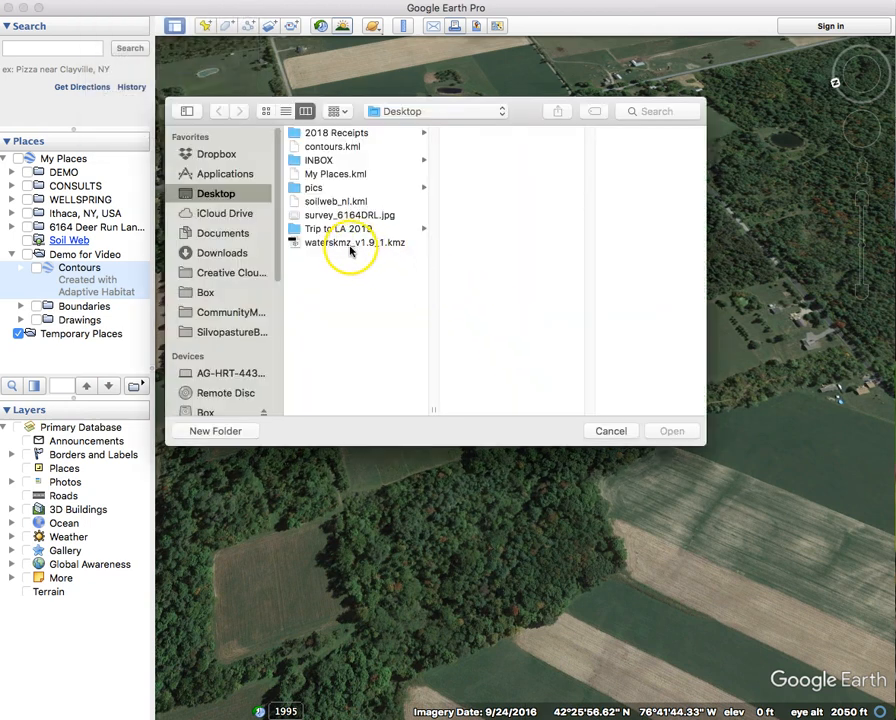
pyautogui.doubleClick(356, 201)
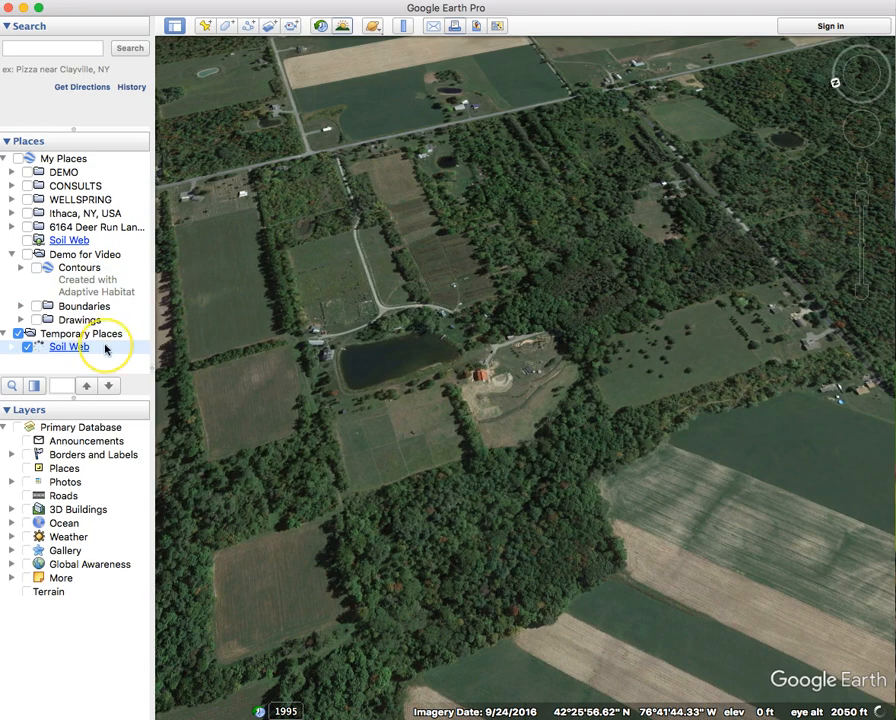
pyautogui.moveTo(836, 82)
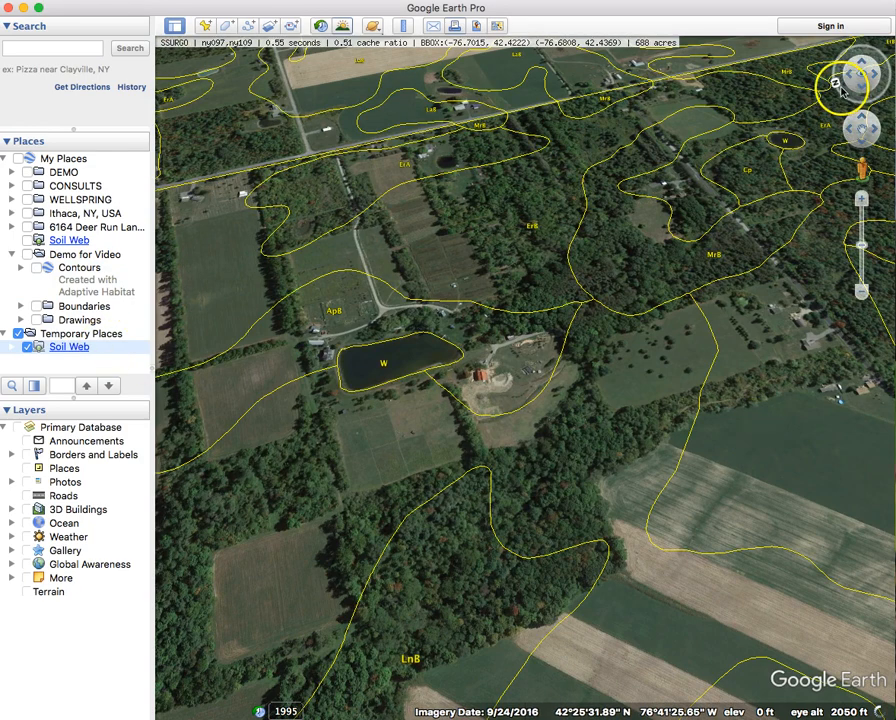
pyautogui.moveTo(836, 82); pyautogui.dragTo(806, 100)
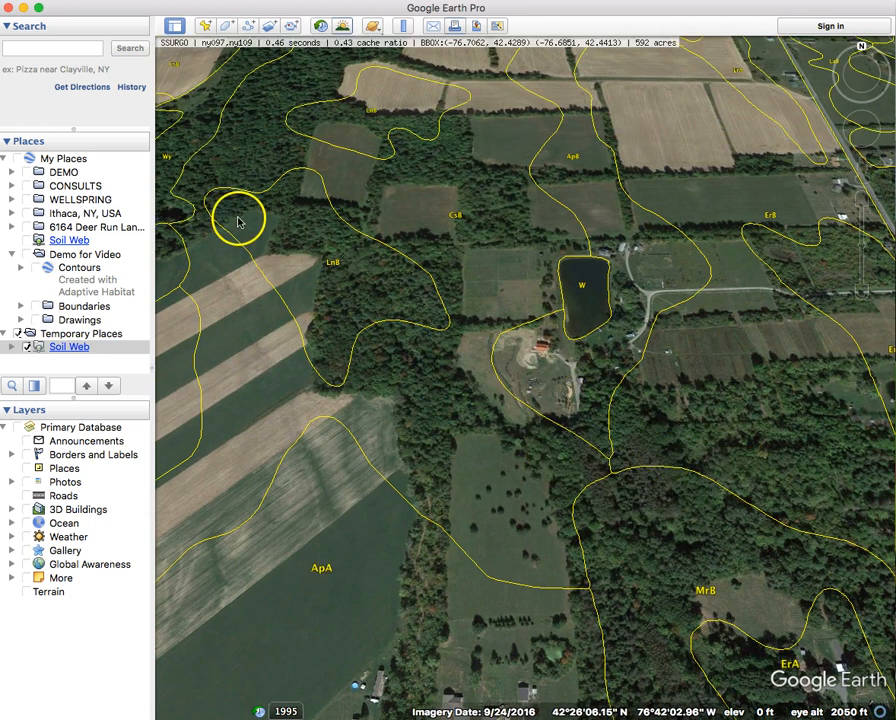
# Show the Boundaries layers with the Survey Map overlay hidden.
pyautogui.click(36, 306)
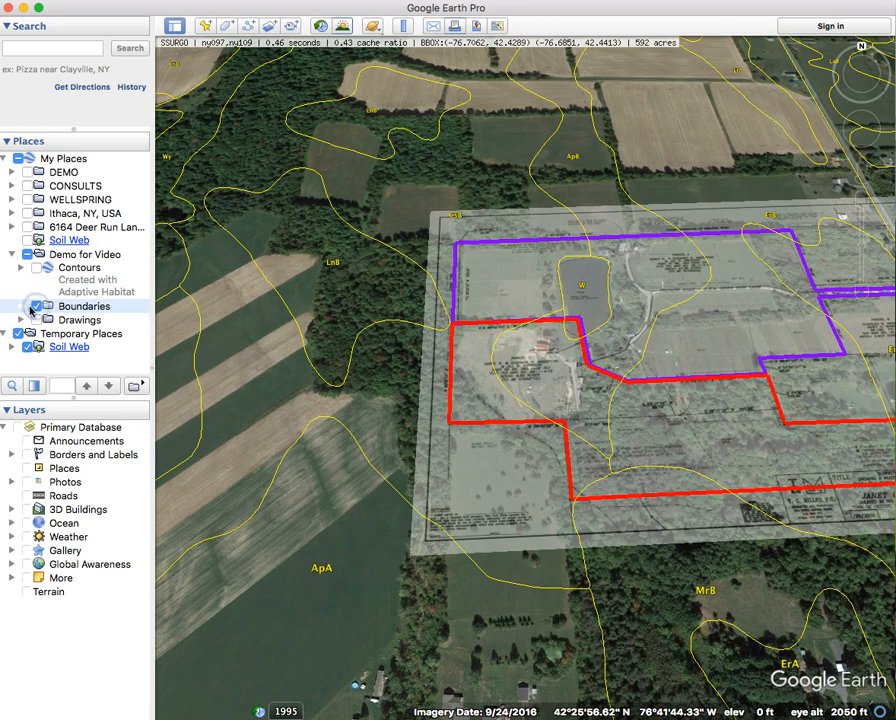
pyautogui.click(20, 306)
pyautogui.click(45, 320)
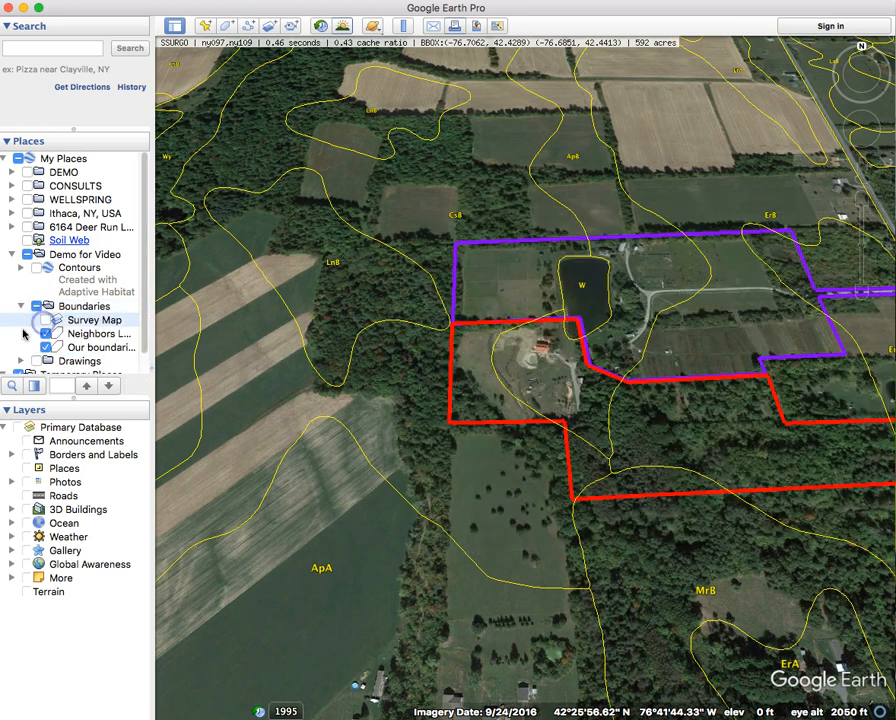
pyautogui.click(20, 306)
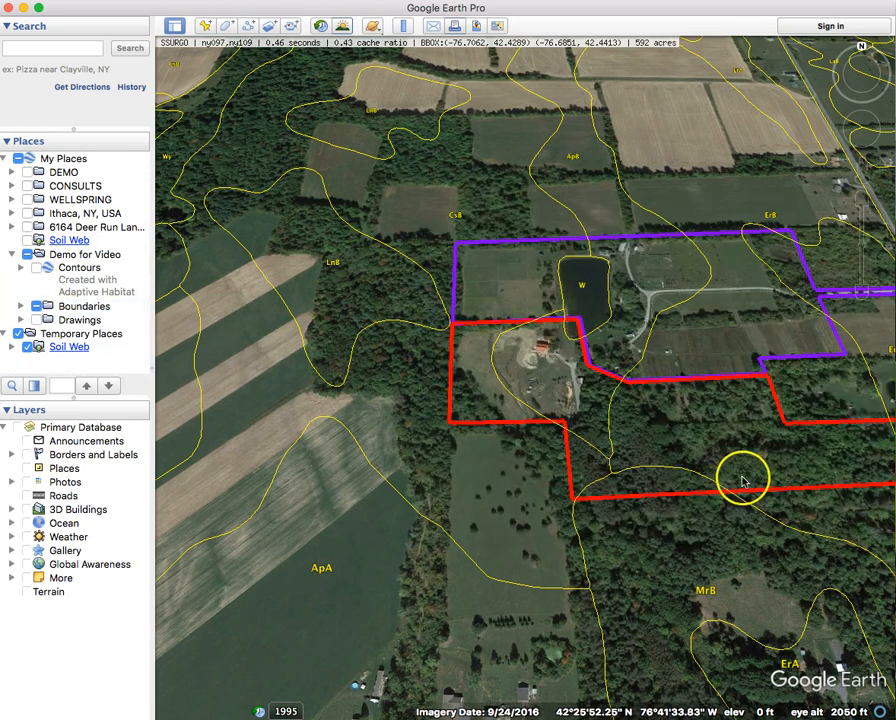
# Zoom in on the pond and query the Appleton silt loam soil unit near the buildings.
pyautogui.scroll(2, 742, 476)
pyautogui.moveTo(732, 456); pyautogui.dragTo(673, 480)
pyautogui.scroll(4, 563, 440)
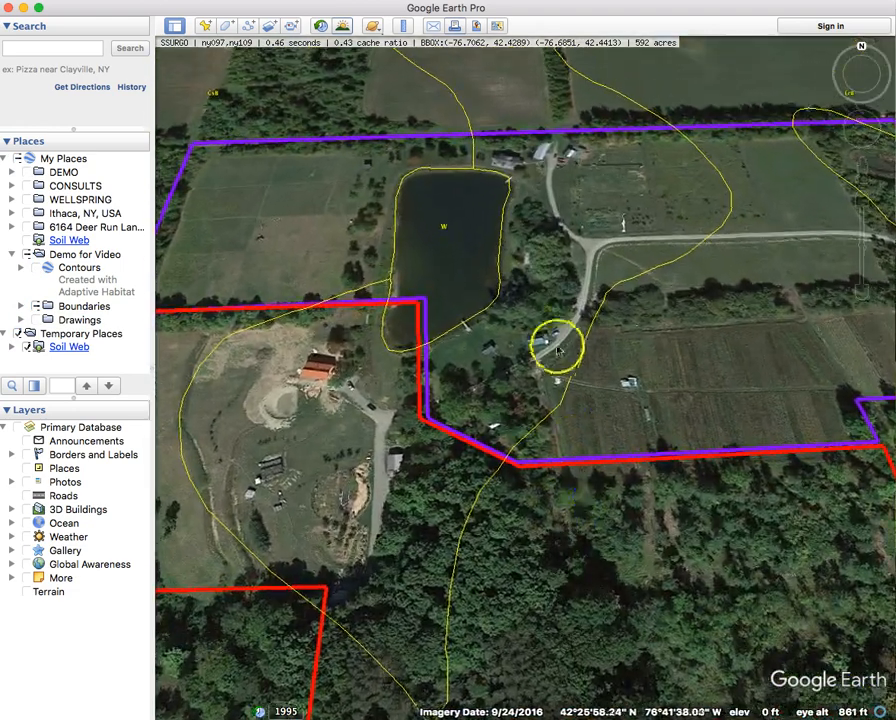
pyautogui.click(545, 340)
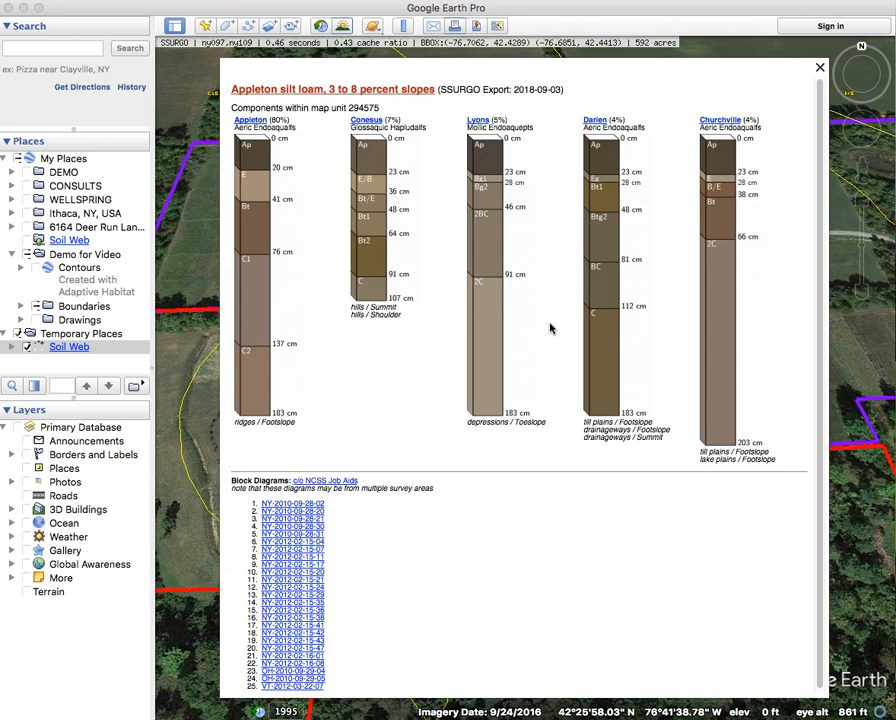
# Re-query the soil unit and open the 'Appleton silt loam, 3 to 8 percent slopes' report.
pyautogui.click(490, 300)
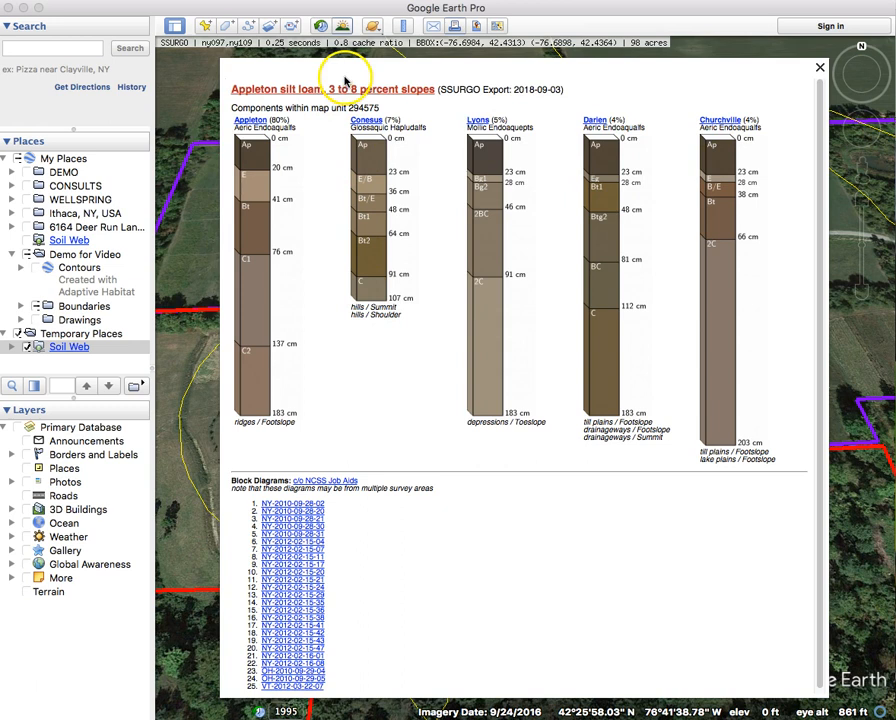
pyautogui.click(307, 93)
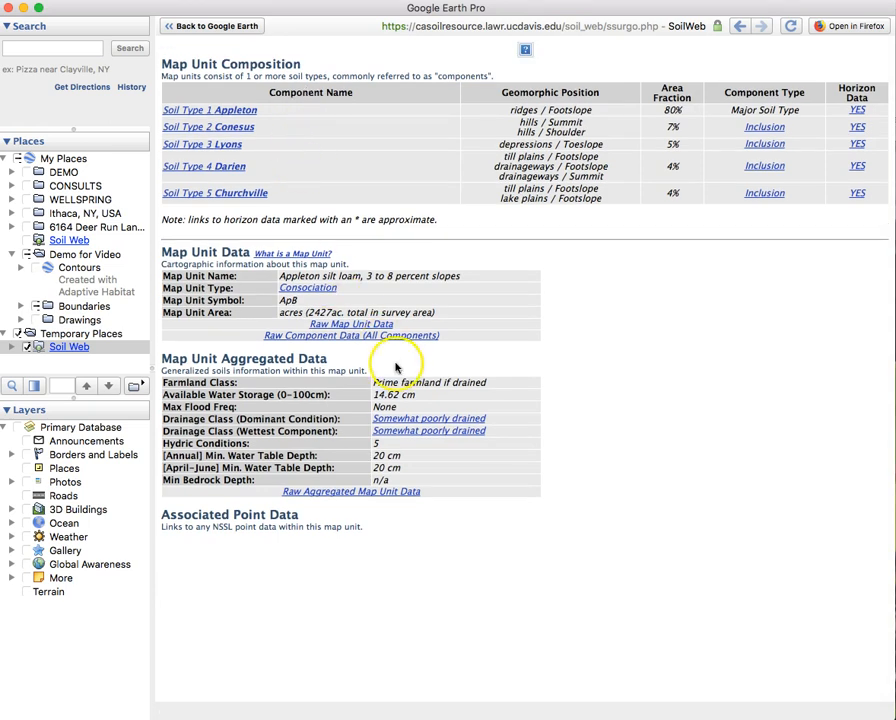
# Highlight the 'Prime farmland if drained' farmland class, then open Appleton's horizon data page.
pyautogui.moveTo(490, 383); pyautogui.dragTo(378, 381)
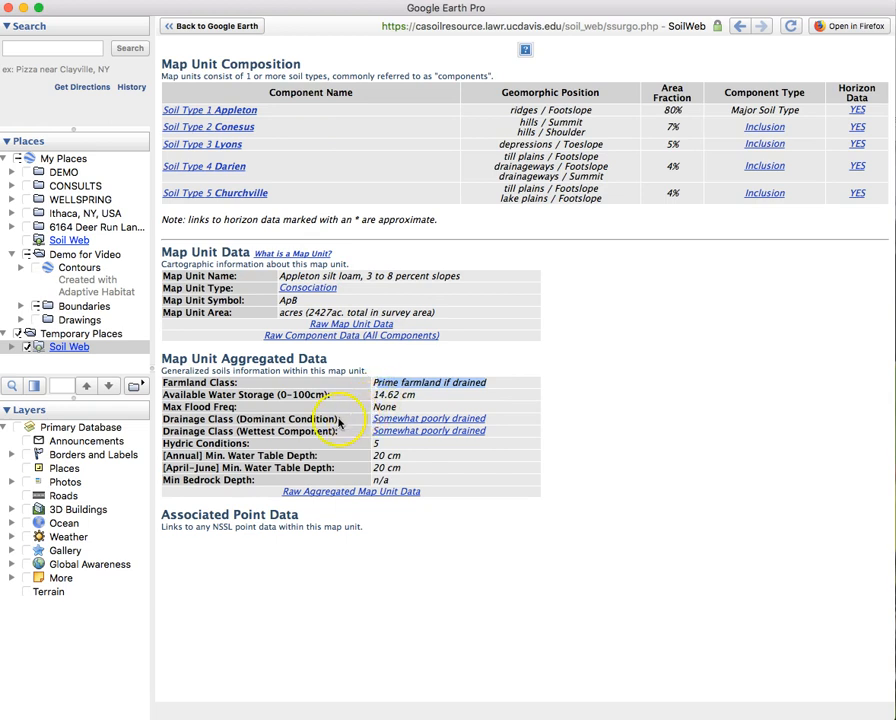
pyautogui.click(812, 348)
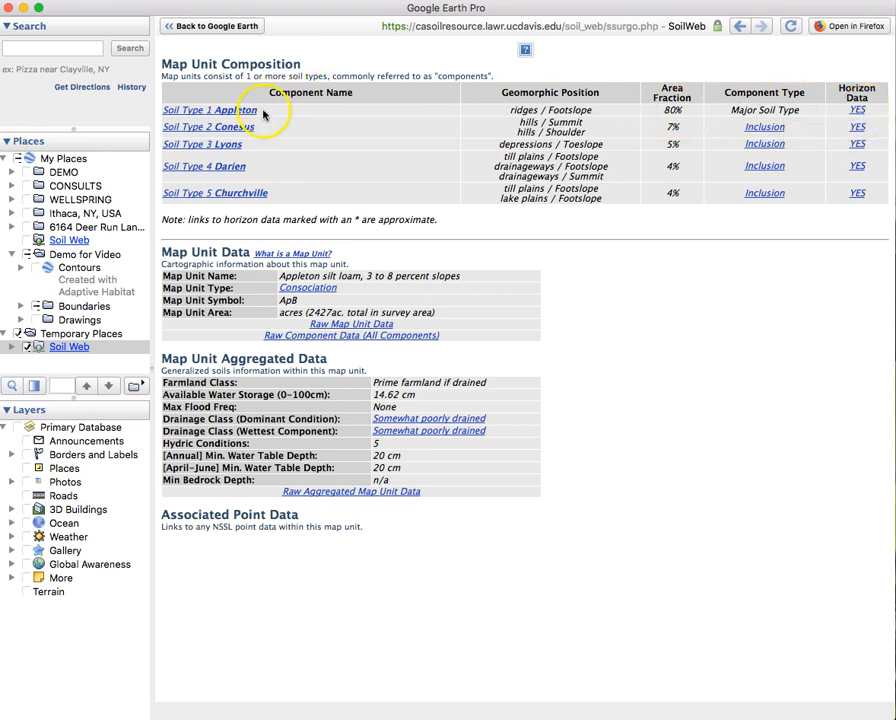
pyautogui.click(858, 112)
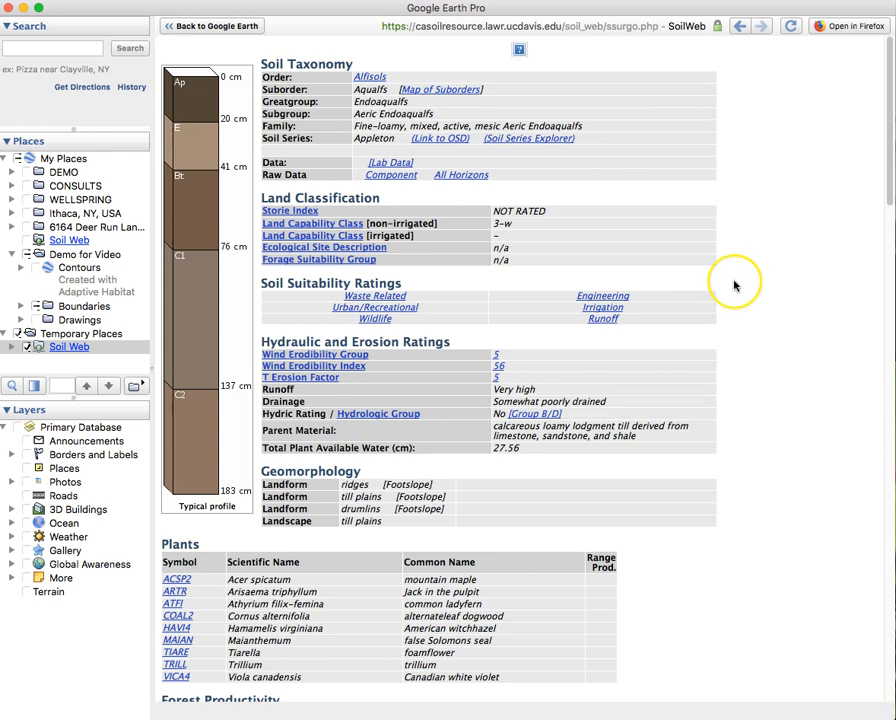
# Scroll through the Appleton report's native plants, forest productivity and land-use ratings.
pyautogui.scroll(-2, 735, 286)
pyautogui.scroll(-10, 735, 286)
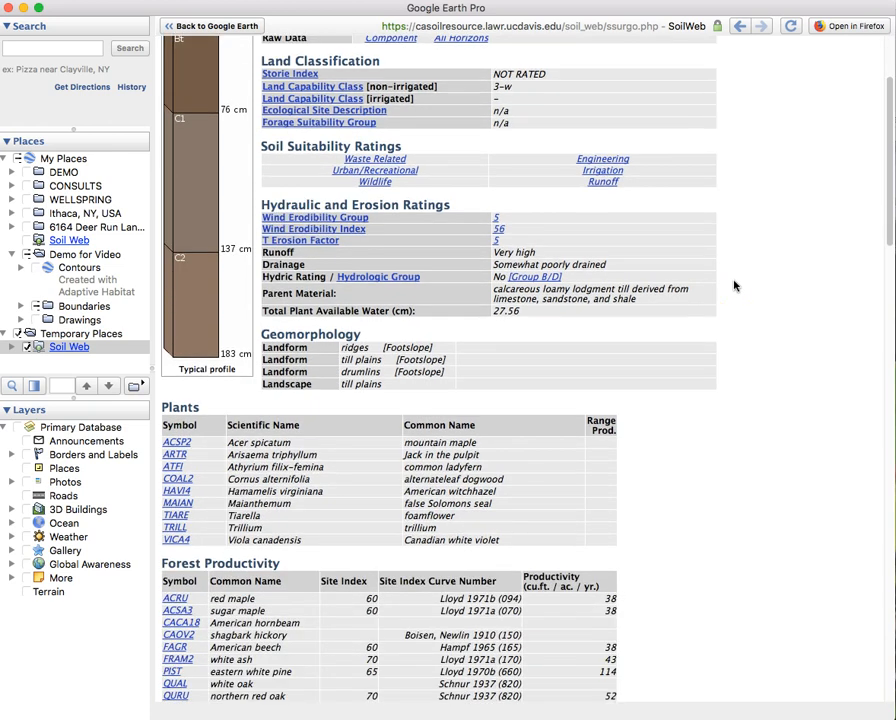
pyautogui.scroll(-2, 735, 286)
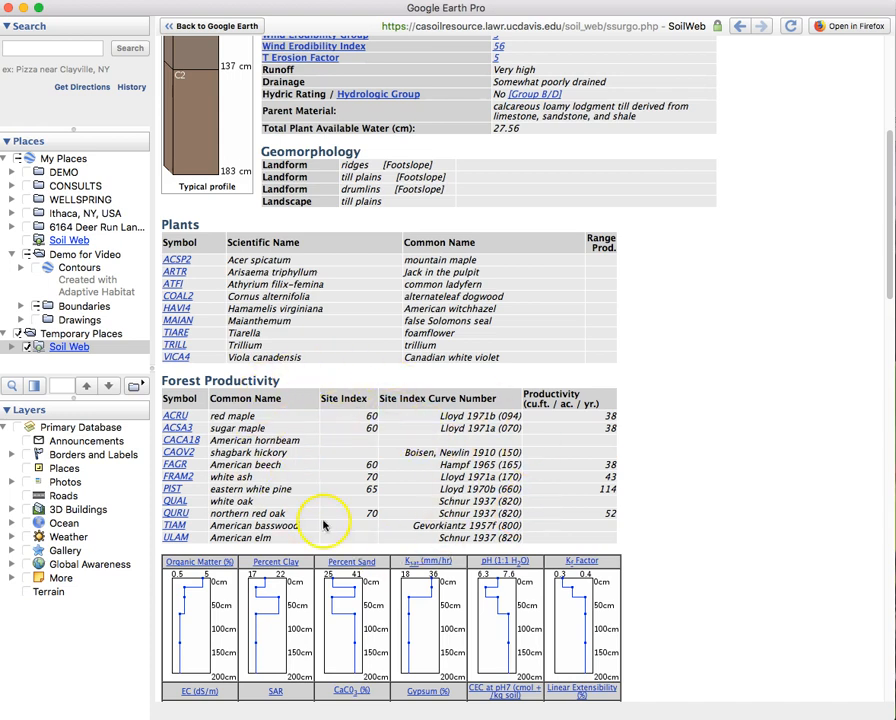
pyautogui.scroll(-5, 740, 560)
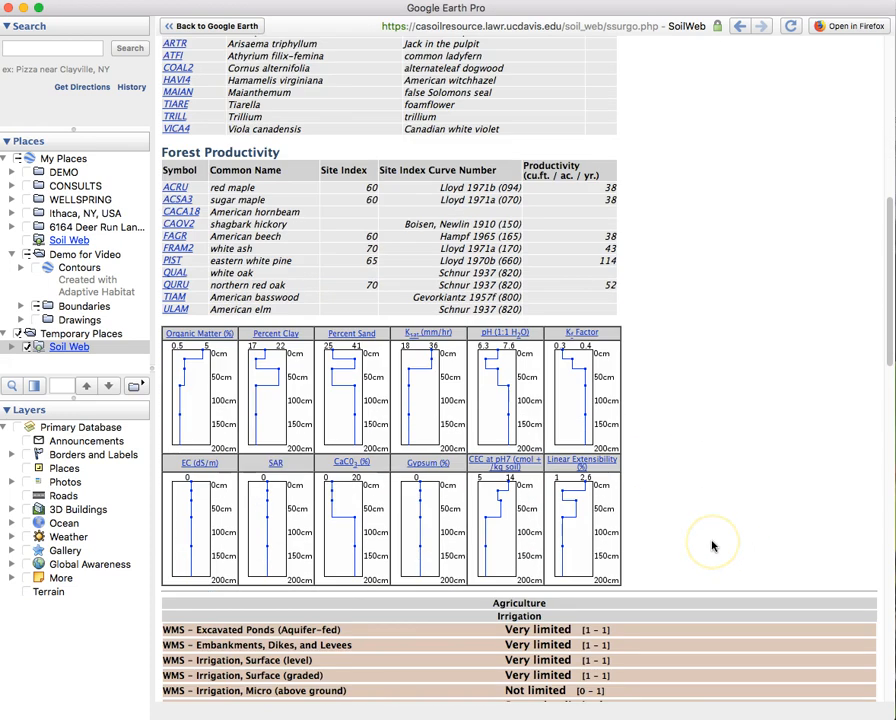
pyautogui.scroll(-8, 712, 545)
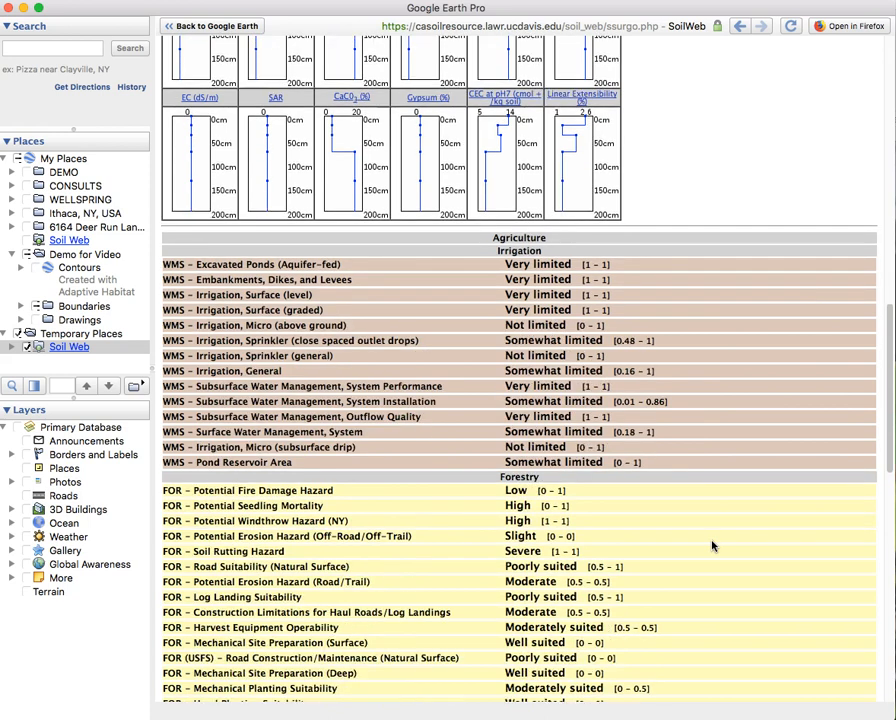
pyautogui.scroll(-3, 712, 545)
pyautogui.scroll(-5, 712, 545)
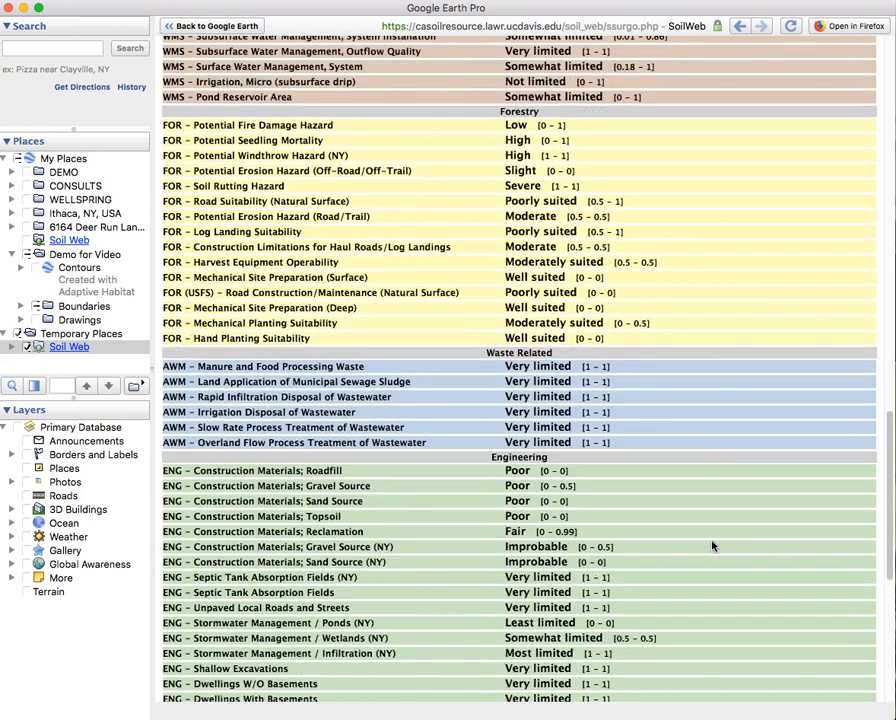
pyautogui.scroll(7, 712, 545)
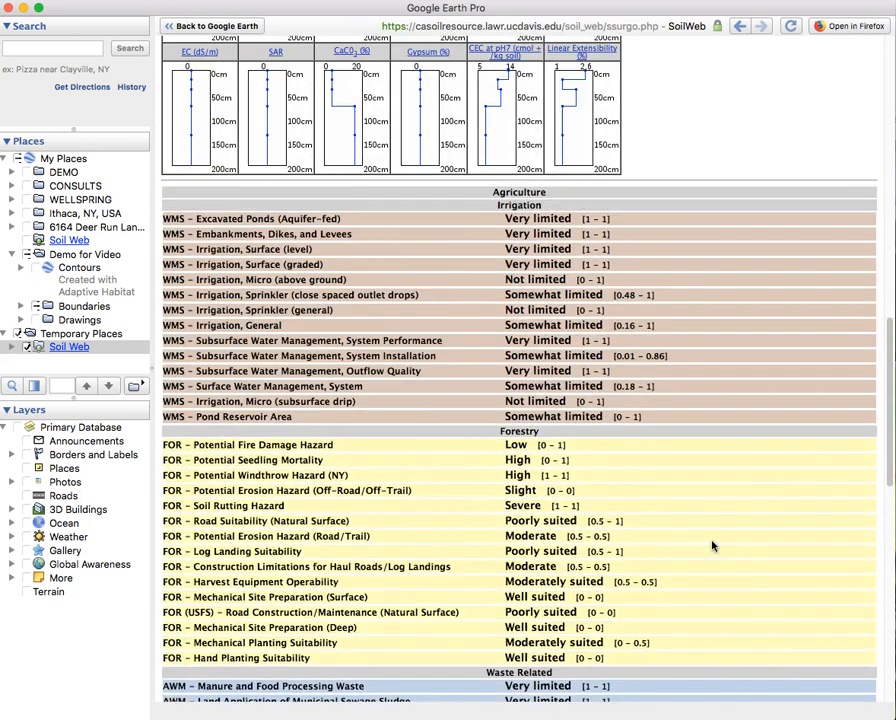
pyautogui.scroll(13, 712, 545)
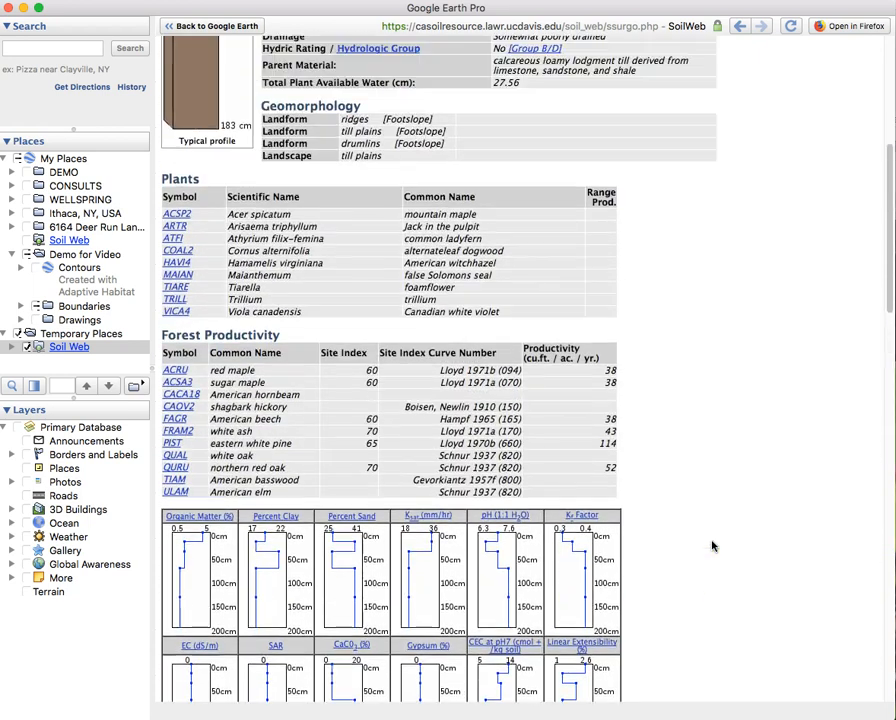
pyautogui.scroll(8, 712, 545)
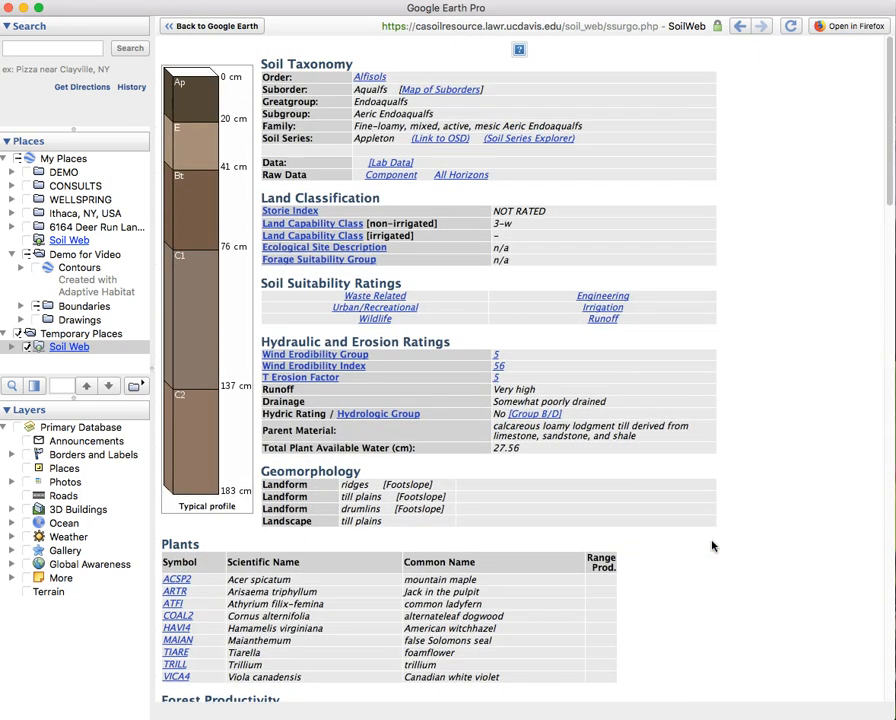
# Return to the map and view the Conesus silt loam (CsB) soil details.
pyautogui.click(246, 28)
pyautogui.click(268, 228)
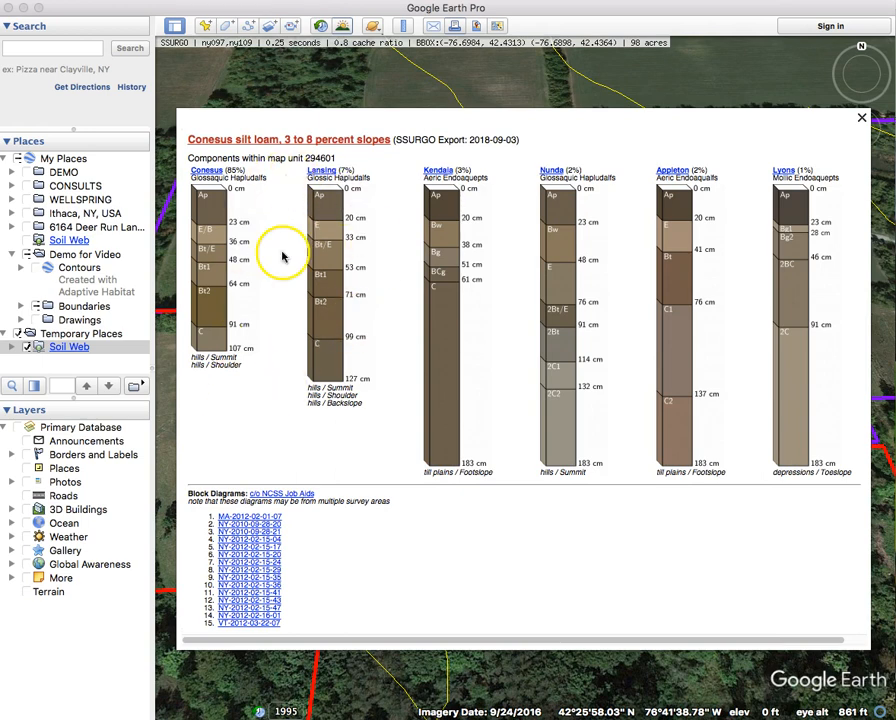
pyautogui.click(861, 117)
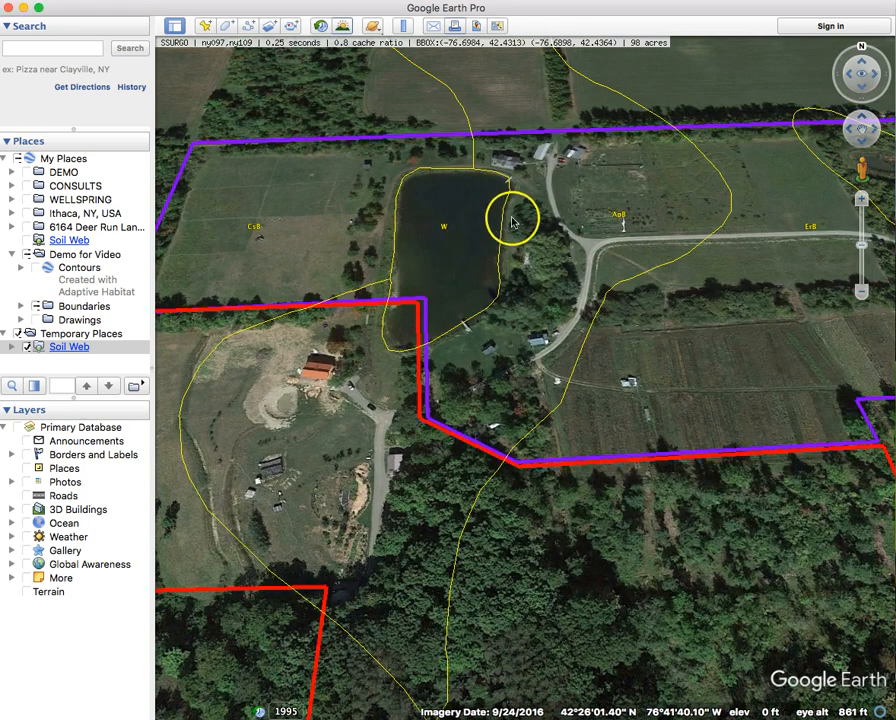
# Recenter on the pond, then zoom out to about 5,000 ft to see the surrounding soil units.
pyautogui.scroll(-5, 511, 222)
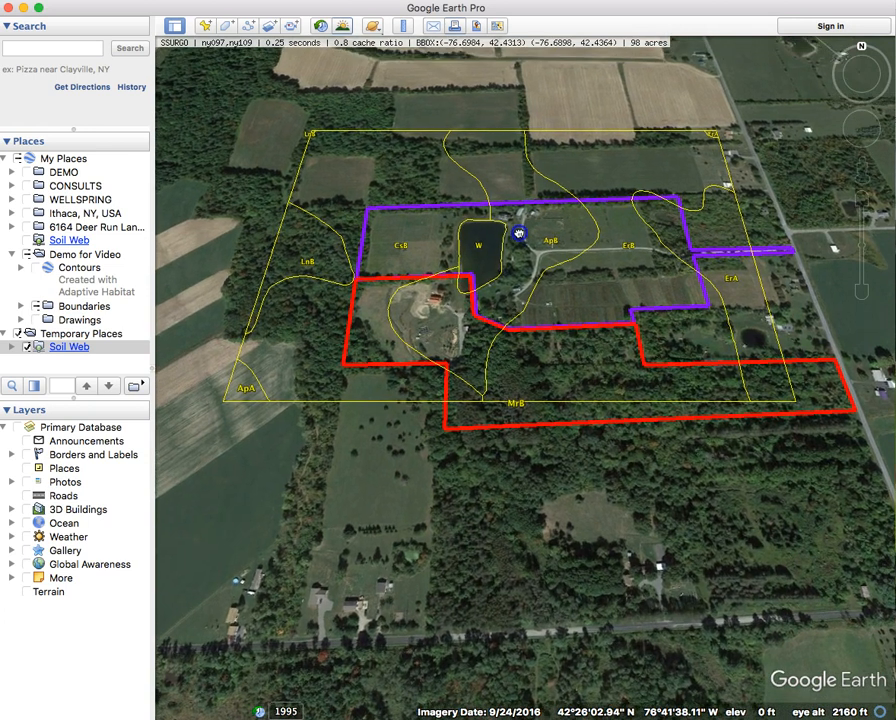
pyautogui.moveTo(518, 234); pyautogui.dragTo(509, 263)
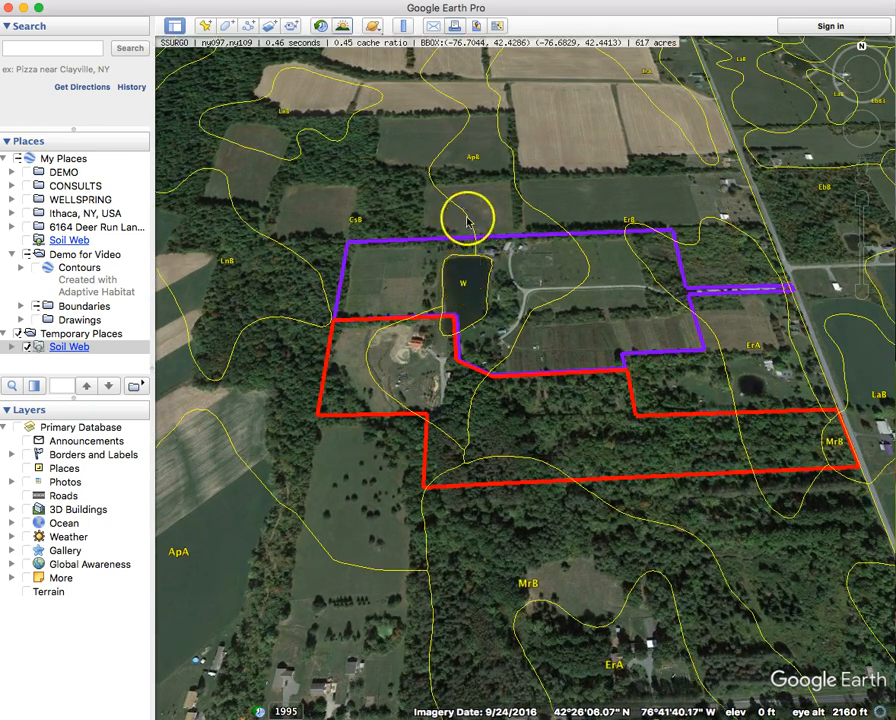
pyautogui.doubleClick(480, 338)
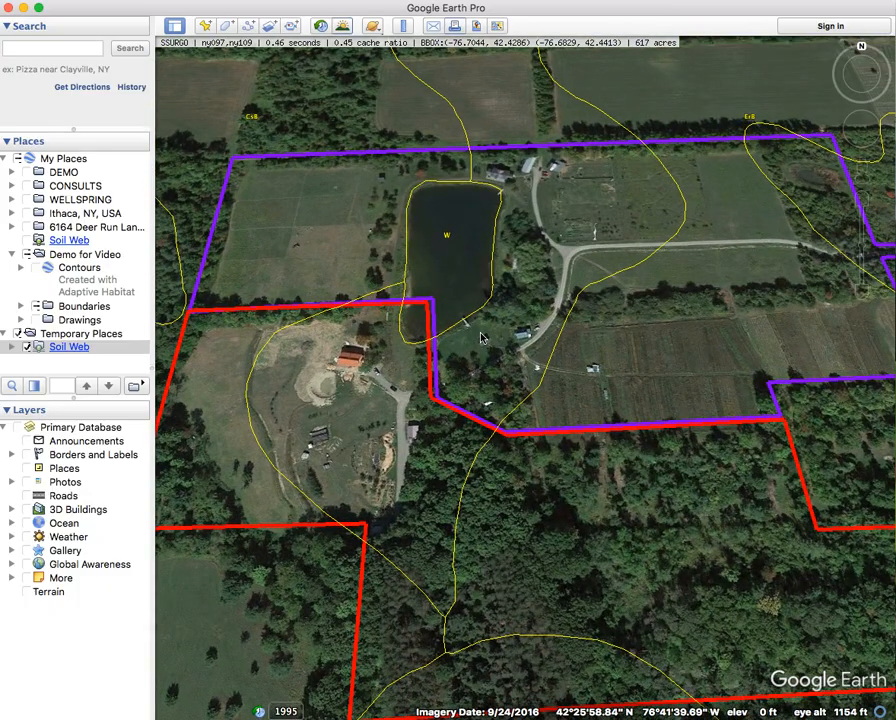
pyautogui.scroll(-10, 481, 334)
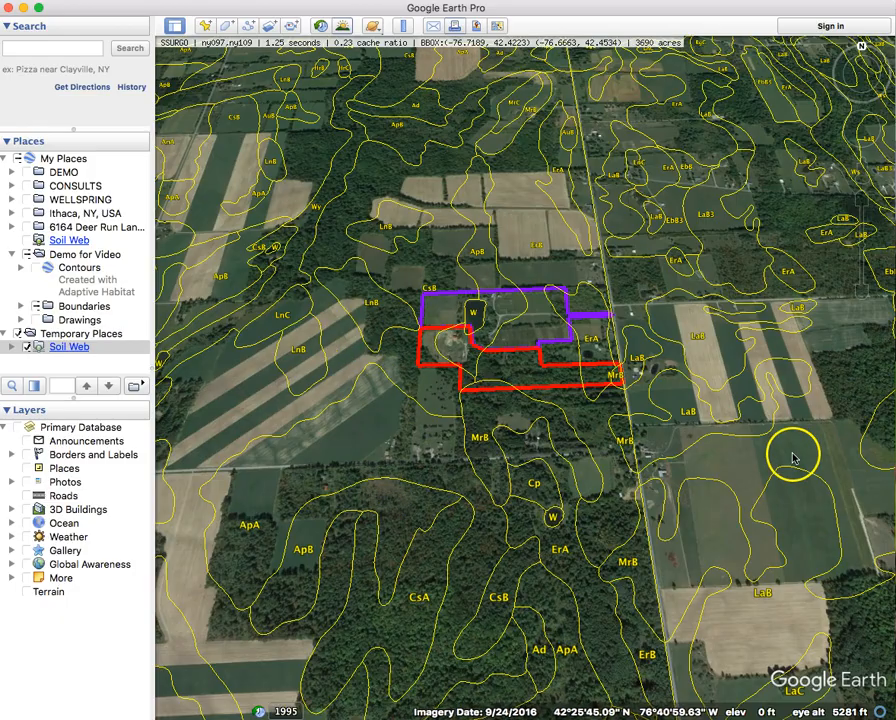
# View the full soil overlay, then drag Soil Web from Temporary Places to the top of My Places.
pyautogui.scroll(-6, 287, 376)
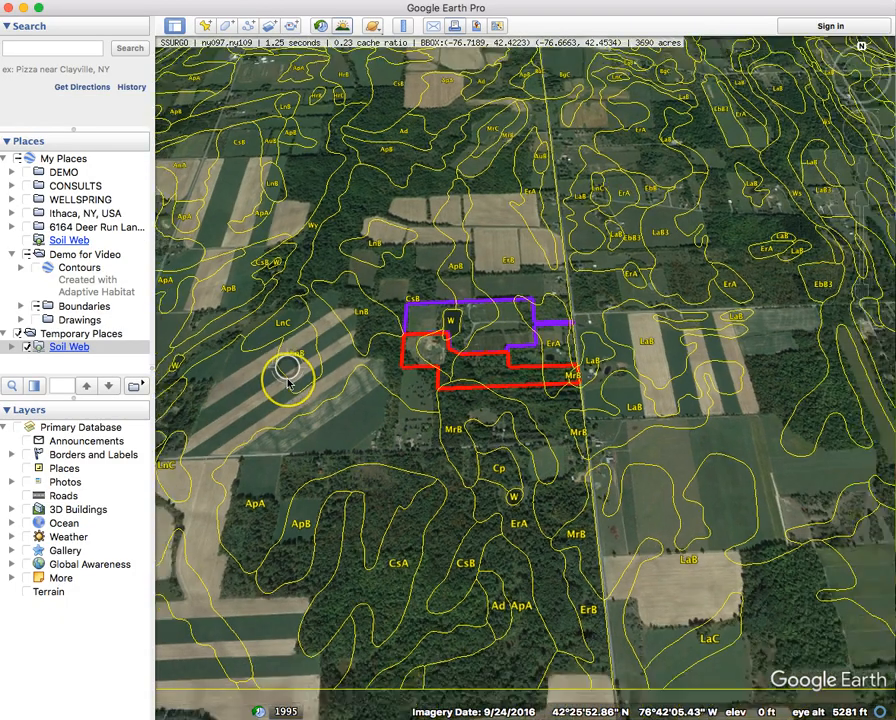
pyautogui.moveTo(289, 379); pyautogui.dragTo(393, 413)
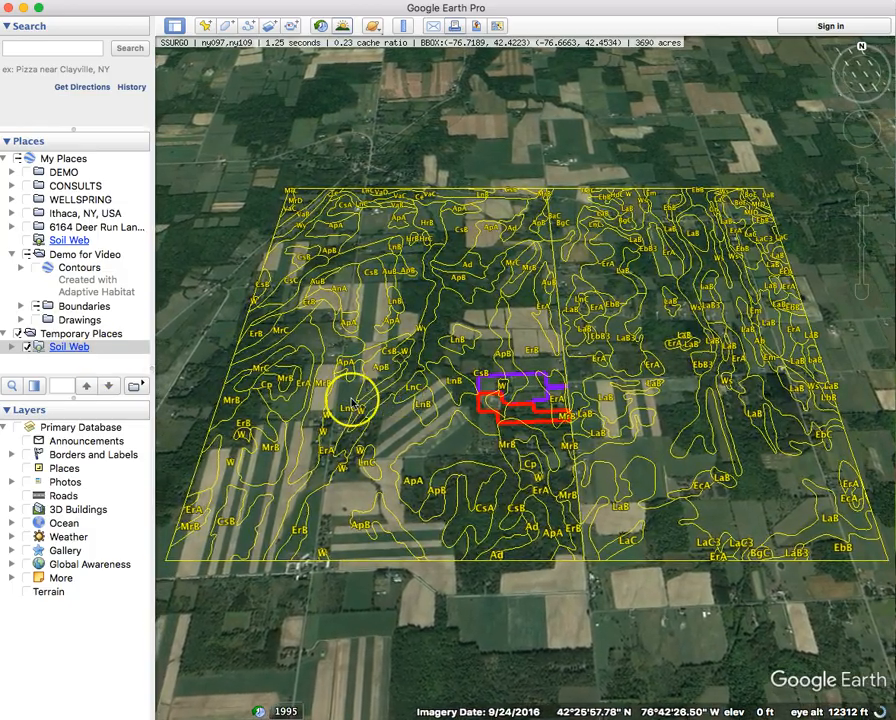
pyautogui.scroll(5, 447, 487)
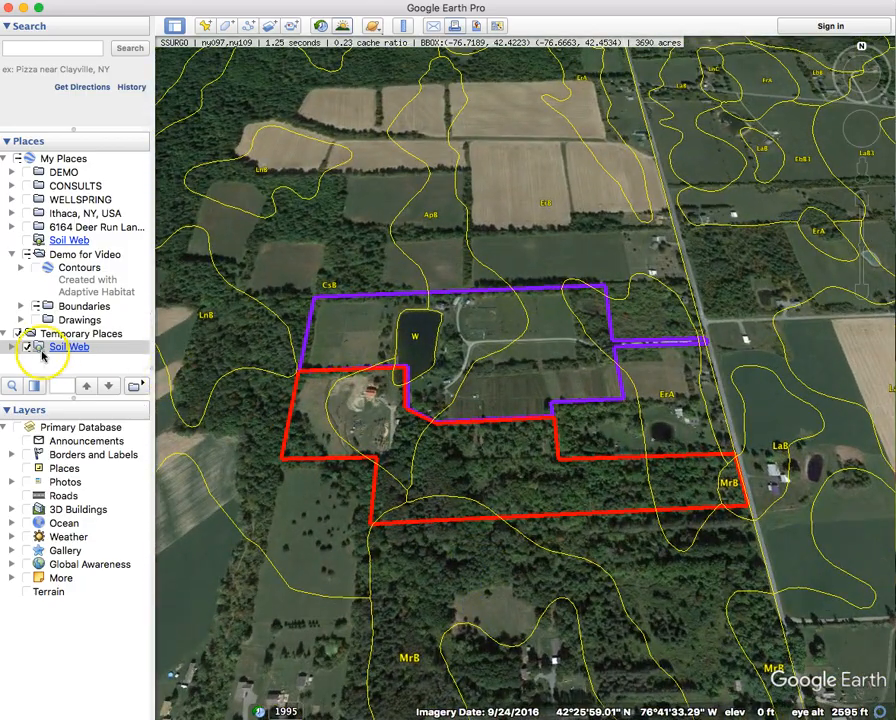
pyautogui.click(39, 348)
pyautogui.moveTo(40, 328); pyautogui.dragTo(43, 155)
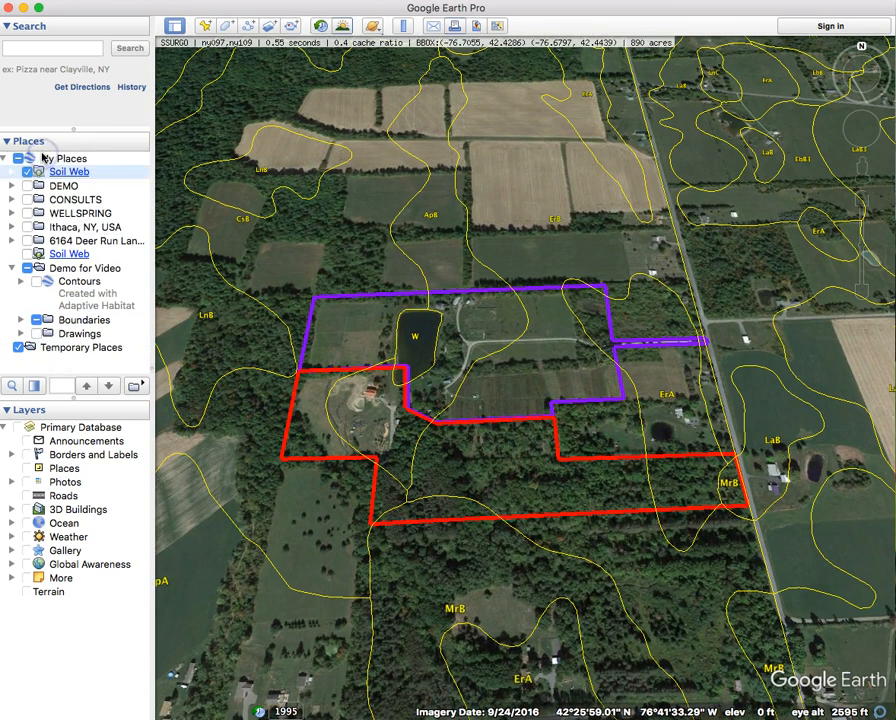
# Save My Places from the File menu.
pyautogui.click(101, 0)
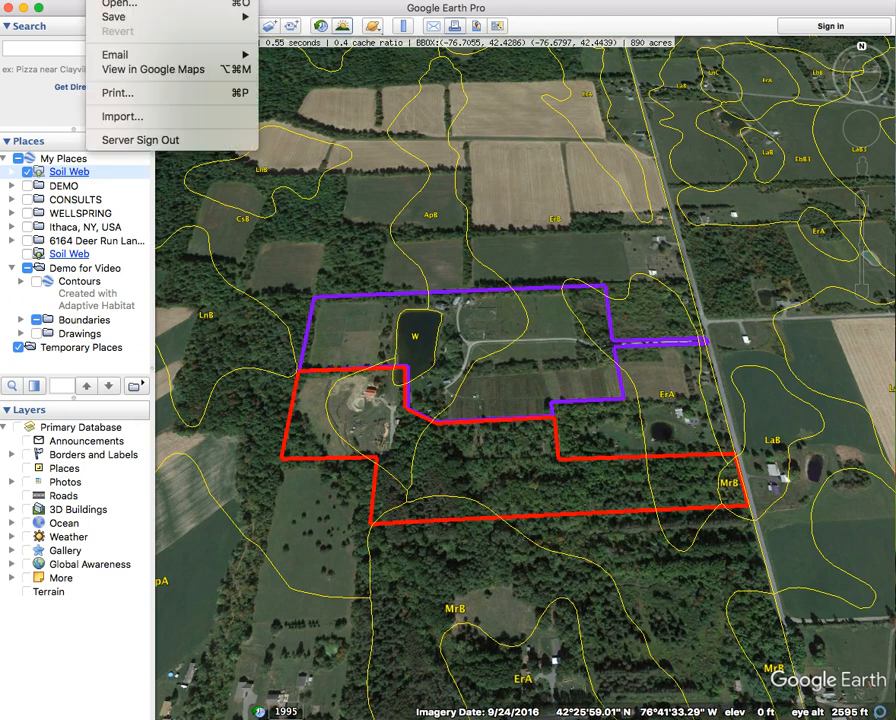
pyautogui.moveTo(150, 16)
pyautogui.click(302, 53)
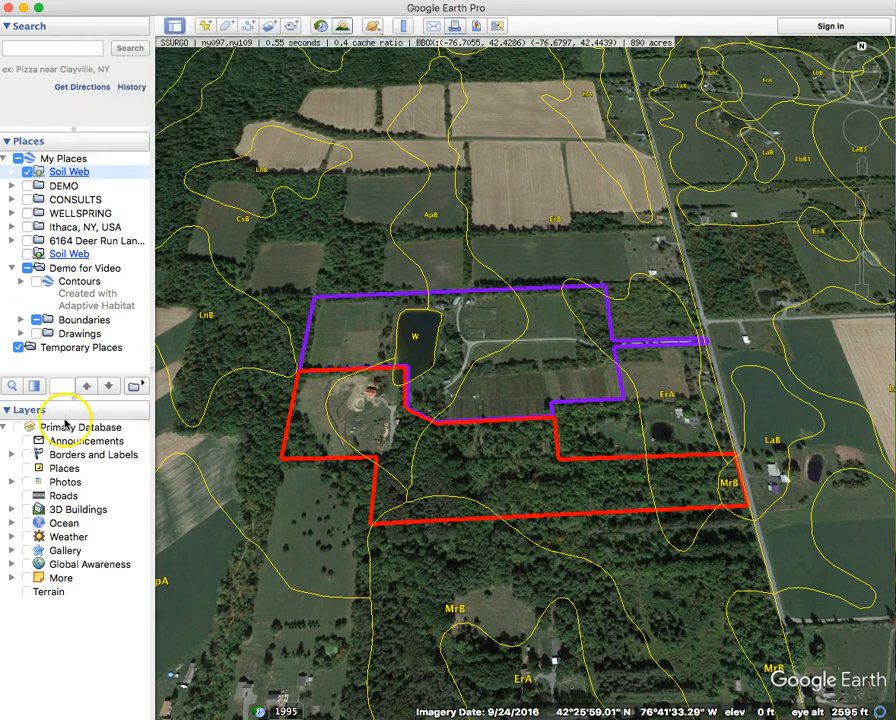
# Delete the duplicate Soil Web entry from Places.
pyautogui.rightClick(37, 254)
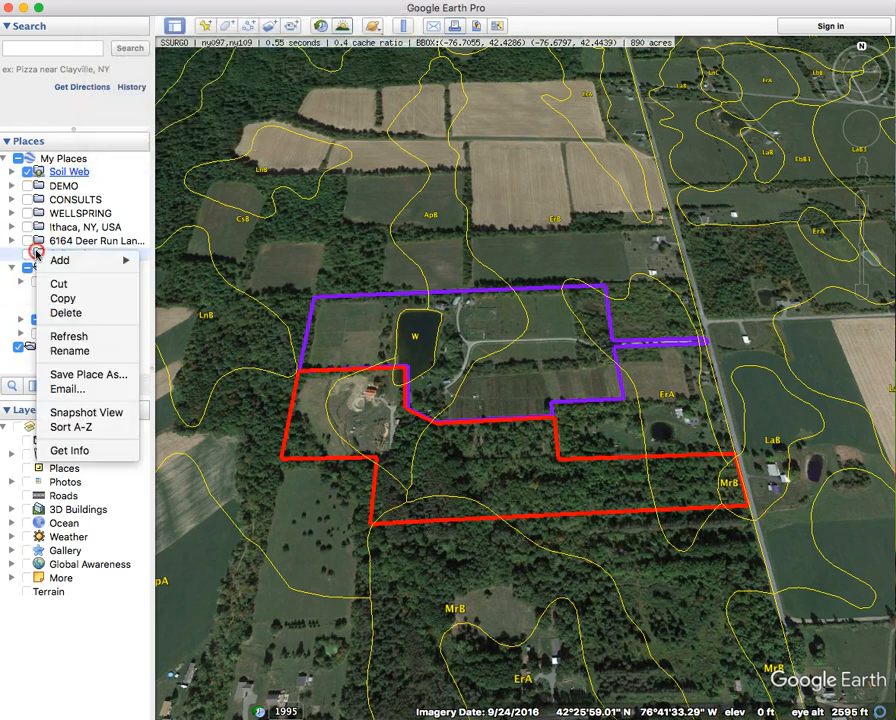
pyautogui.click(102, 316)
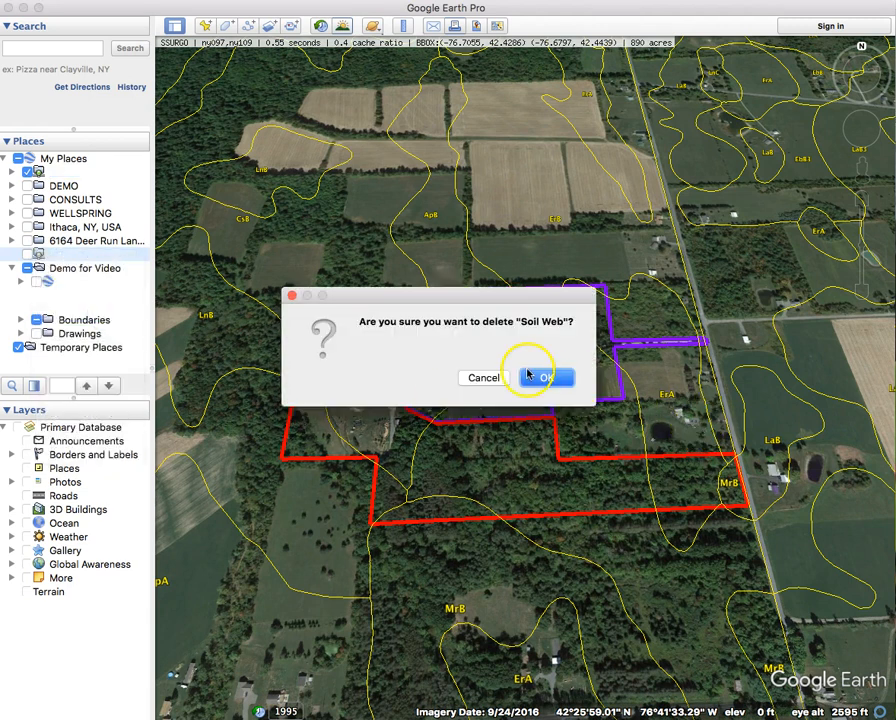
pyautogui.click(527, 374)
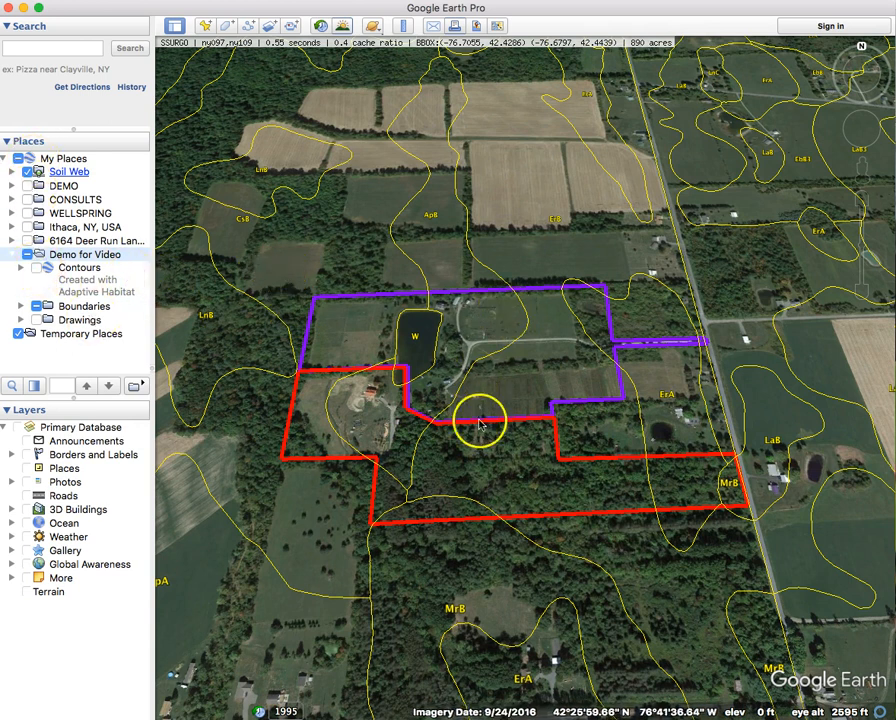
# Zoom in on the western red parcel and turn the Contours layer on.
pyautogui.scroll(3, 433, 400)
pyautogui.moveTo(559, 371); pyautogui.dragTo(565, 370)
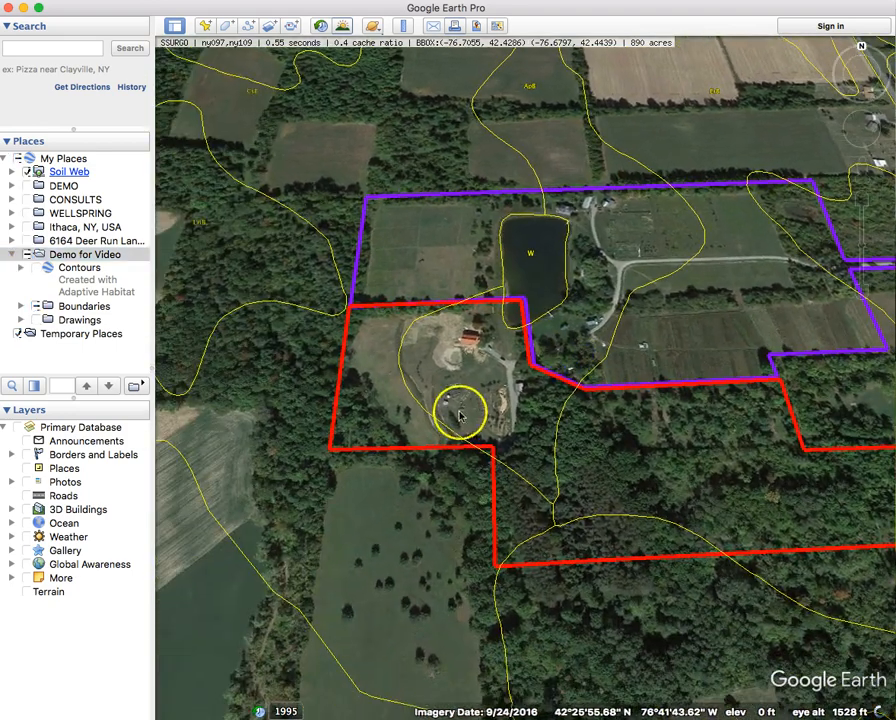
pyautogui.scroll(4, 444, 407)
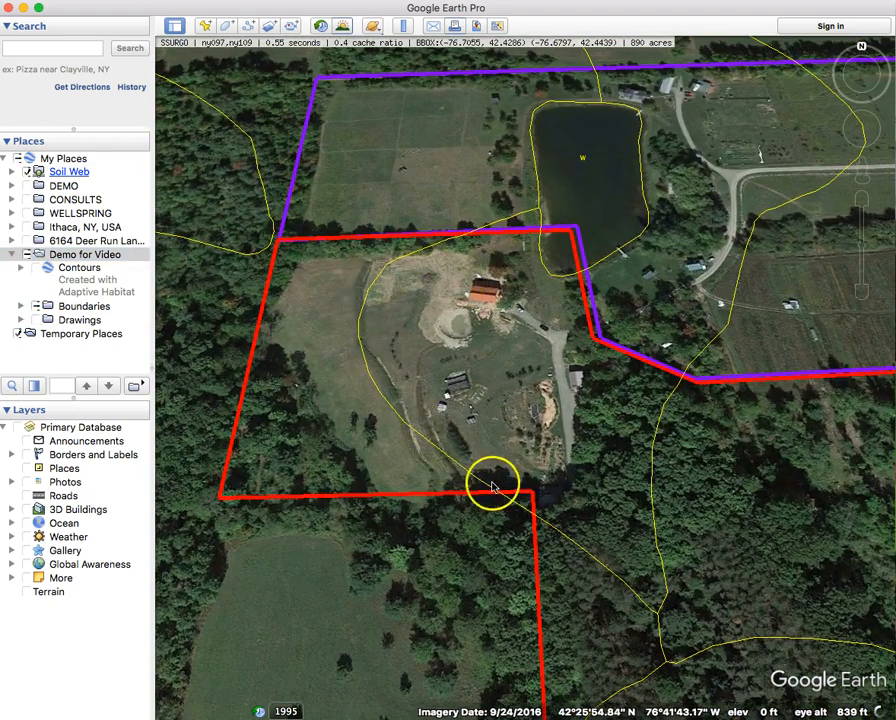
pyautogui.click(36, 268)
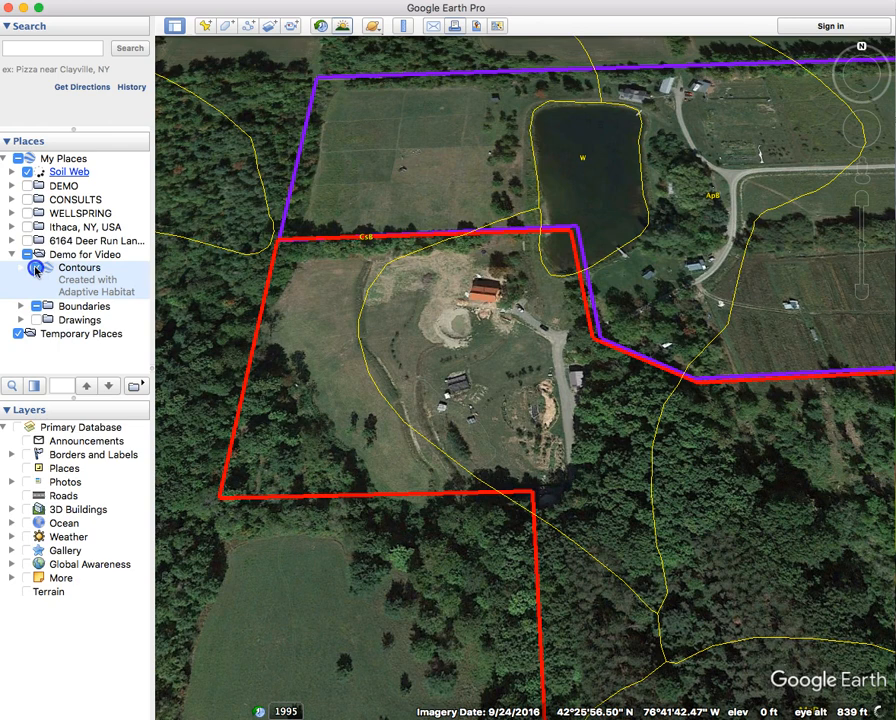
pyautogui.scroll(3, 378, 445)
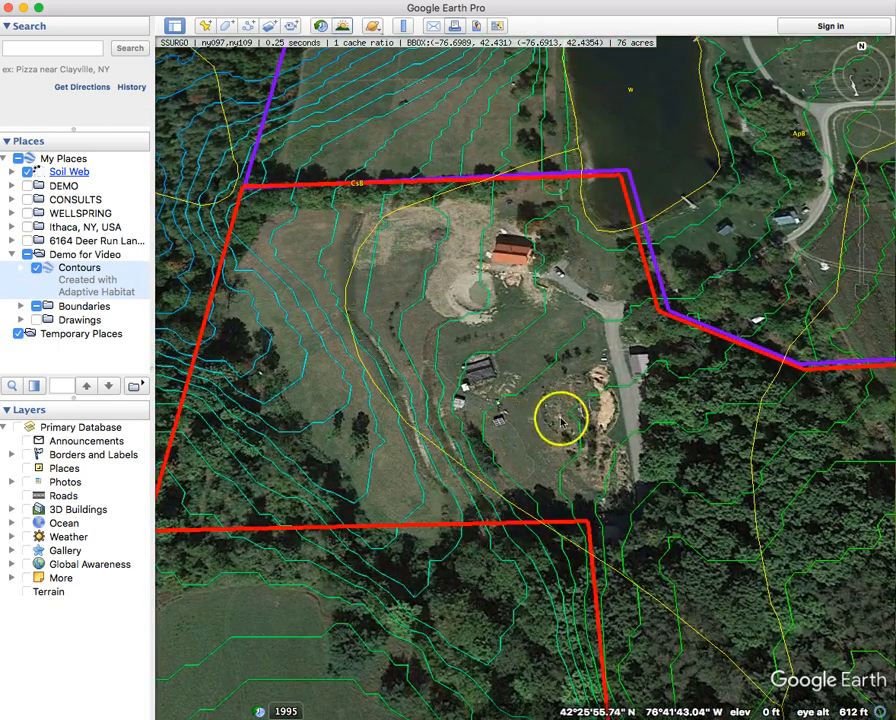
# Turn off Contours and Soil Web so only the property boundaries show.
pyautogui.click(36, 268)
pyautogui.click(27, 172)
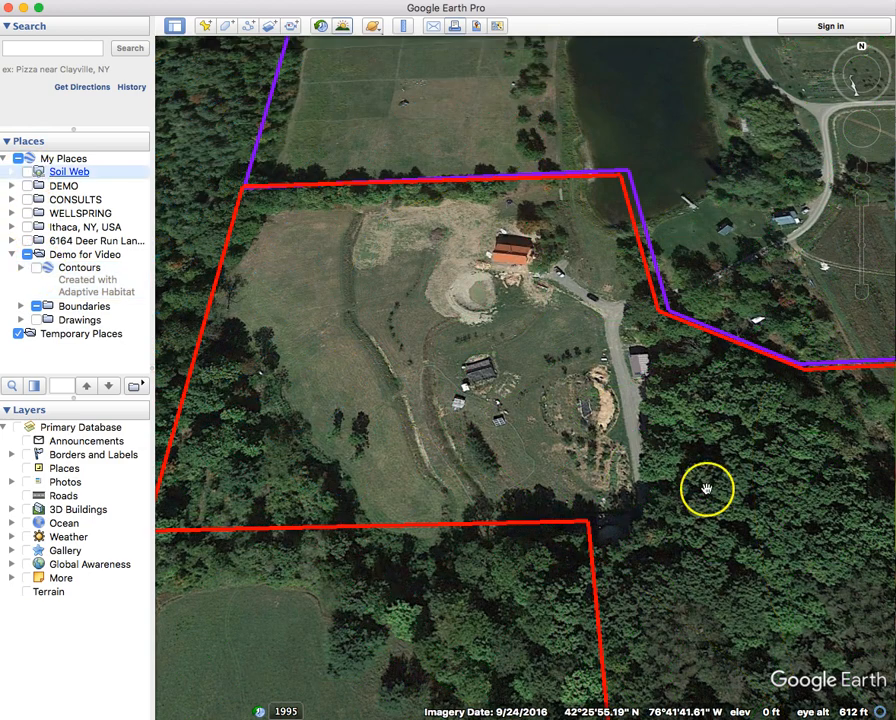
pyautogui.scroll(-3, 707, 488)
pyautogui.moveTo(708, 488); pyautogui.dragTo(314, 390)
# Zoom out to about 79 mi eye altitude over the Finger Lakes region.
pyautogui.scroll(-3, 486, 433)
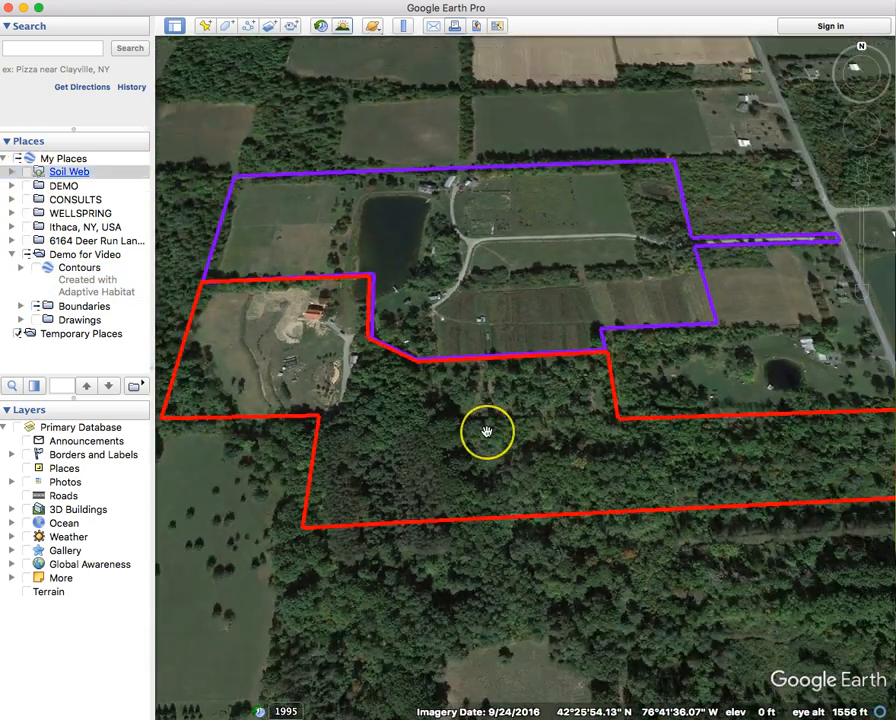
pyautogui.scroll(-2, 486, 433)
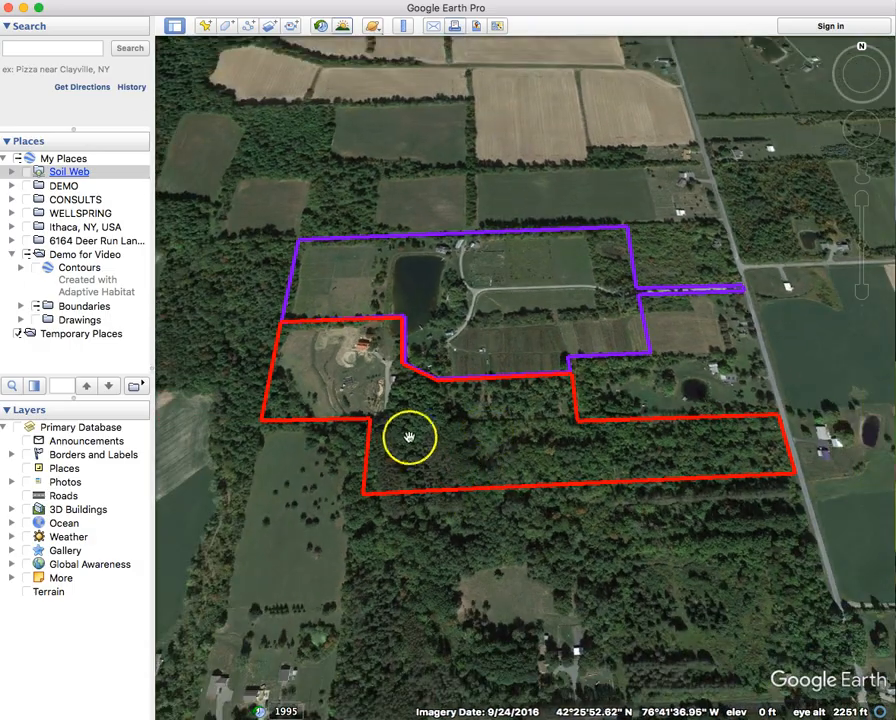
pyautogui.scroll(-5, 404, 433)
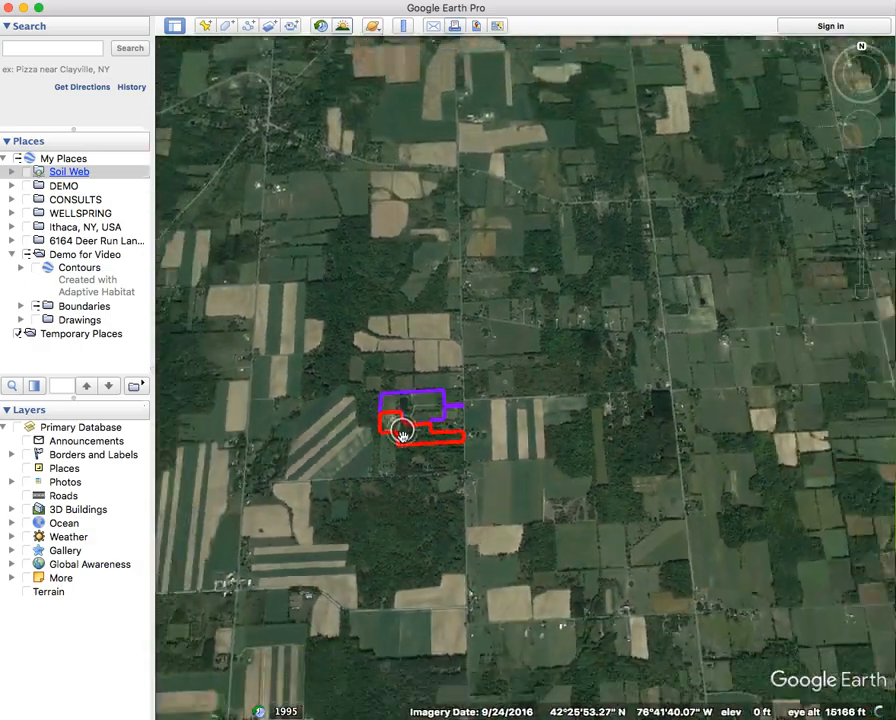
pyautogui.scroll(-6, 400, 432)
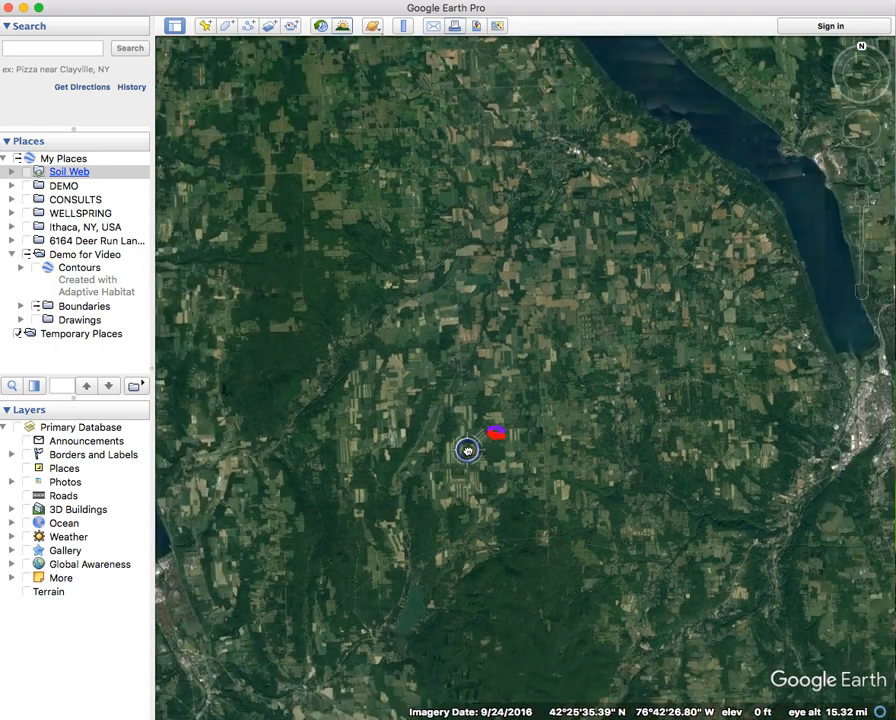
pyautogui.scroll(-6, 467, 450)
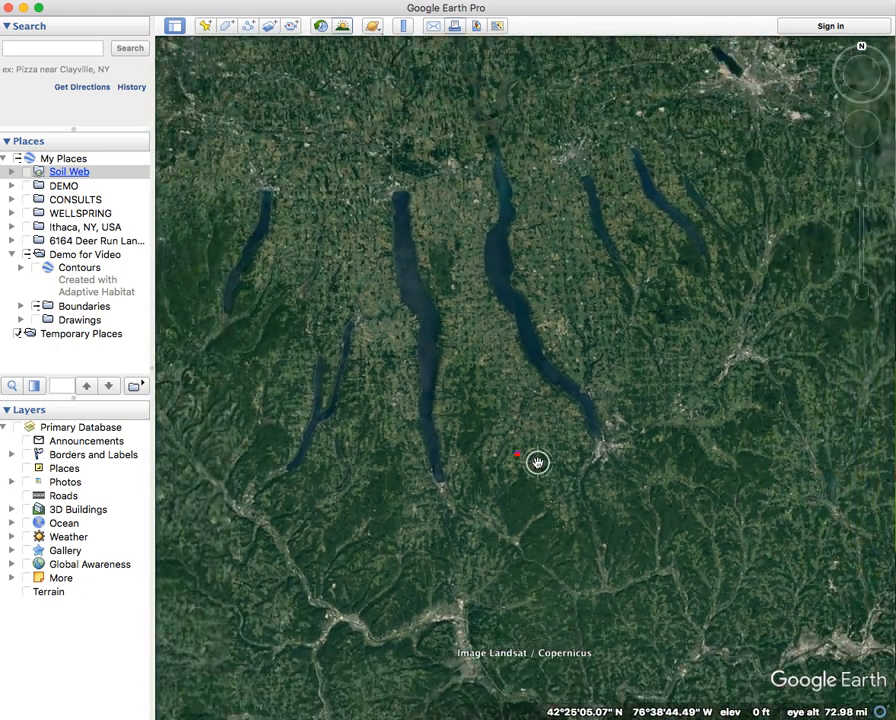
pyautogui.scroll(-1, 537, 462)
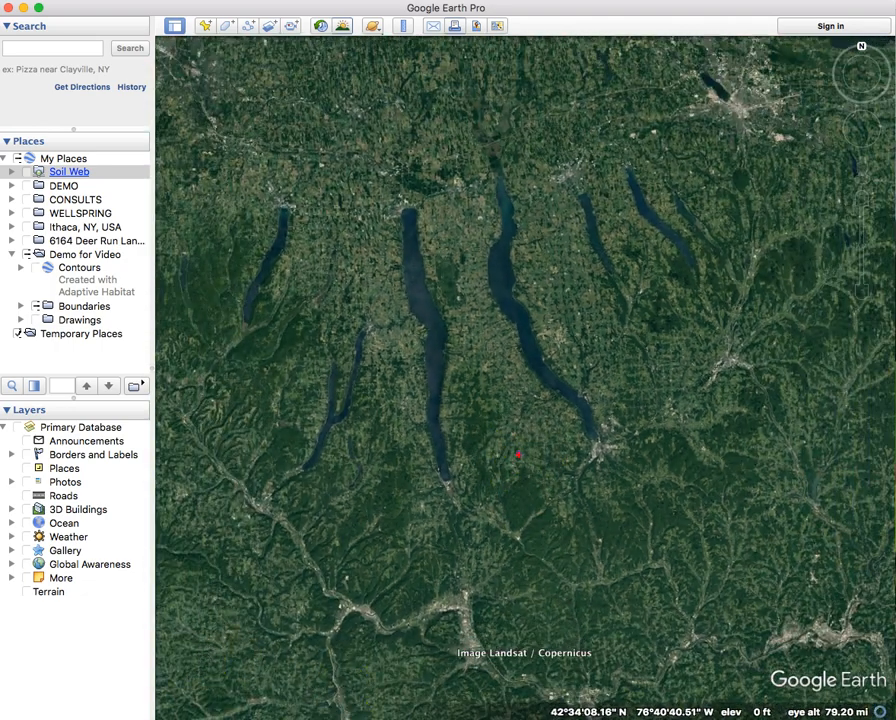
pyautogui.press('super+Tab')
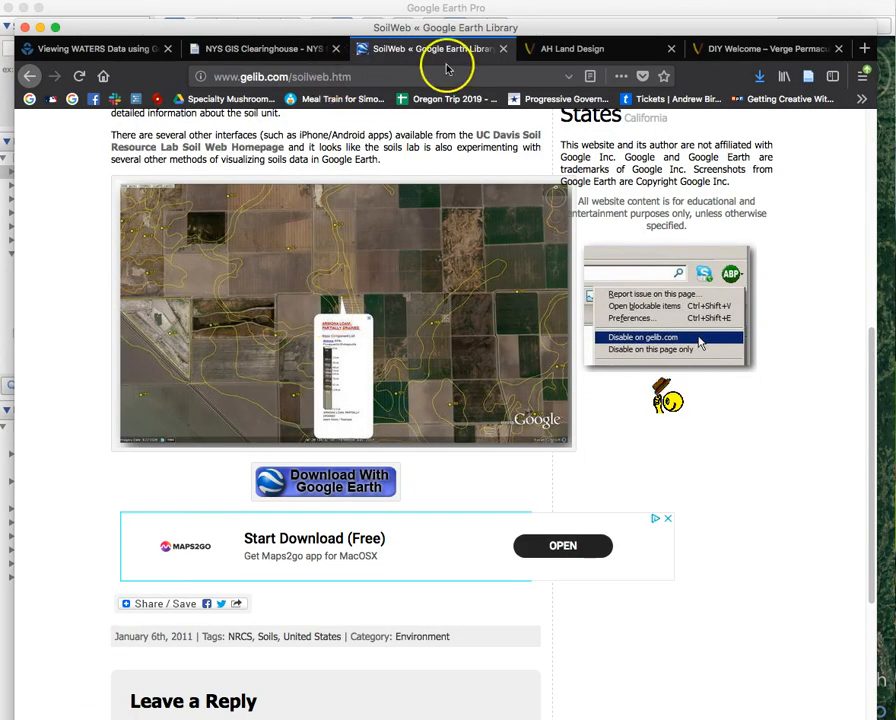
# Download WATERSKMZ Tool v1.9.kmz from the EPA WATERS page to the Desktop, replacing the existing copy.
pyautogui.click(100, 48)
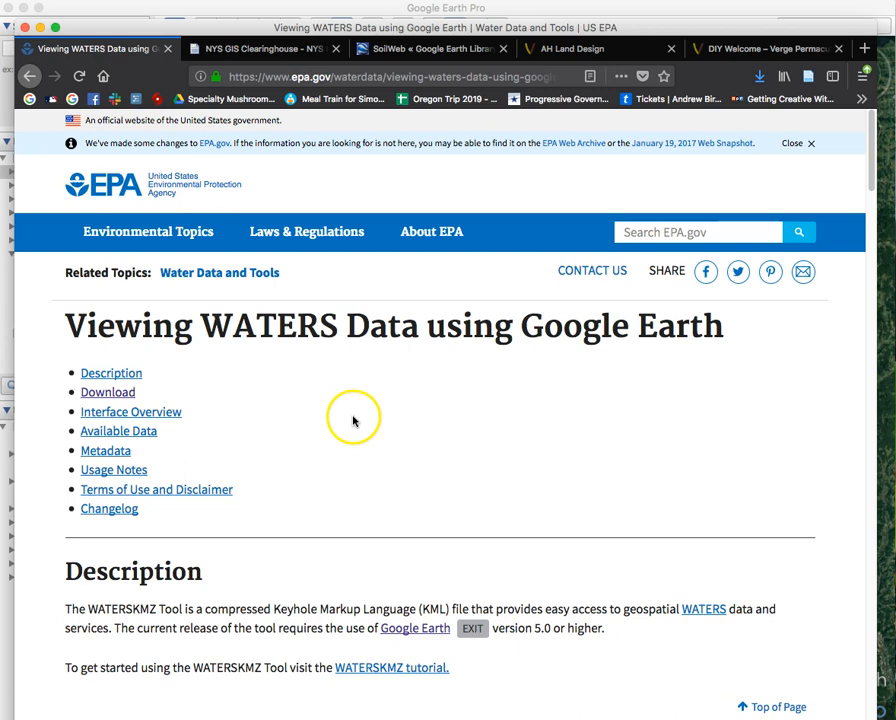
pyautogui.click(96, 396)
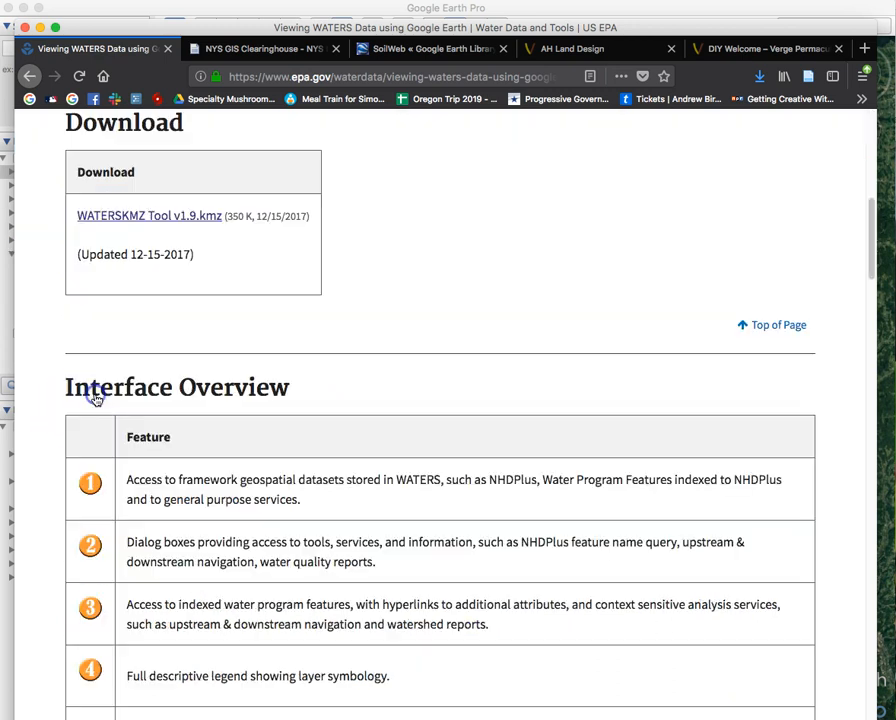
pyautogui.click(158, 216)
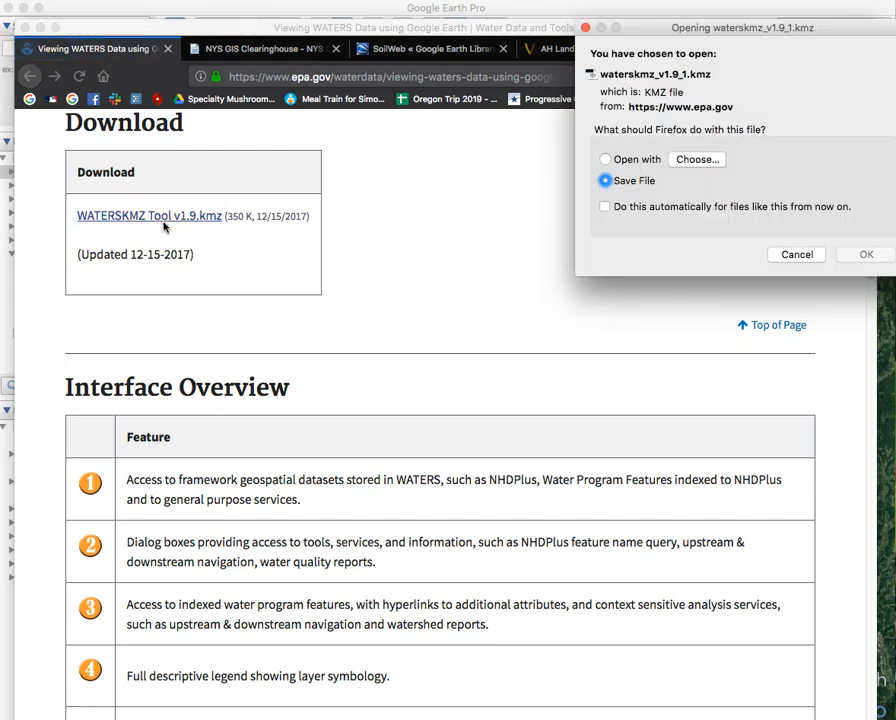
pyautogui.click(858, 256)
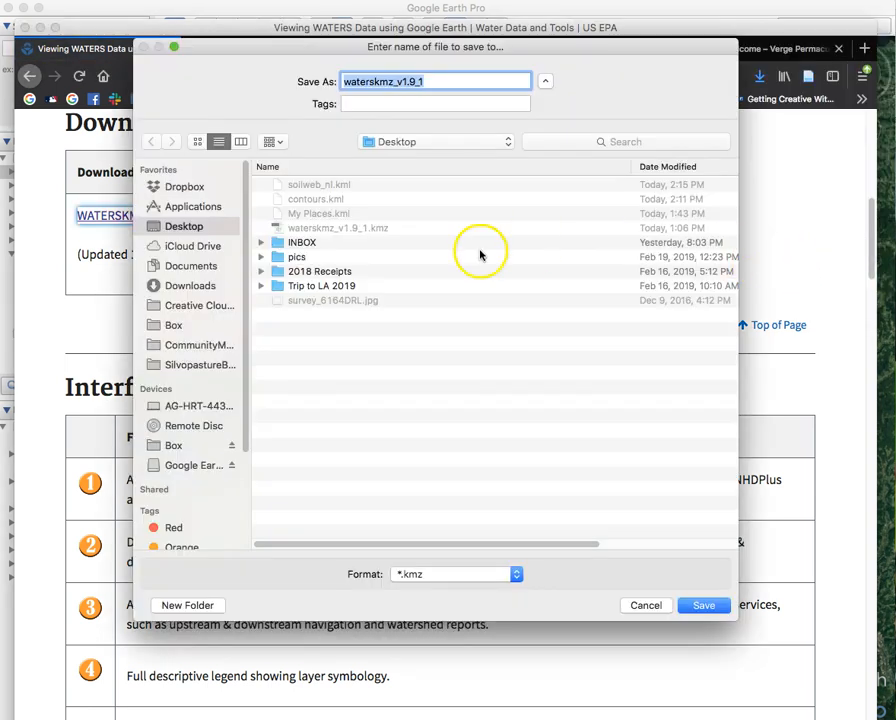
pyautogui.click(700, 606)
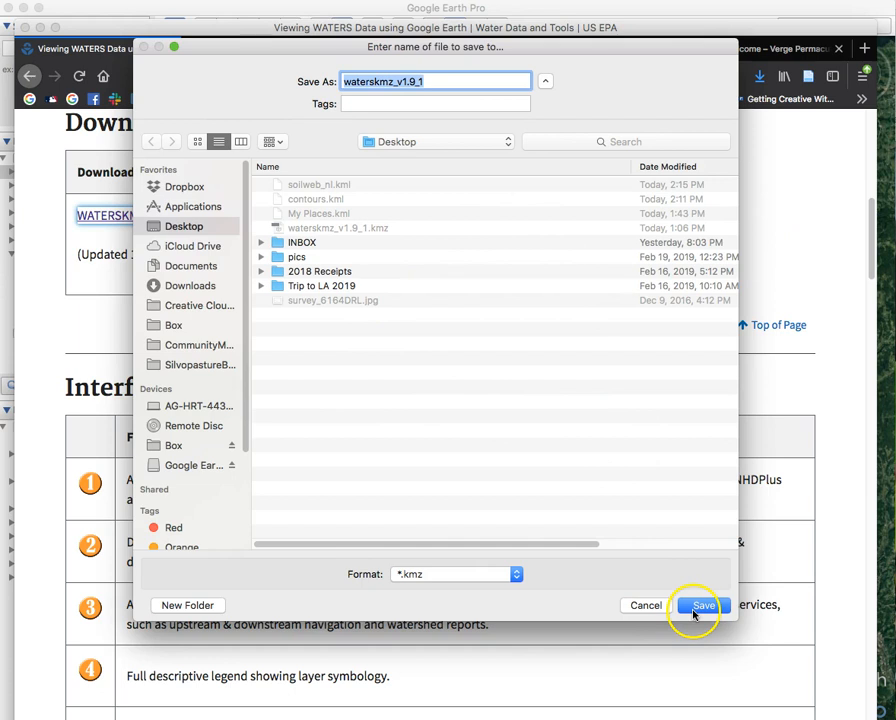
pyautogui.click(575, 146)
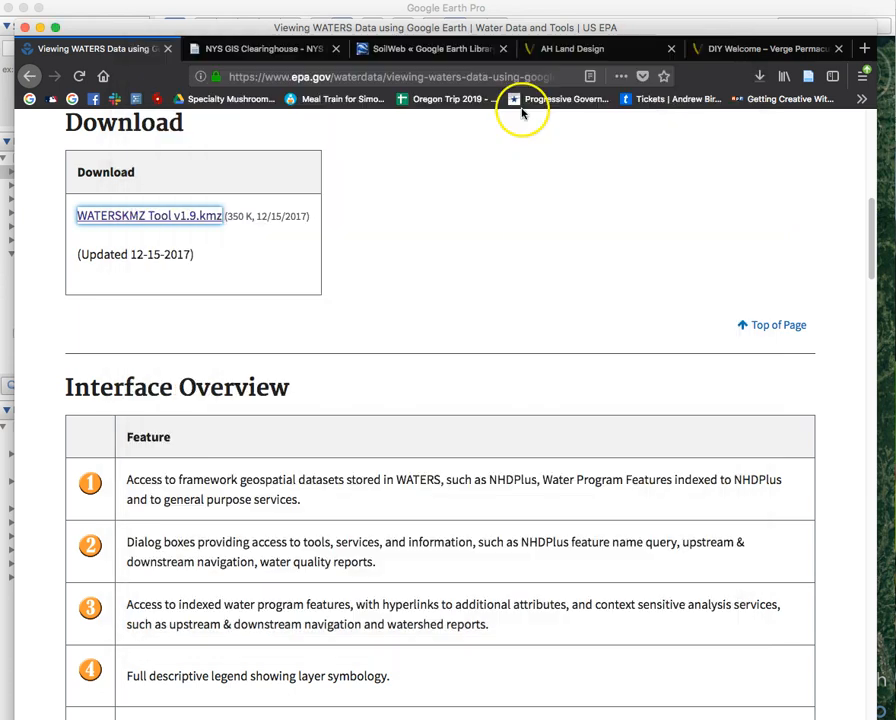
# Switch to Google Earth Pro and start opening a saved file from the File menu.
pyautogui.click(460, 8)
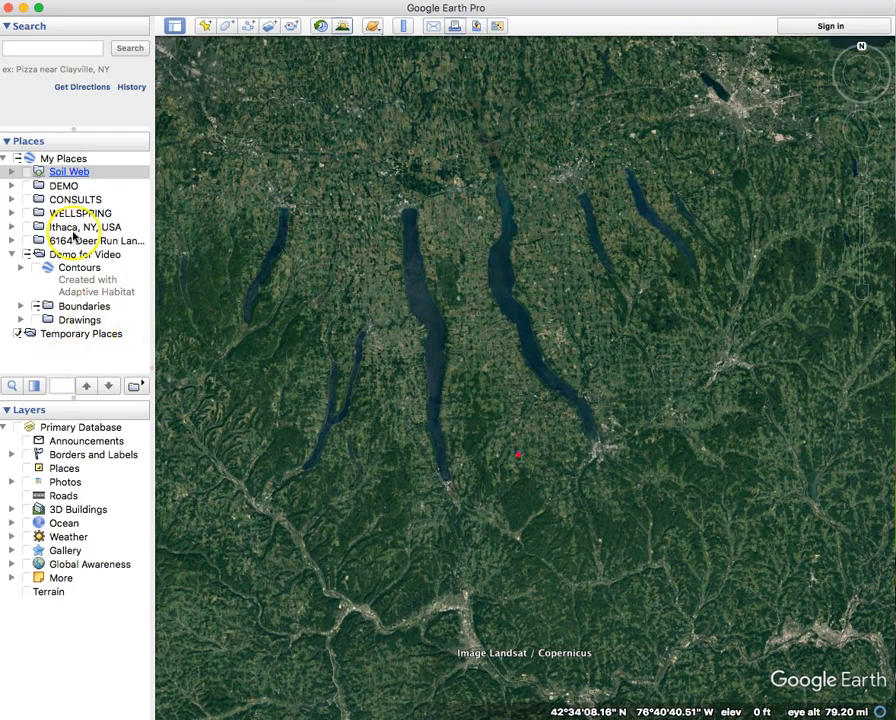
pyautogui.click(100, 0)
pyautogui.click(105, 4)
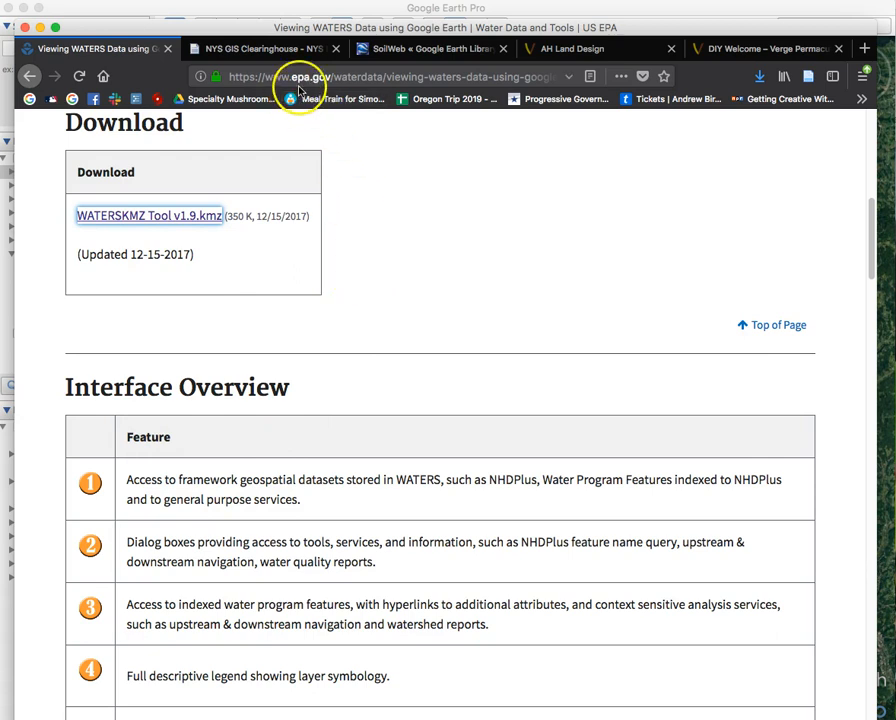
# Scroll the EPA WATERS page back to the top and select its full web address.
pyautogui.scroll(5, 418, 220)
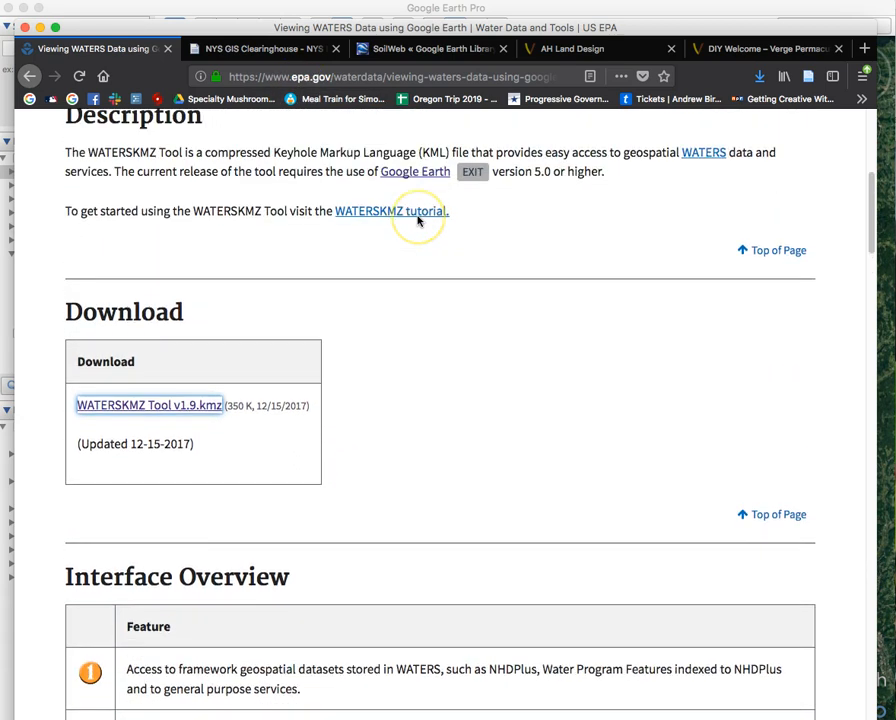
pyautogui.scroll(2, 418, 220)
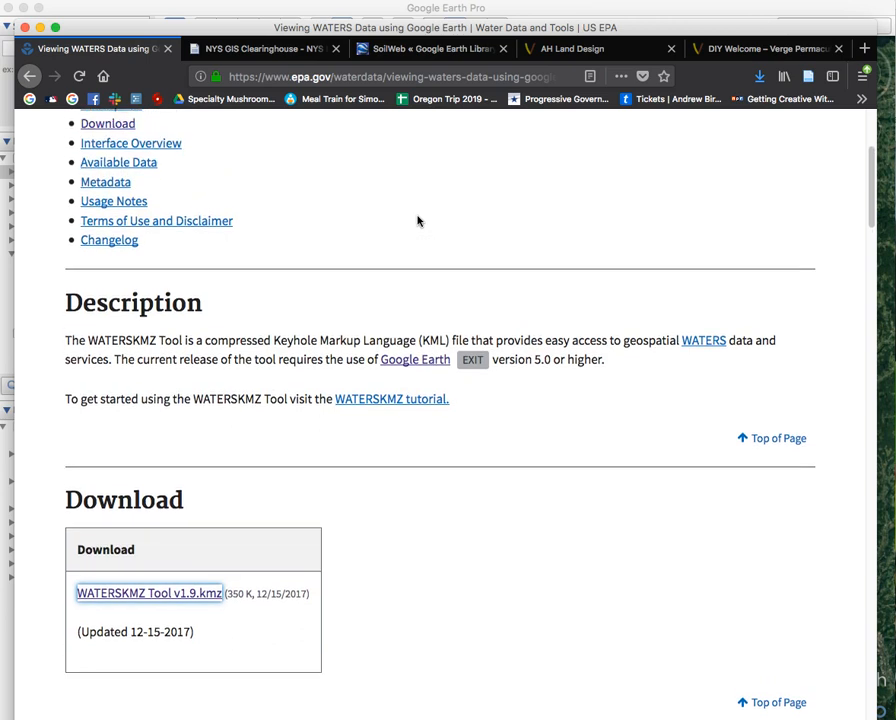
pyautogui.scroll(5, 284, 358)
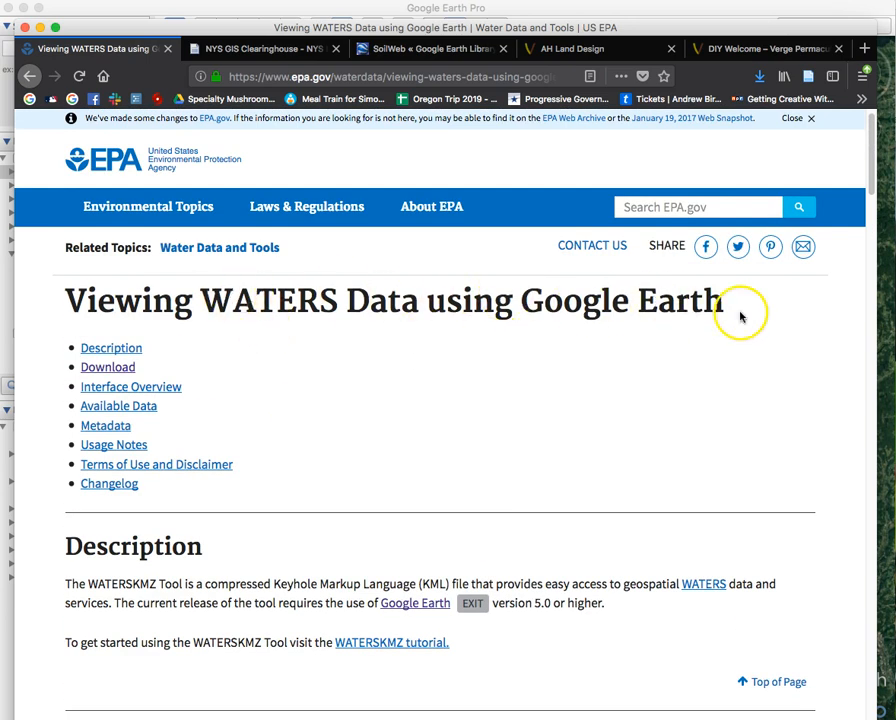
pyautogui.moveTo(247, 75); pyautogui.dragTo(572, 92)
pyautogui.click(534, 78)
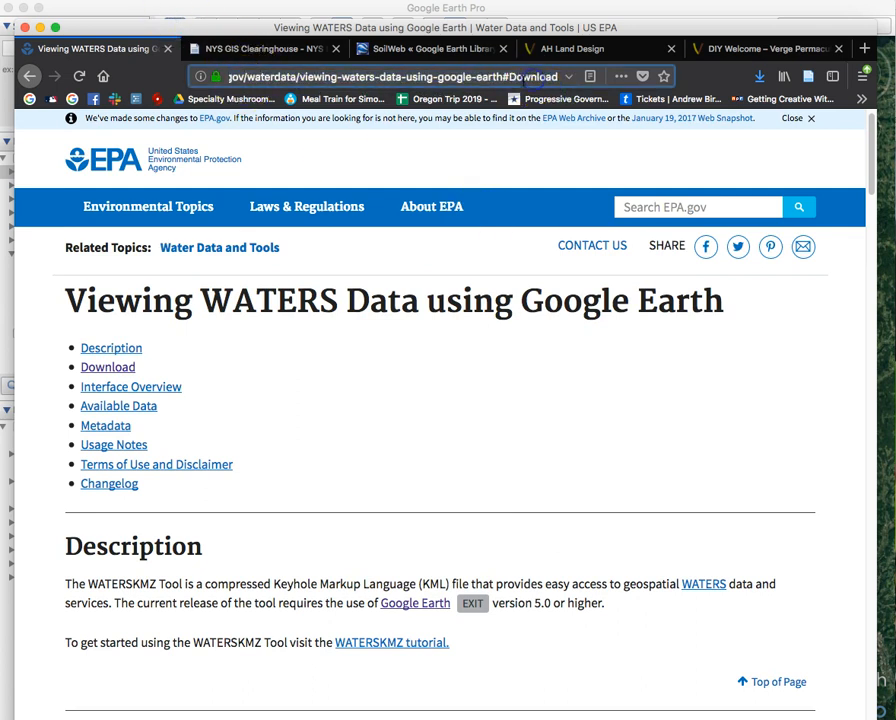
pyautogui.moveTo(557, 77); pyautogui.dragTo(280, 65)
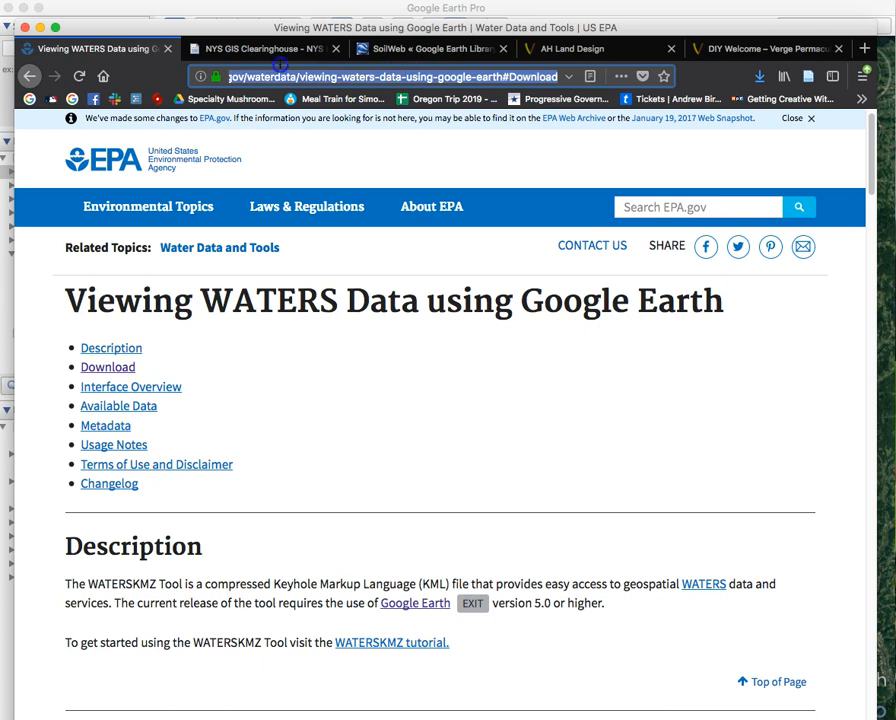
pyautogui.moveTo(226, 68); pyautogui.dragTo(208, 66)
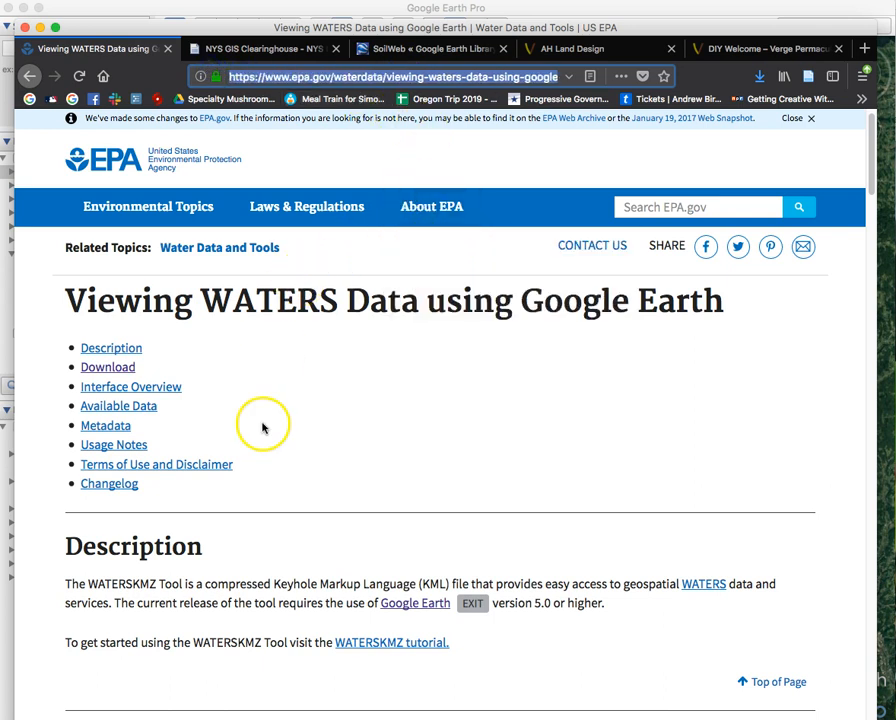
pyautogui.click(452, 10)
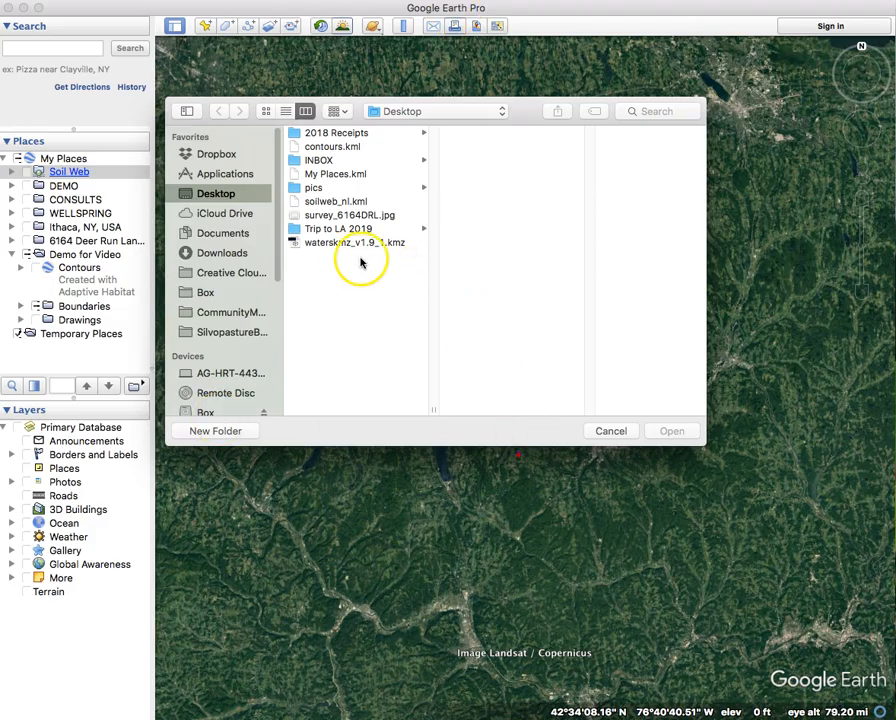
# Open waterskmz_v1.9_1.kmz from the Desktop and zoom back in on the New York property outlines.
pyautogui.doubleClick(345, 243)
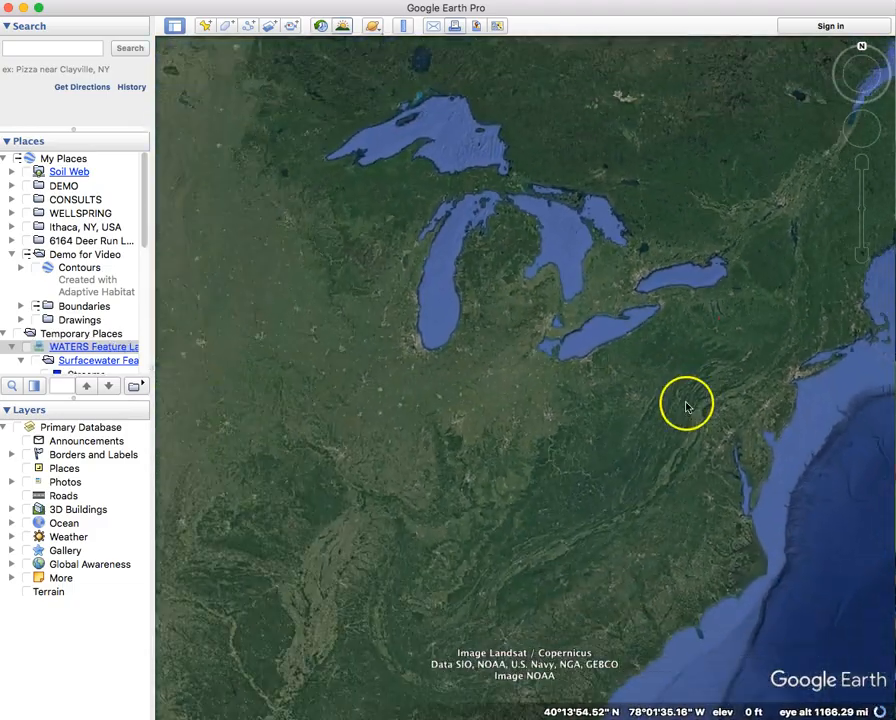
pyautogui.moveTo(684, 404); pyautogui.dragTo(559, 384)
pyautogui.scroll(10, 600, 303)
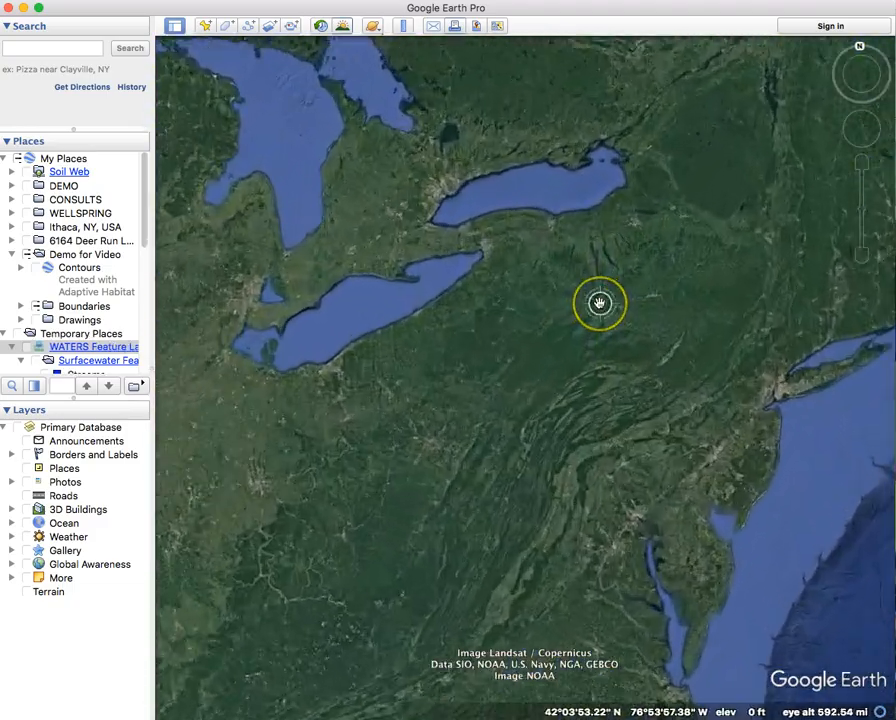
pyautogui.scroll(10, 600, 303)
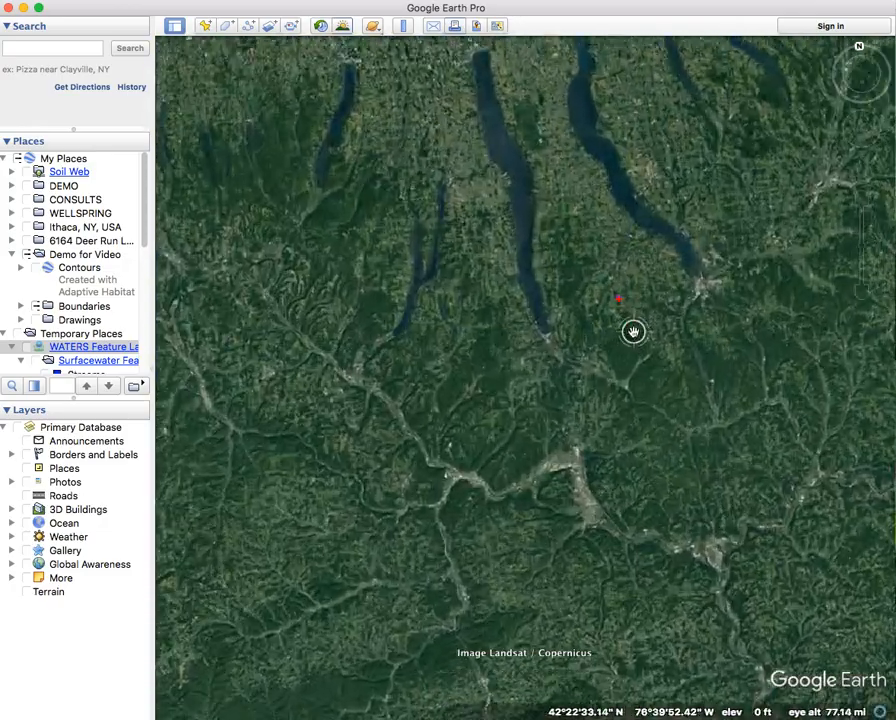
pyautogui.scroll(6, 634, 332)
pyautogui.moveTo(632, 338); pyautogui.dragTo(601, 452)
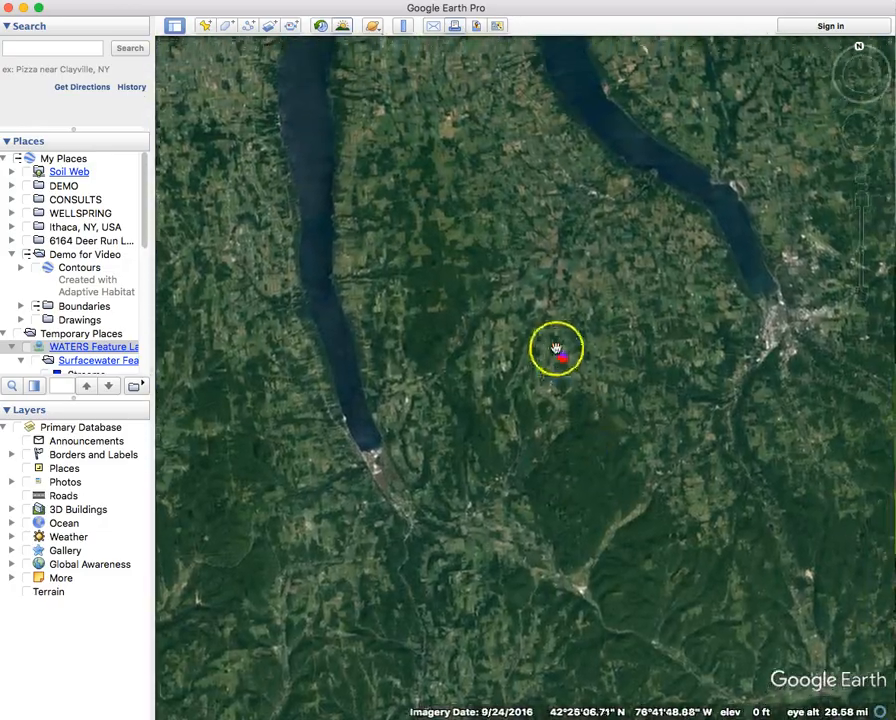
pyautogui.scroll(4, 556, 348)
pyautogui.scroll(5, 556, 348)
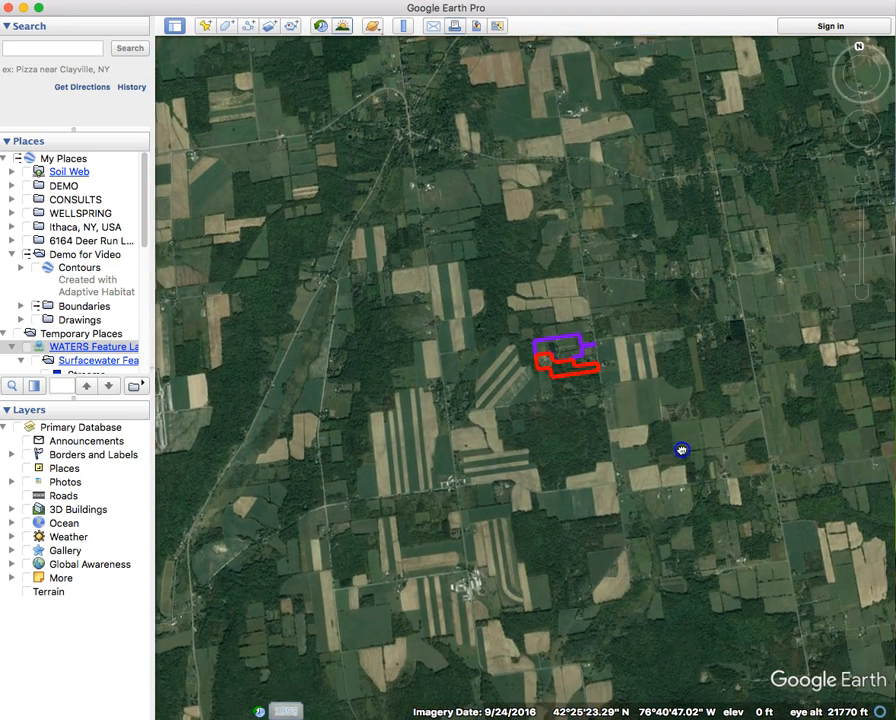
pyautogui.moveTo(147, 222); pyautogui.dragTo(144, 296)
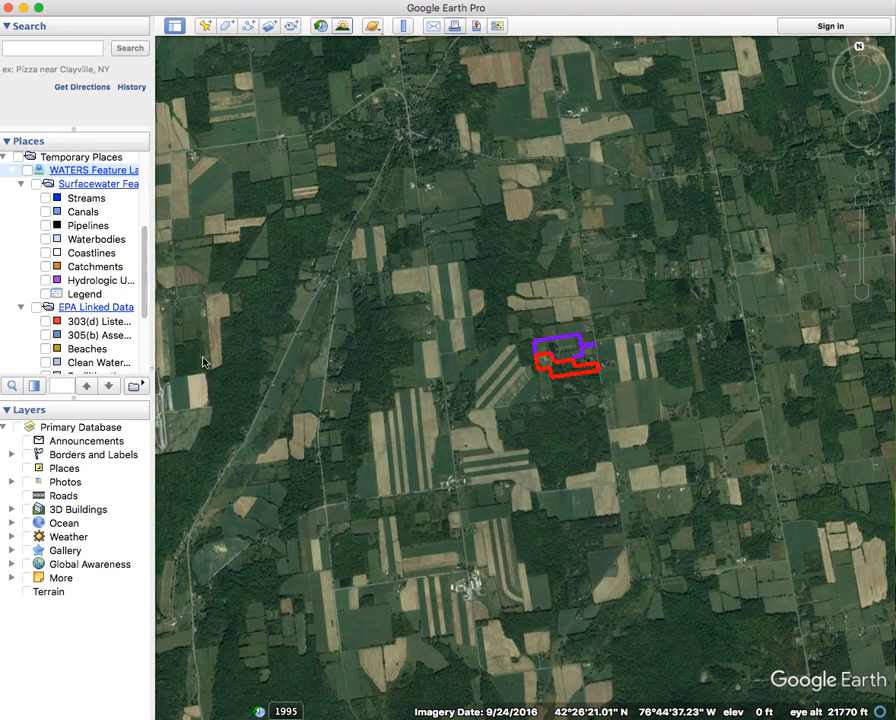
# Turn on the Streams, Pipelines, Waterbodies and Catchments layers, inspecting one light-blue waterbody along the way.
pyautogui.click(45, 200)
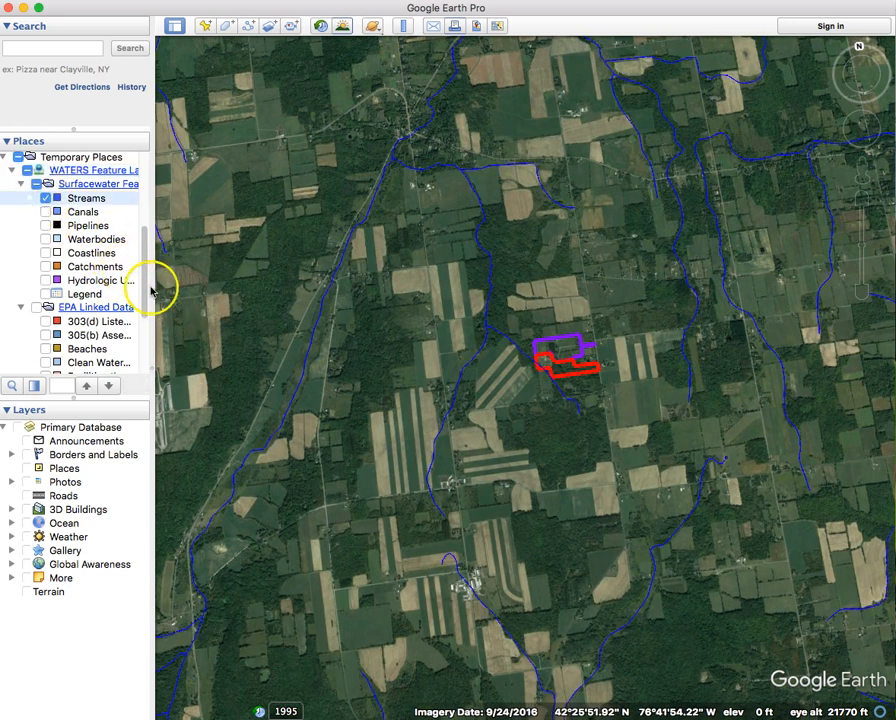
pyautogui.click(45, 226)
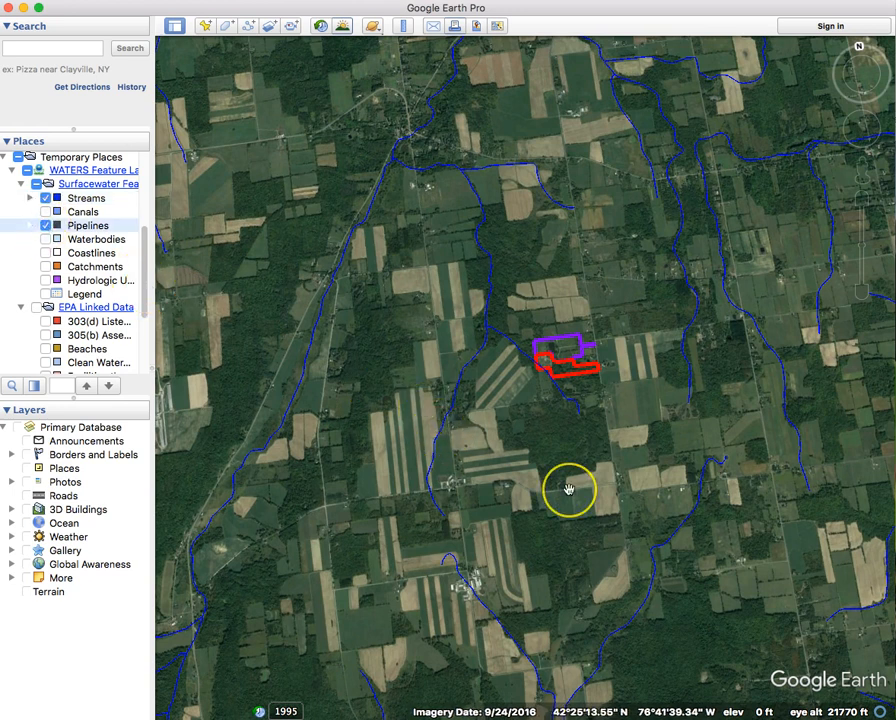
pyautogui.scroll(-2, 570, 488)
pyautogui.moveTo(570, 488); pyautogui.dragTo(520, 486)
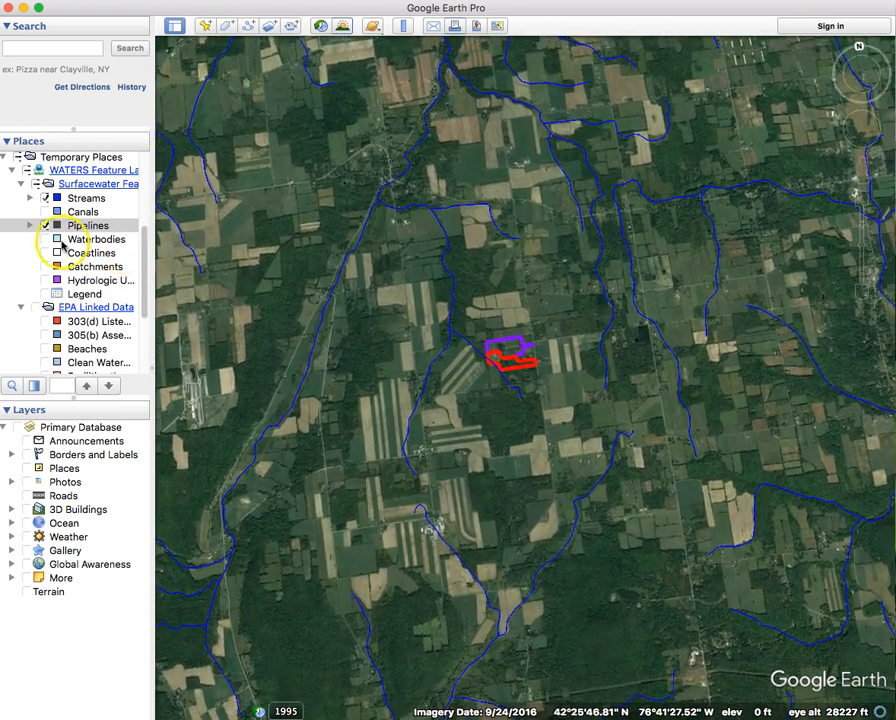
pyautogui.click(45, 239)
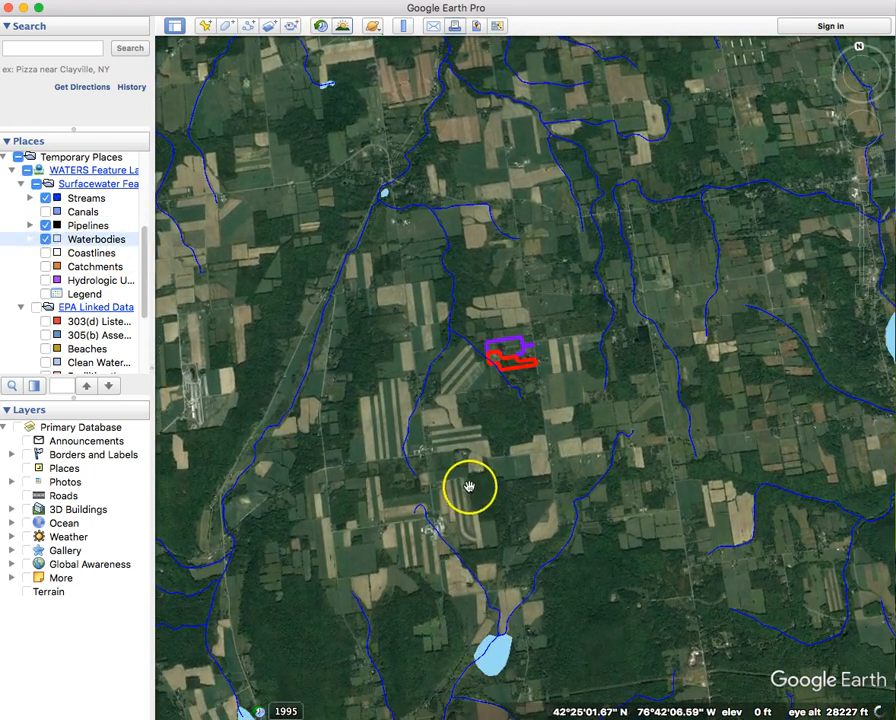
pyautogui.click(494, 664)
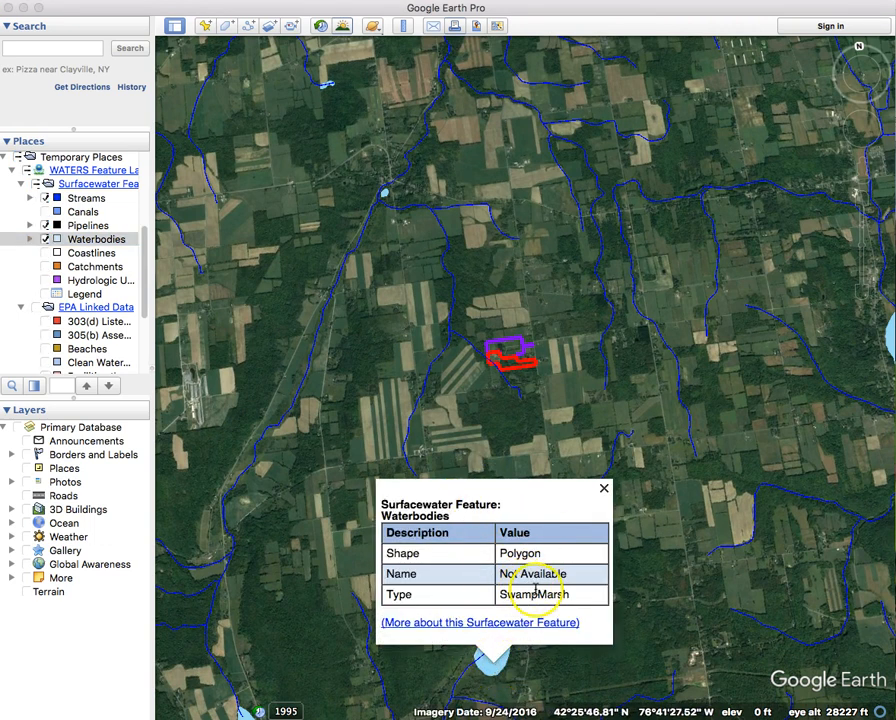
pyautogui.click(604, 489)
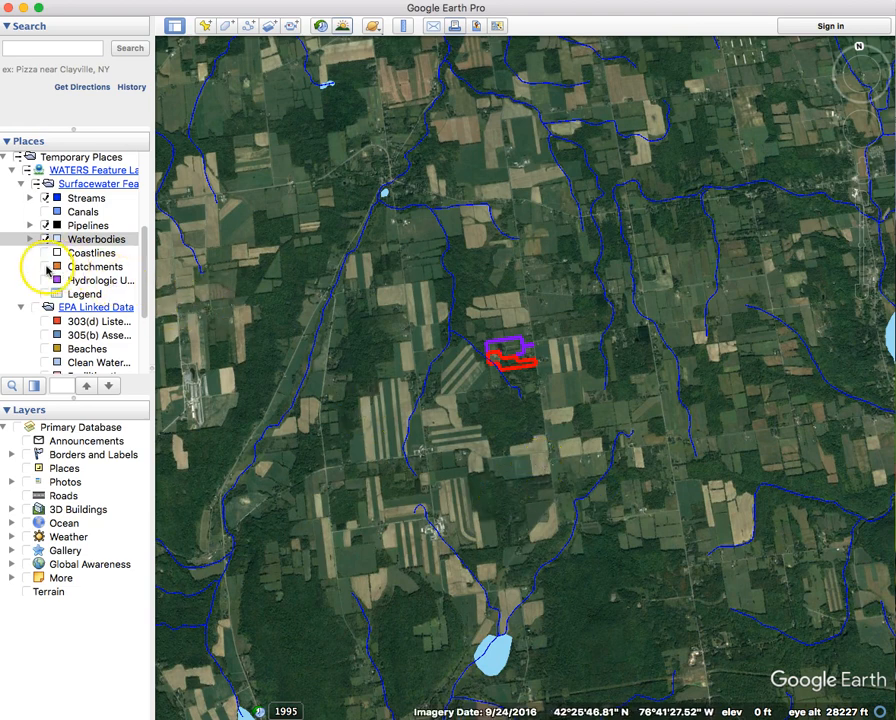
pyautogui.click(45, 267)
pyautogui.doubleClick(536, 412)
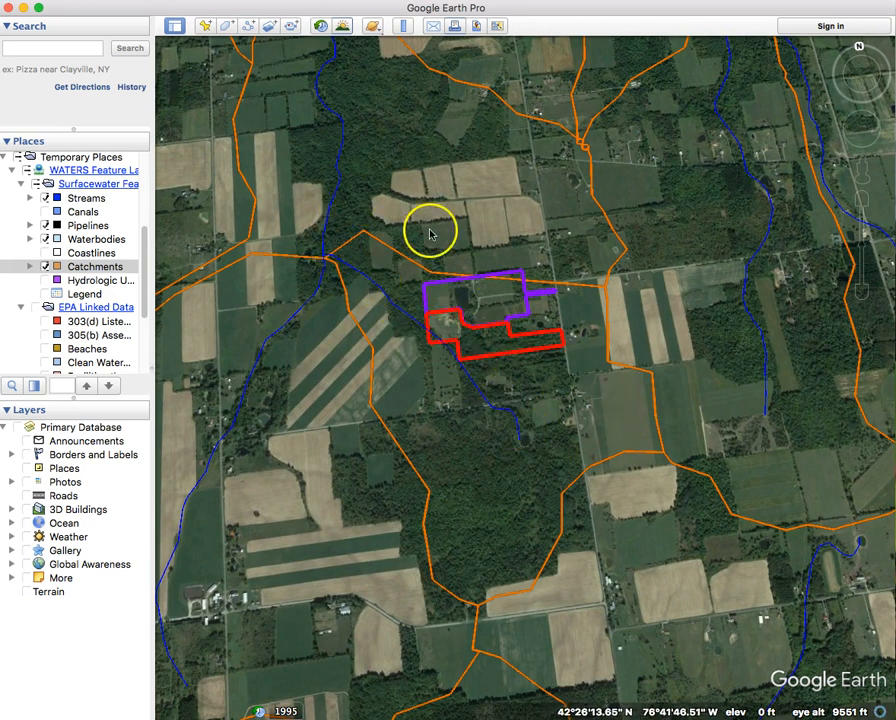
# Show Hydrologic Units boundaries and zoom to about 10,500 ft over the red property polygon.
pyautogui.click(46, 280)
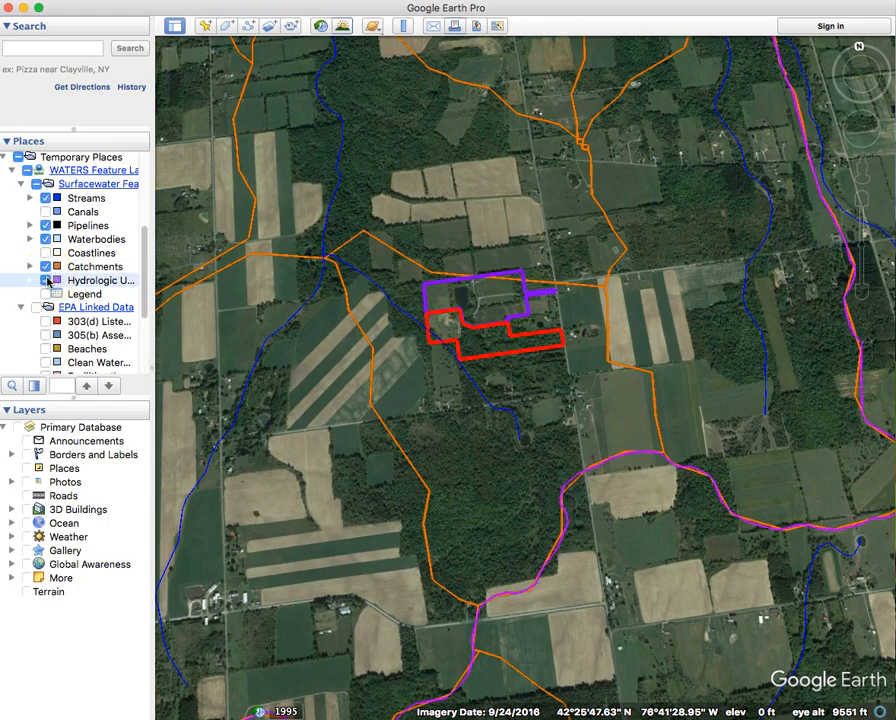
pyautogui.scroll(-5, 440, 328)
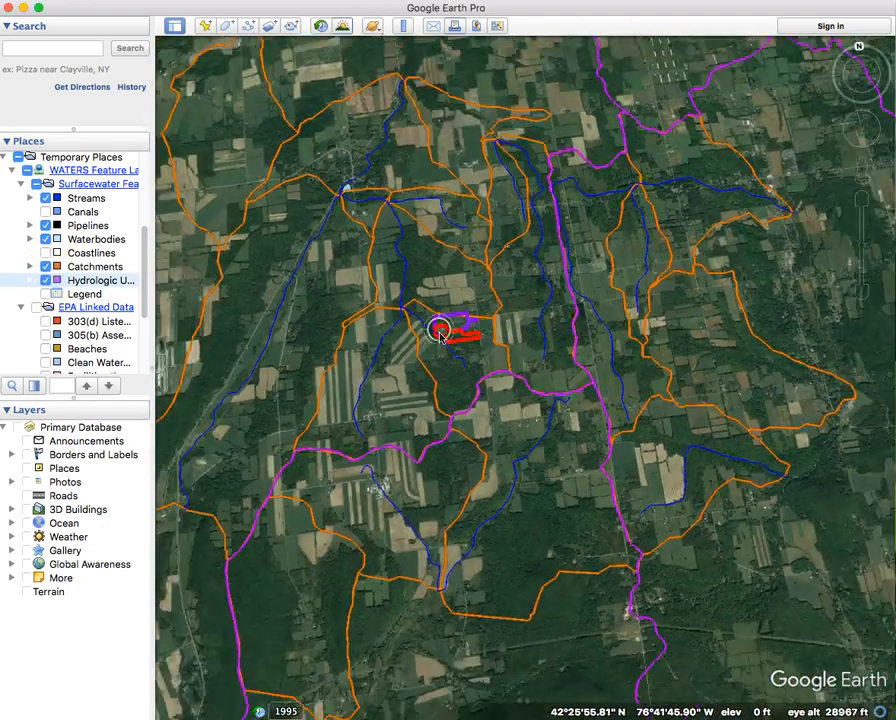
pyautogui.scroll(-2, 440, 335)
pyautogui.scroll(-3, 340, 423)
pyautogui.moveTo(306, 351); pyautogui.dragTo(450, 399)
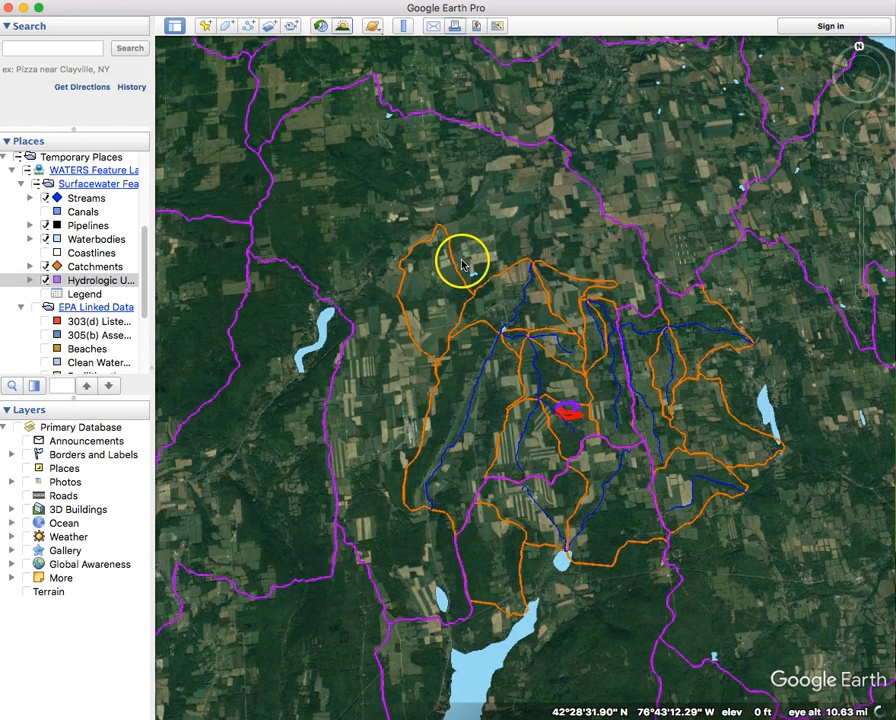
pyautogui.scroll(-2, 440, 236)
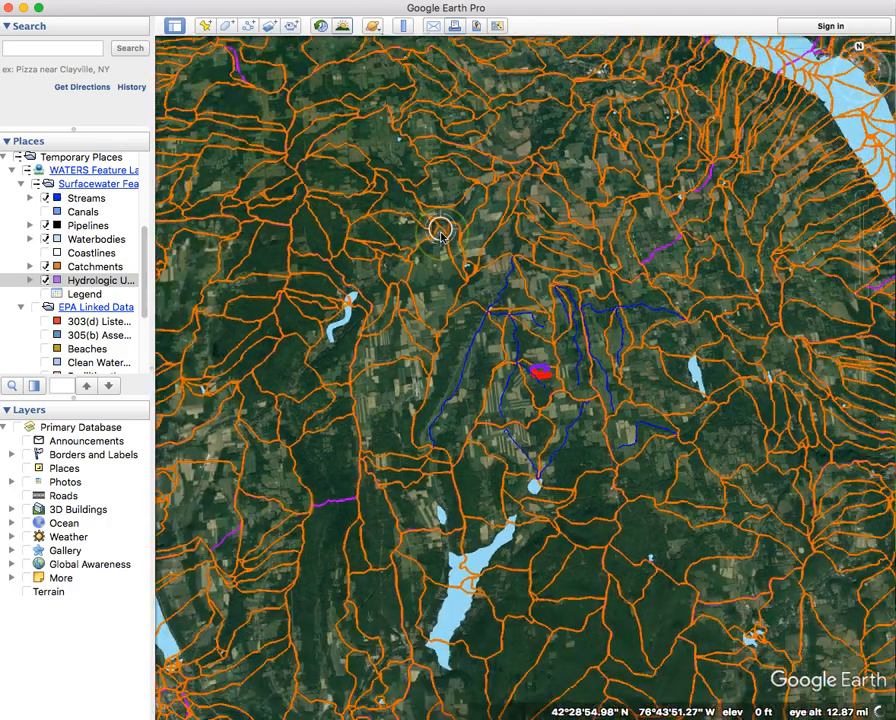
pyautogui.scroll(-2, 440, 236)
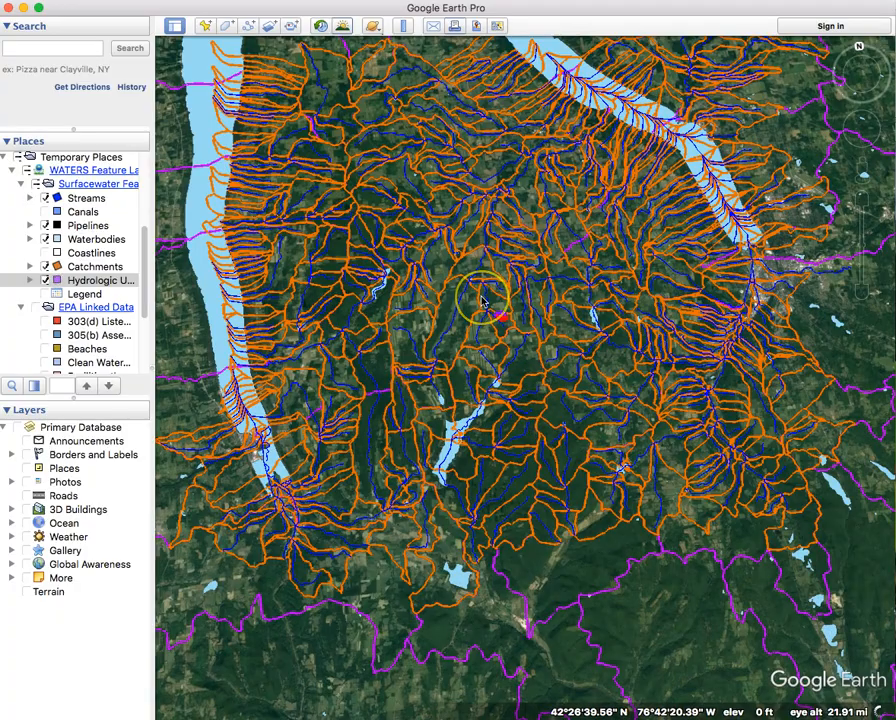
pyautogui.scroll(10, 483, 300)
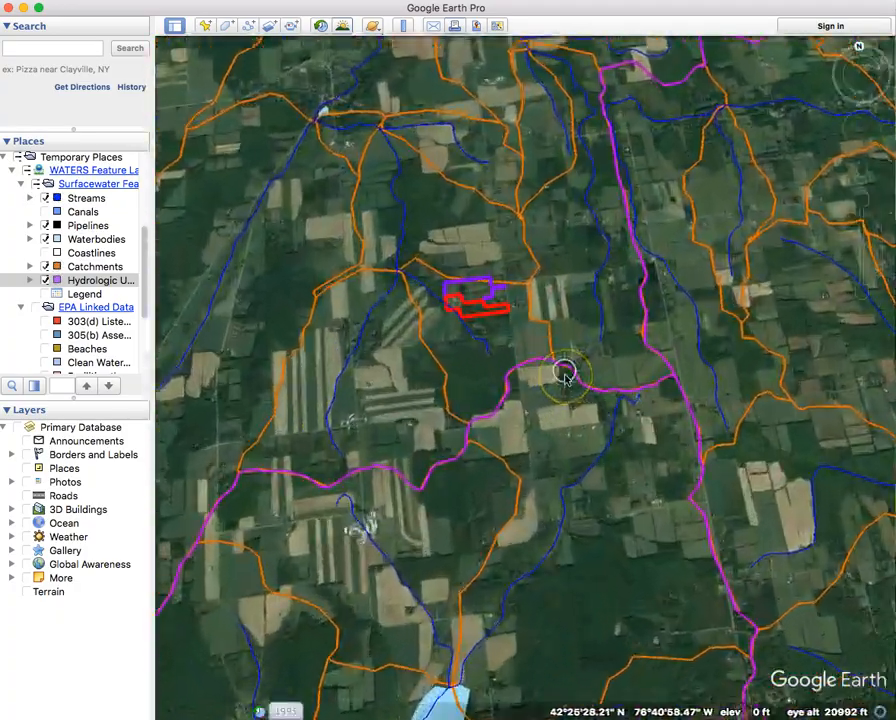
pyautogui.scroll(8, 565, 375)
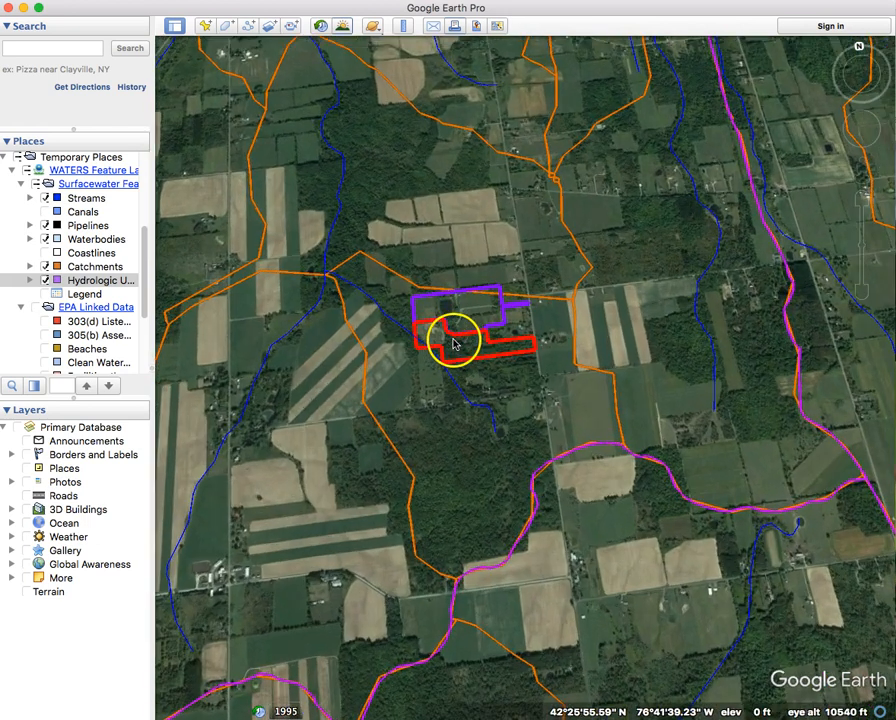
# Hide the Catchments, Waterbodies, Pipelines and Streams layers.
pyautogui.click(45, 267)
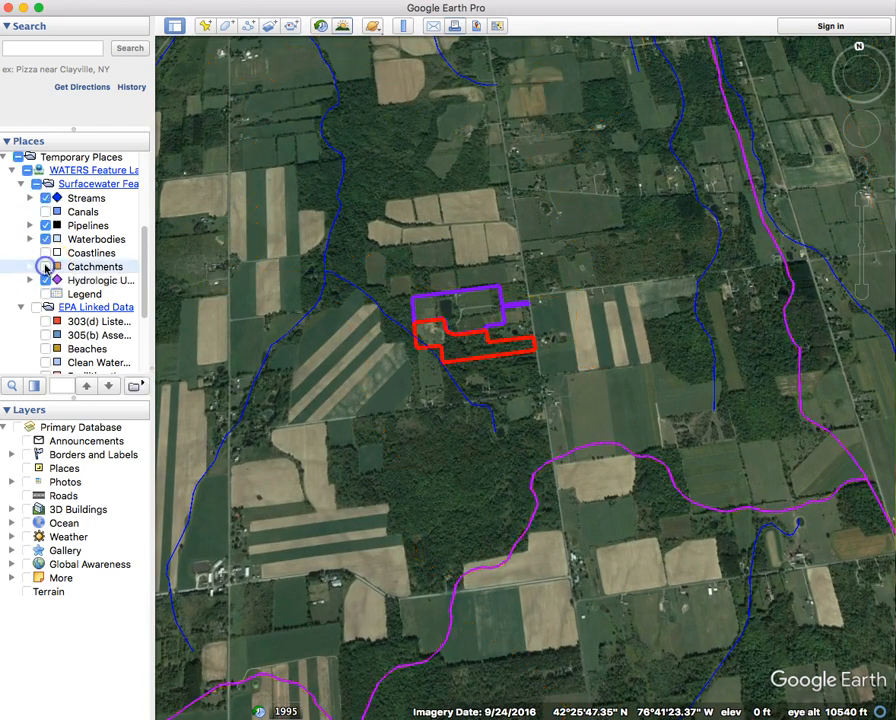
pyautogui.click(45, 239)
pyautogui.click(45, 225)
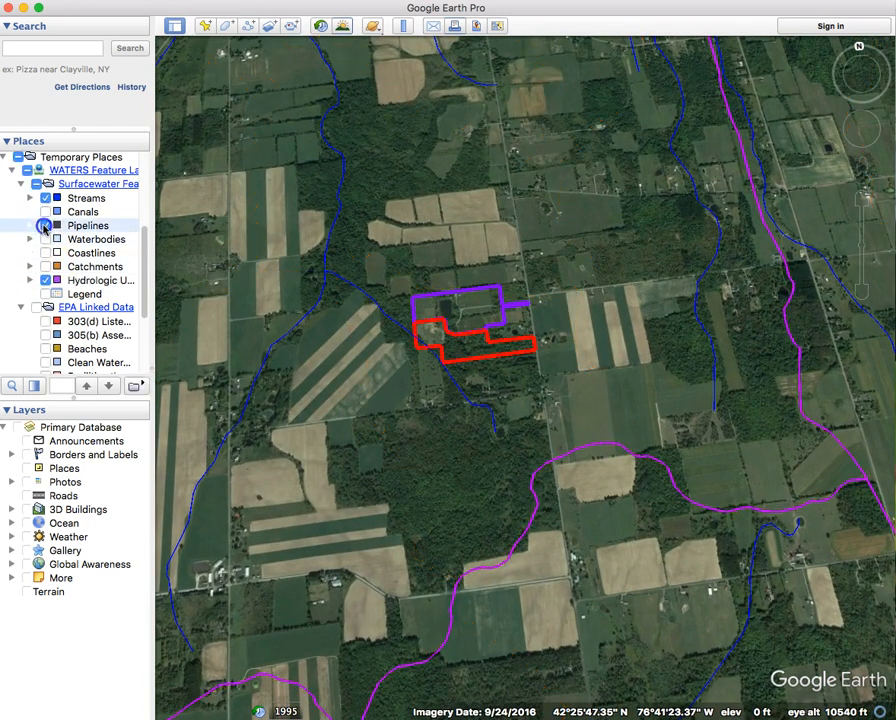
pyautogui.click(45, 198)
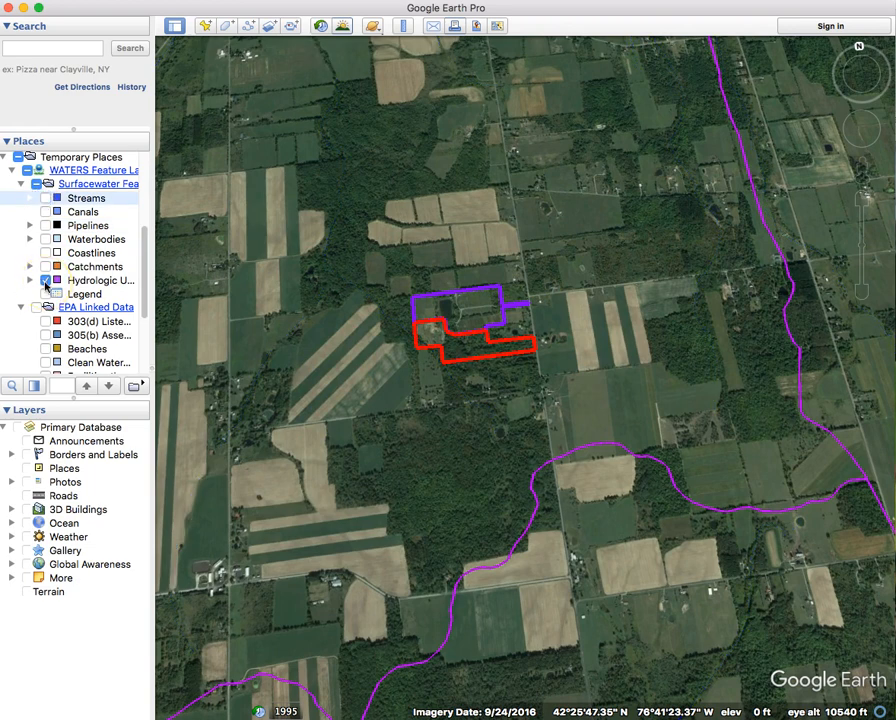
# Zoom out and view the Hencoop Creek-Taughannock Creek hydrologic unit details (26009.98 acres).
pyautogui.scroll(-5, 330, 340)
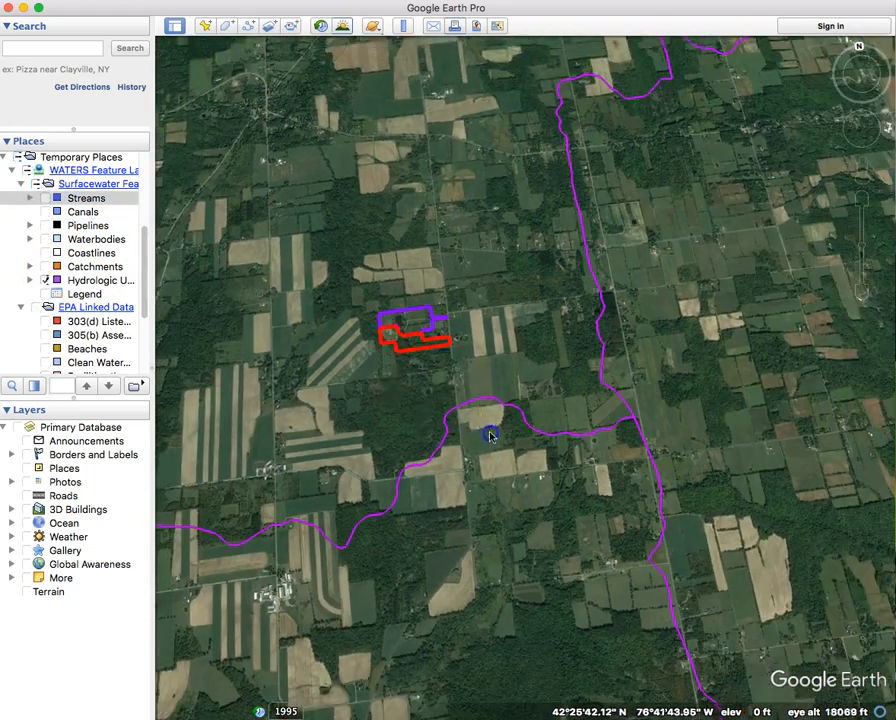
pyautogui.moveTo(456, 374); pyautogui.dragTo(560, 400)
pyautogui.scroll(-5, 352, 330)
pyautogui.moveTo(343, 330); pyautogui.dragTo(574, 360)
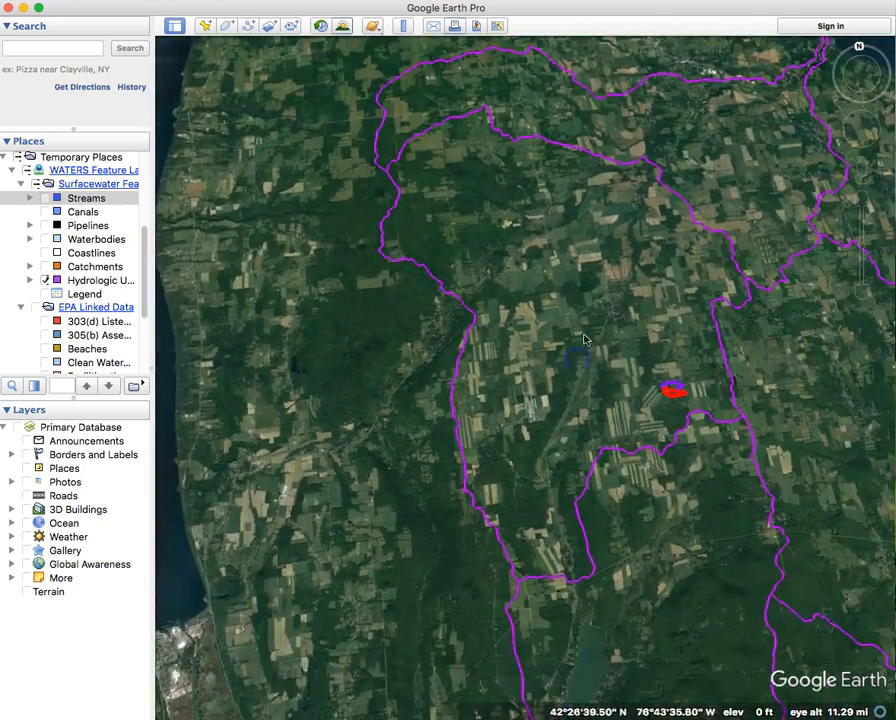
pyautogui.click(585, 340)
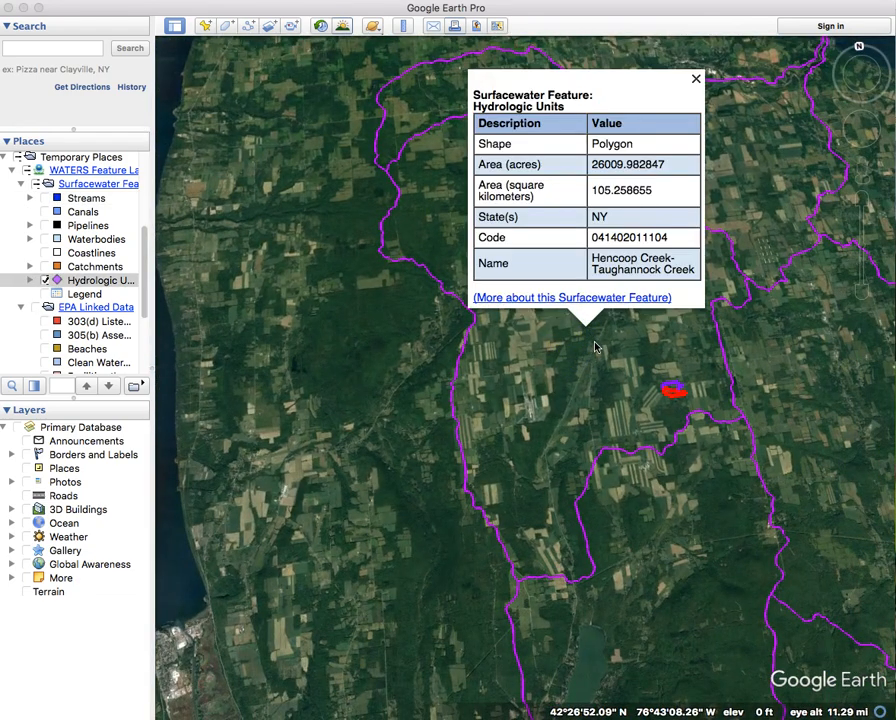
pyautogui.click(606, 300)
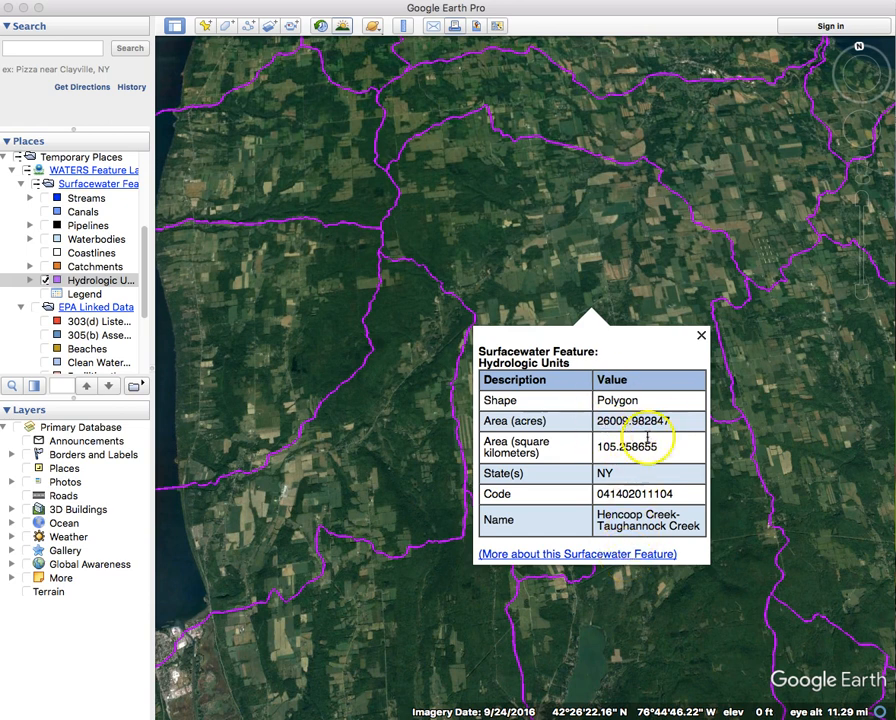
pyautogui.click(701, 336)
# Replace Hydrologic Units with Water Monitoring points and inspect one monitoring station.
pyautogui.scroll(-4, 62, 305)
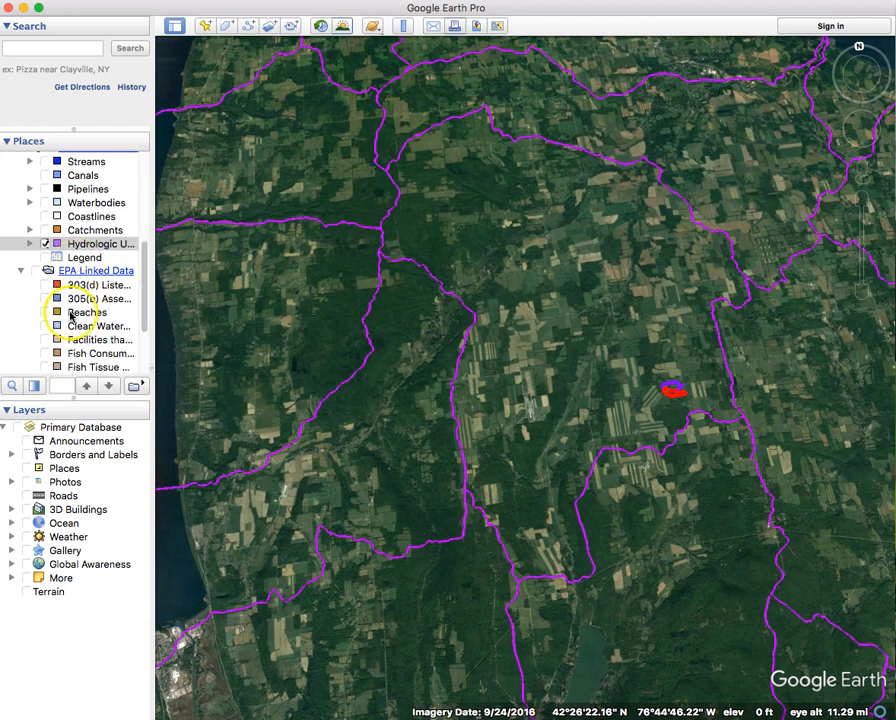
pyautogui.scroll(-2, 81, 257)
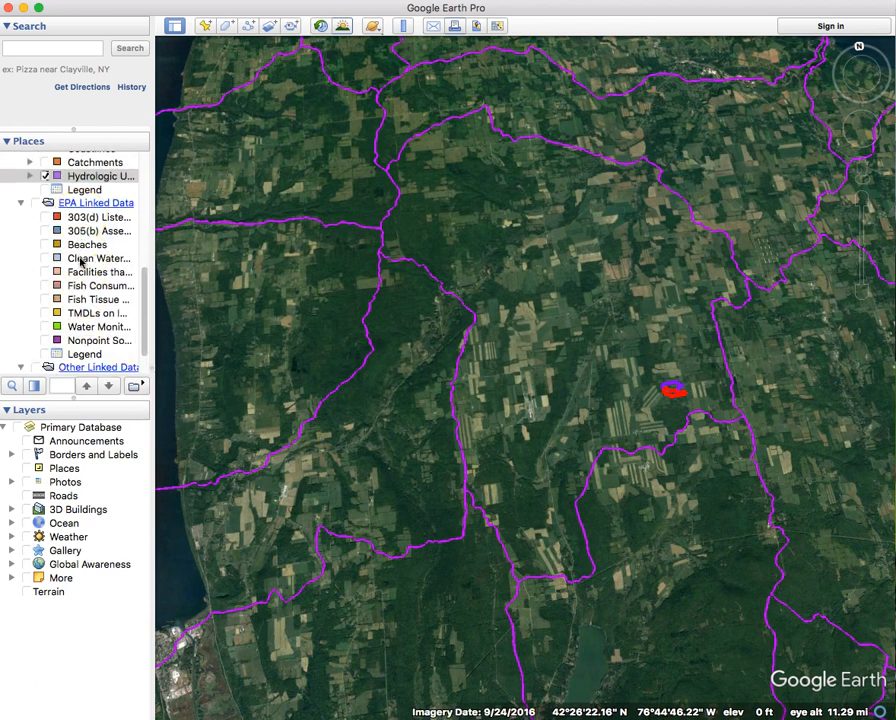
pyautogui.scroll(2, 55, 290)
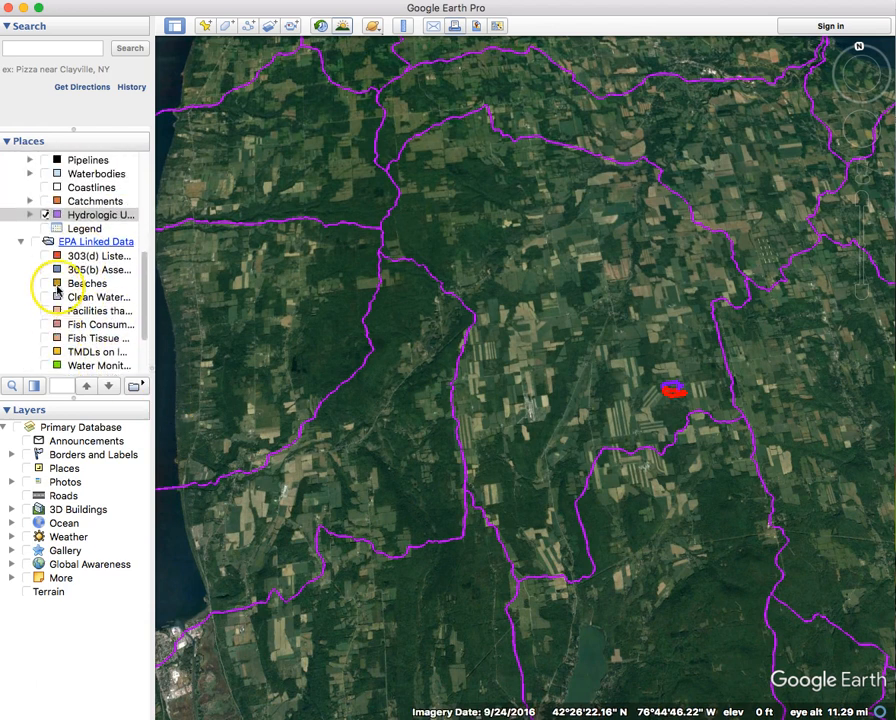
pyautogui.click(45, 214)
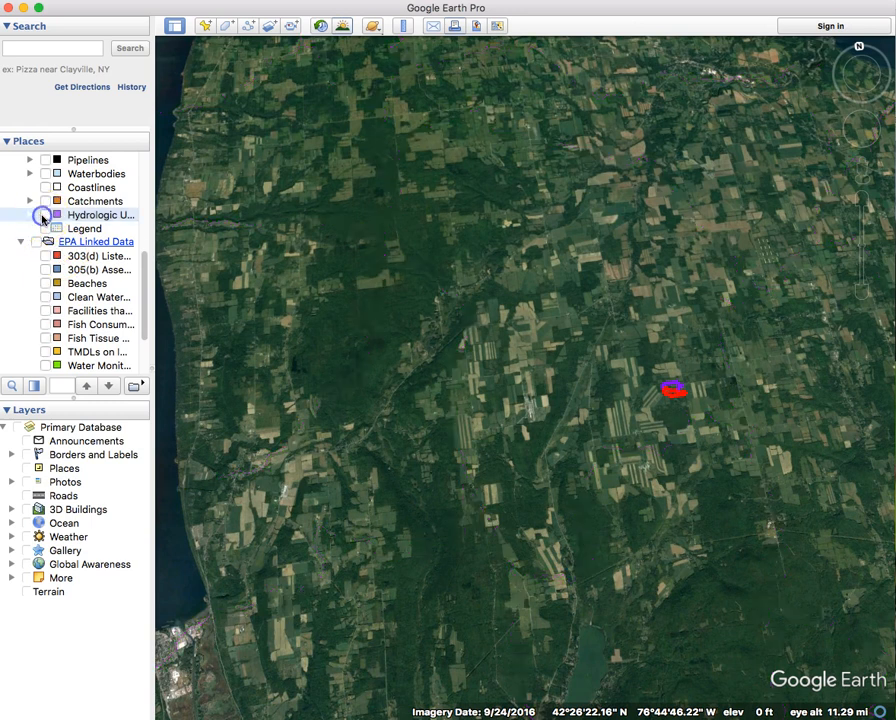
pyautogui.click(45, 366)
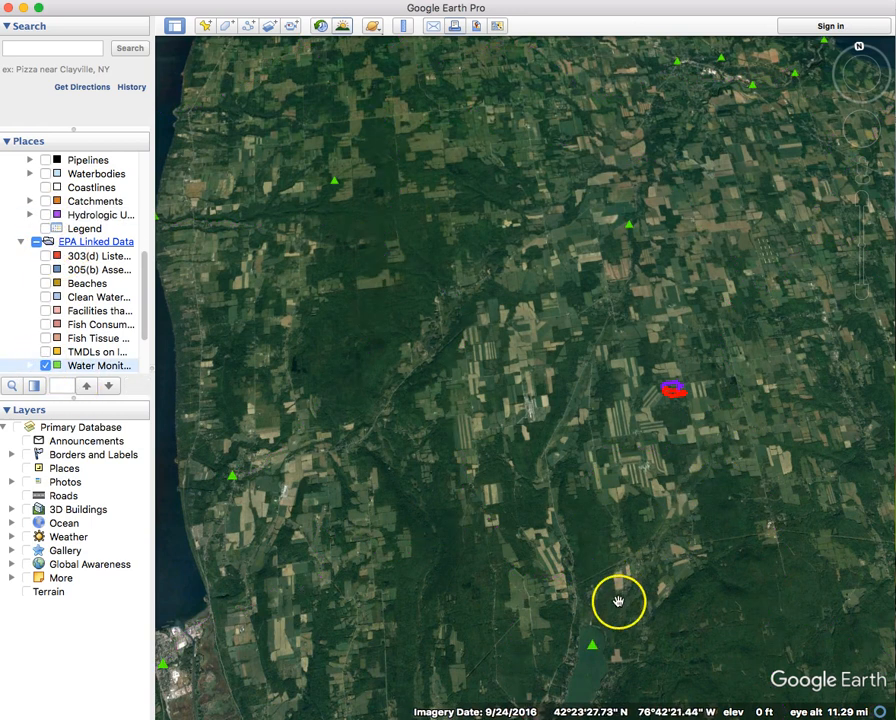
pyautogui.click(592, 645)
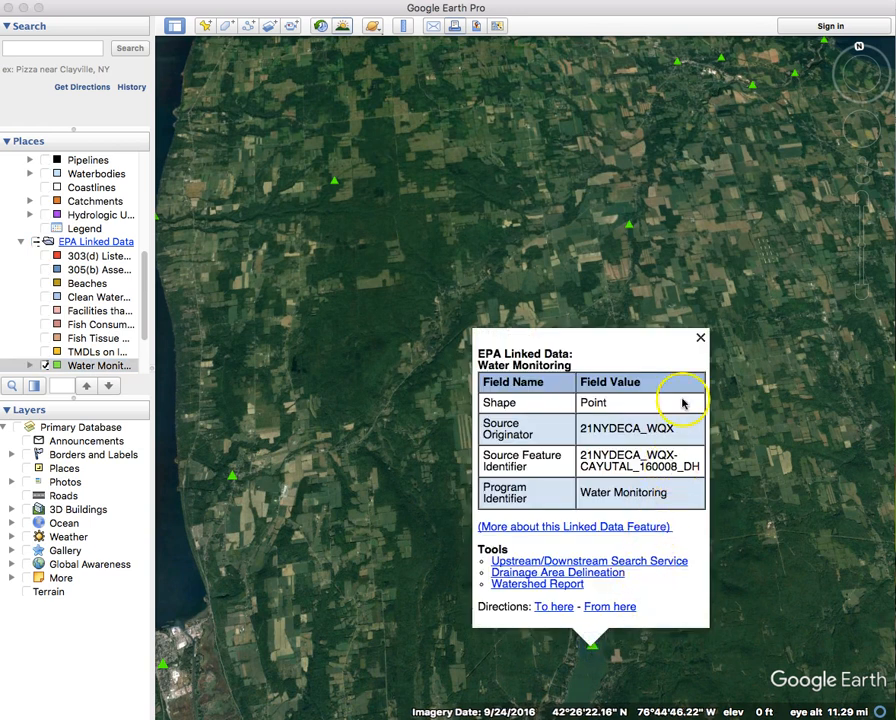
pyautogui.click(701, 340)
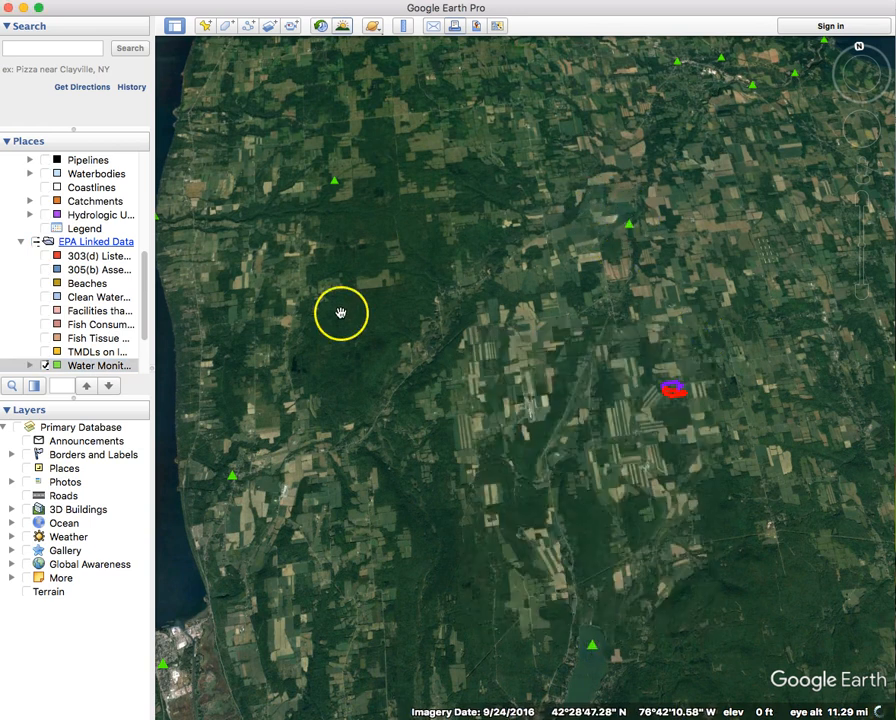
# Show USGS Streamgages and inspect the HECTOR FALLS CREEK streamgage details.
pyautogui.scroll(-3, 110, 322)
pyautogui.scroll(-3, 105, 322)
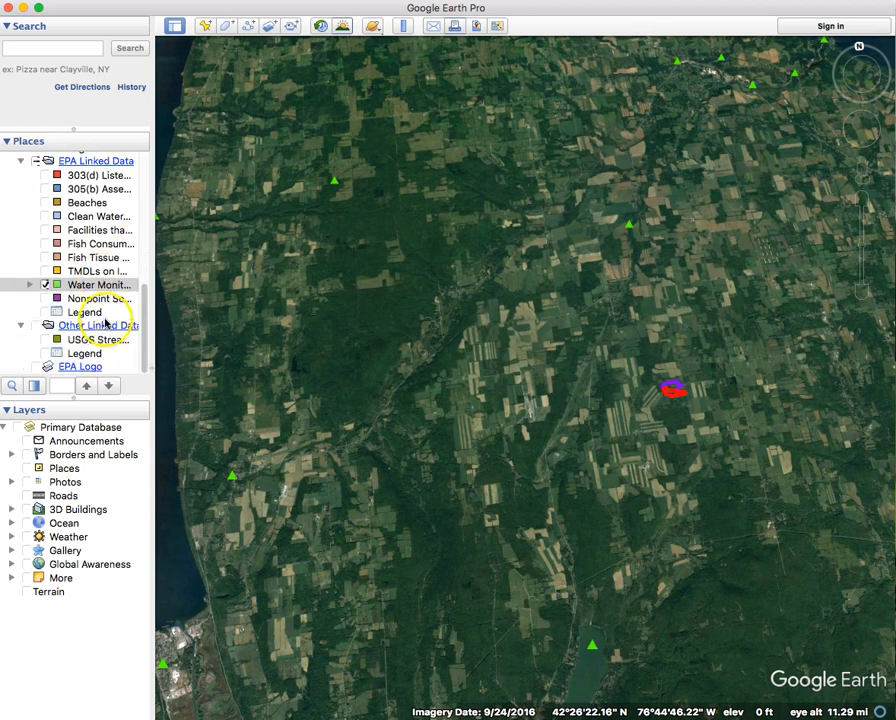
pyautogui.click(43, 340)
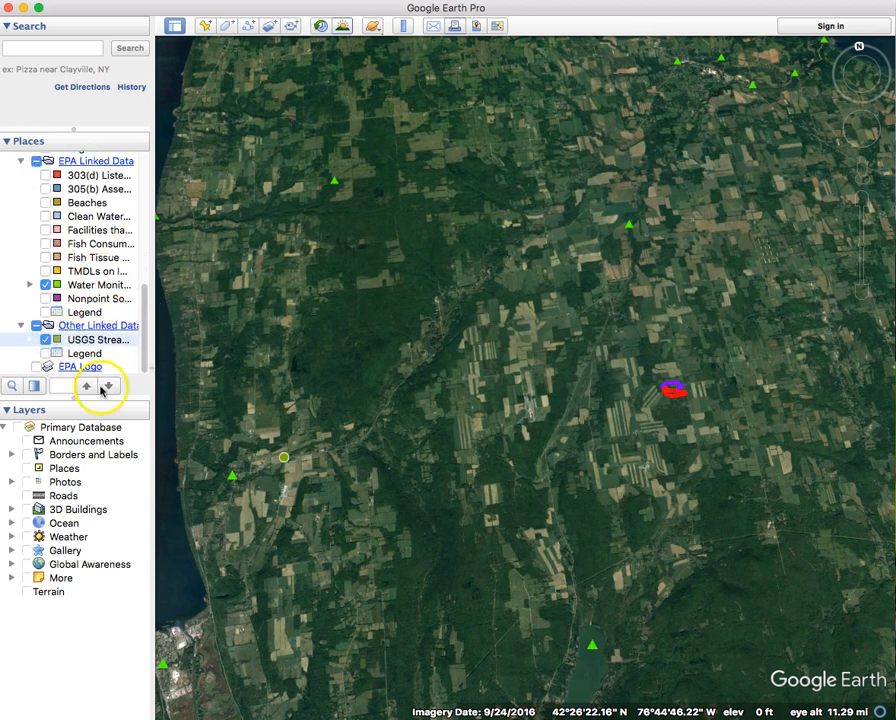
pyautogui.click(285, 460)
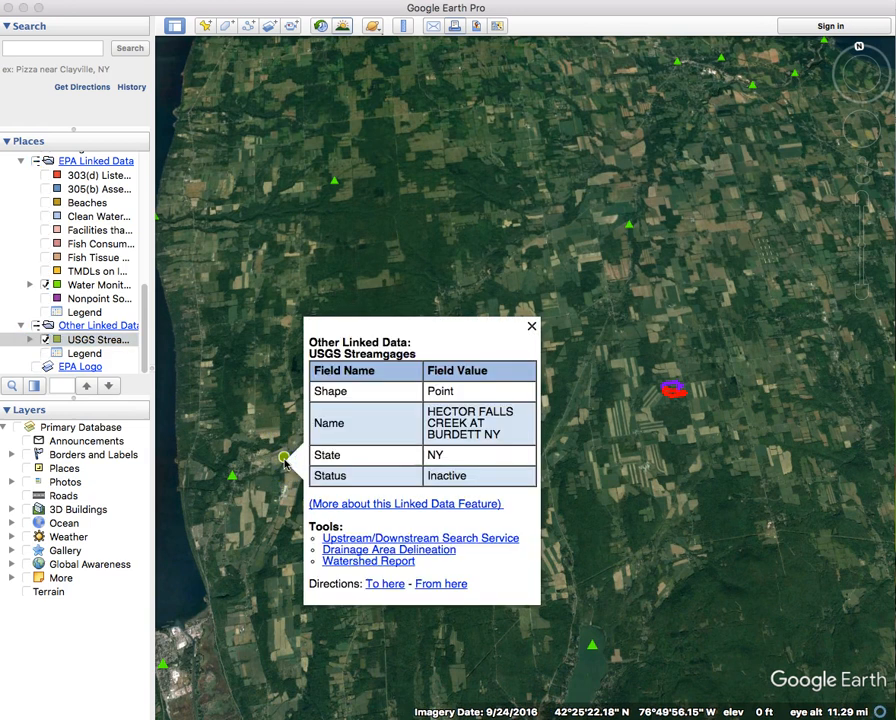
pyautogui.click(531, 326)
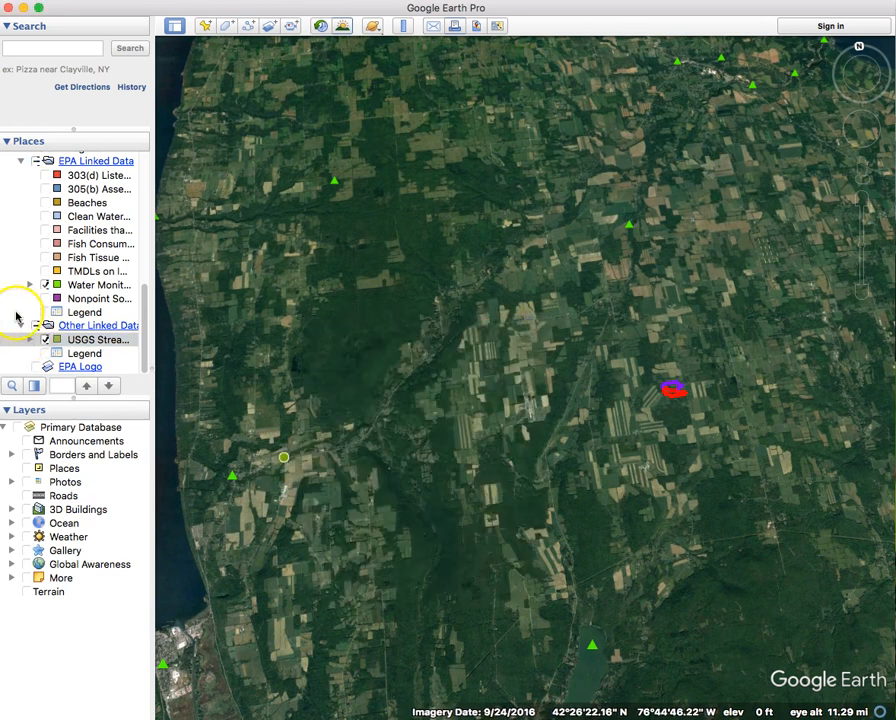
# Move the WATERS Feature Layers folder into Demo for Video and frame both lakes with the property.
pyautogui.scroll(12, 101, 329)
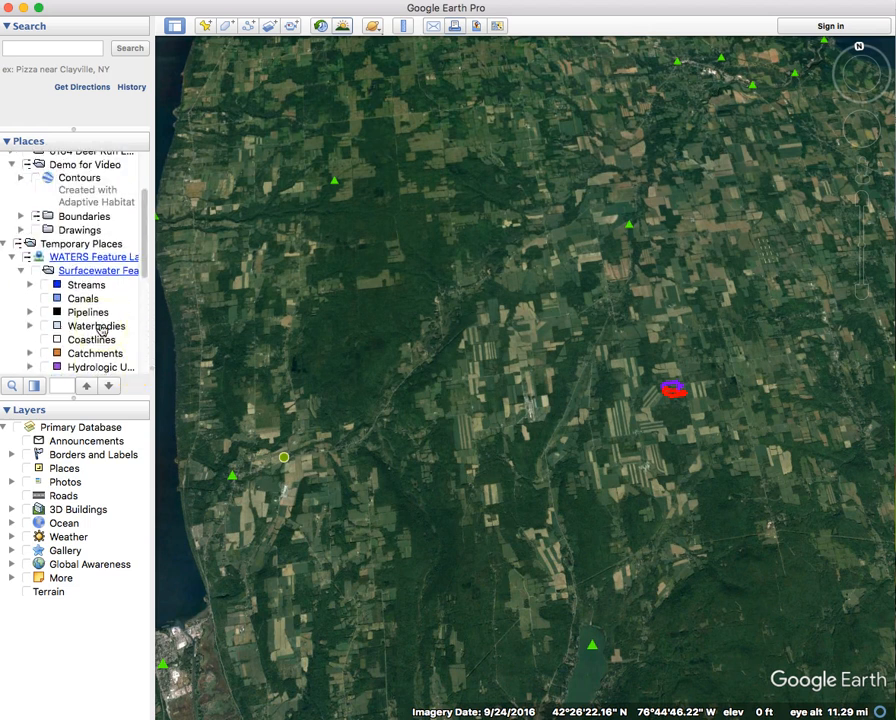
pyautogui.click(12, 256)
pyautogui.moveTo(33, 347)
pyautogui.mouseDown()
pyautogui.moveTo(32, 328)
pyautogui.moveTo(40, 322)
pyautogui.moveTo(41, 330)
pyautogui.mouseUp()
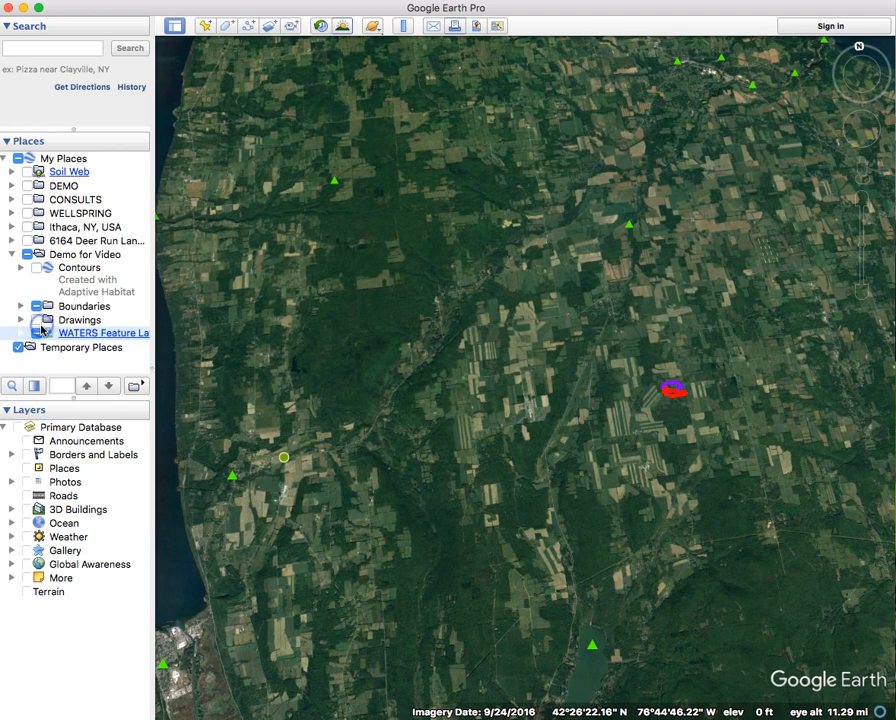
pyautogui.scroll(-3, 772, 518)
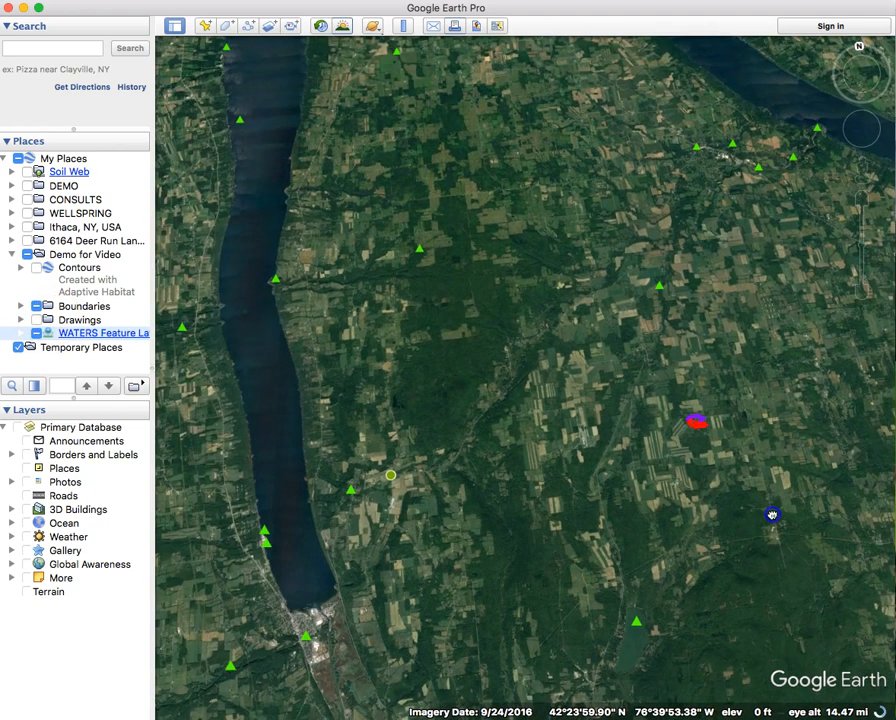
pyautogui.moveTo(772, 518); pyautogui.dragTo(645, 478)
pyautogui.scroll(-5, 660, 480)
pyautogui.moveTo(654, 356); pyautogui.dragTo(660, 396)
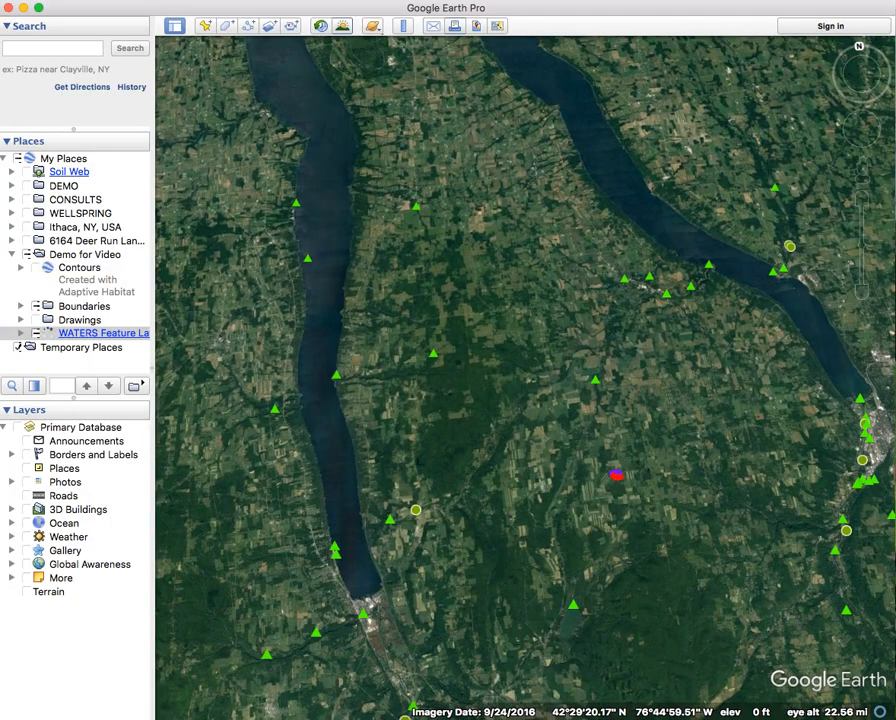
pyautogui.click(240, 718)
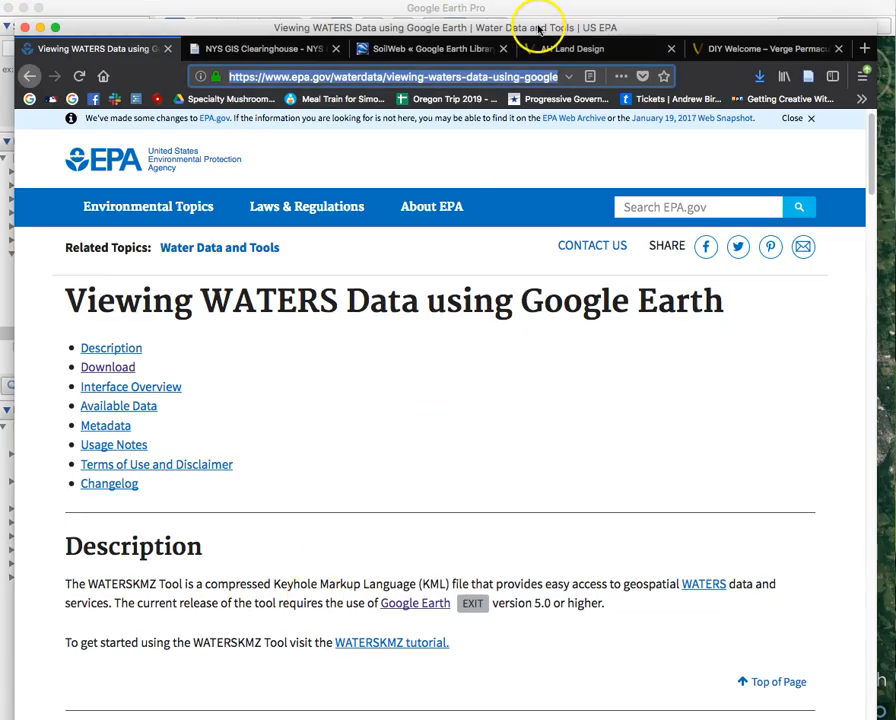
# Switch to the NYS GIS Clearinghouse page and scroll to the AA and AAs Classified Watersheds row.
pyautogui.moveTo(539, 28); pyautogui.dragTo(547, 8)
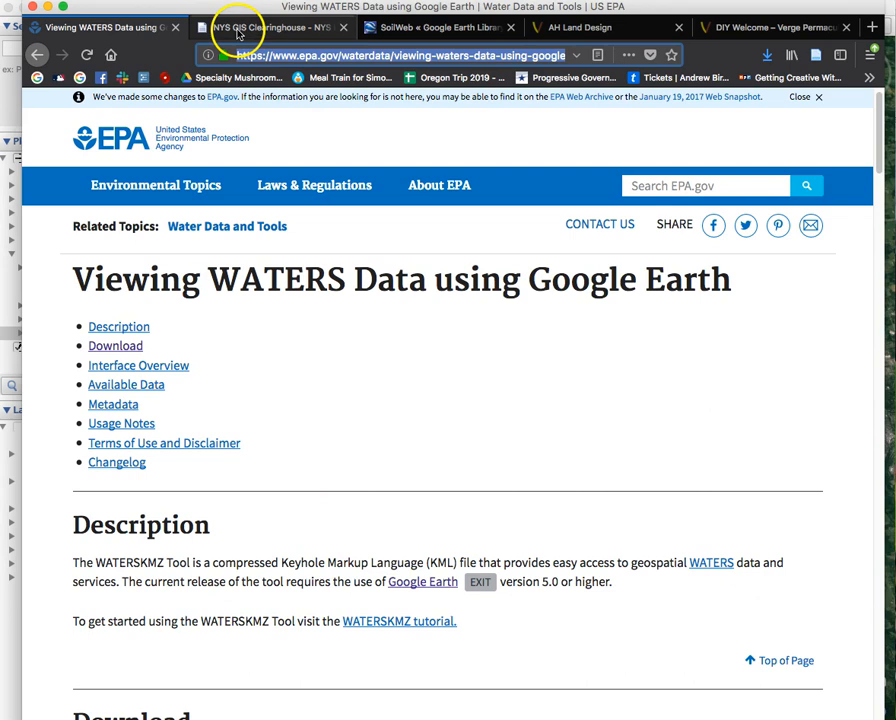
pyautogui.click(236, 30)
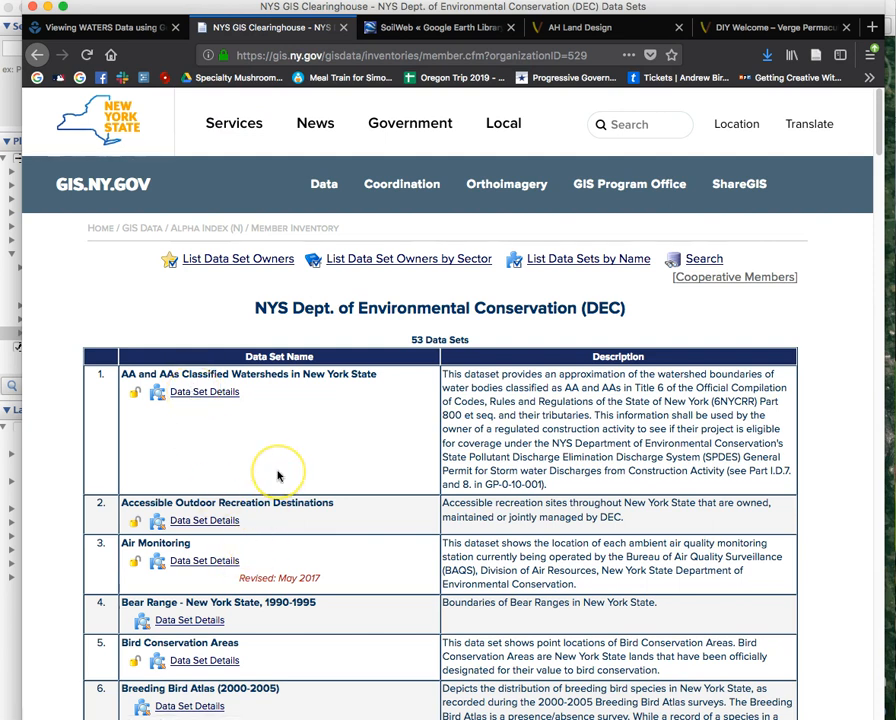
pyautogui.scroll(-2, 280, 476)
pyautogui.scroll(-5, 280, 476)
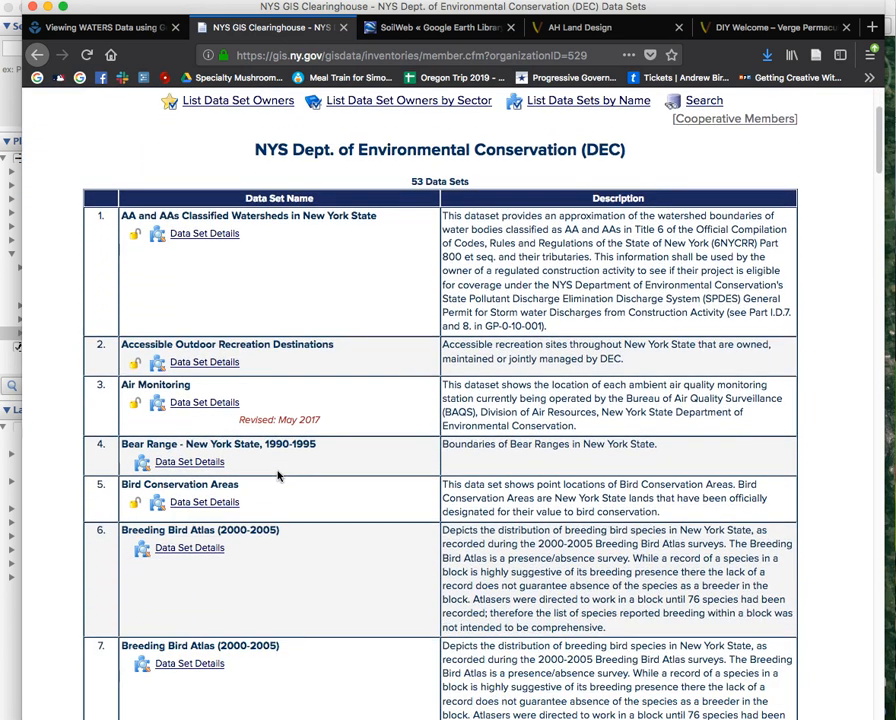
pyautogui.scroll(-4, 280, 476)
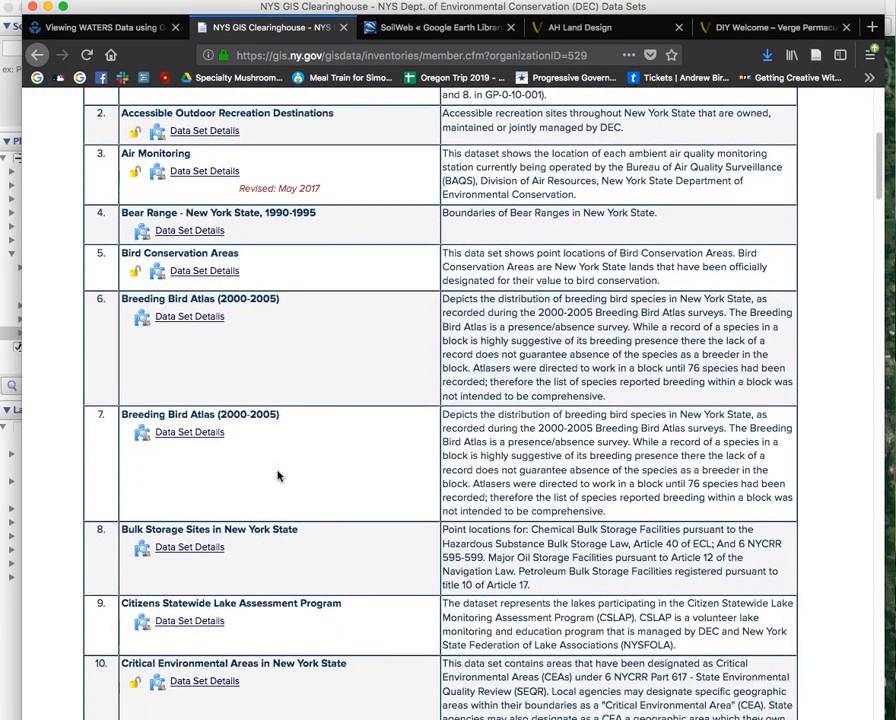
pyautogui.scroll(-4, 280, 476)
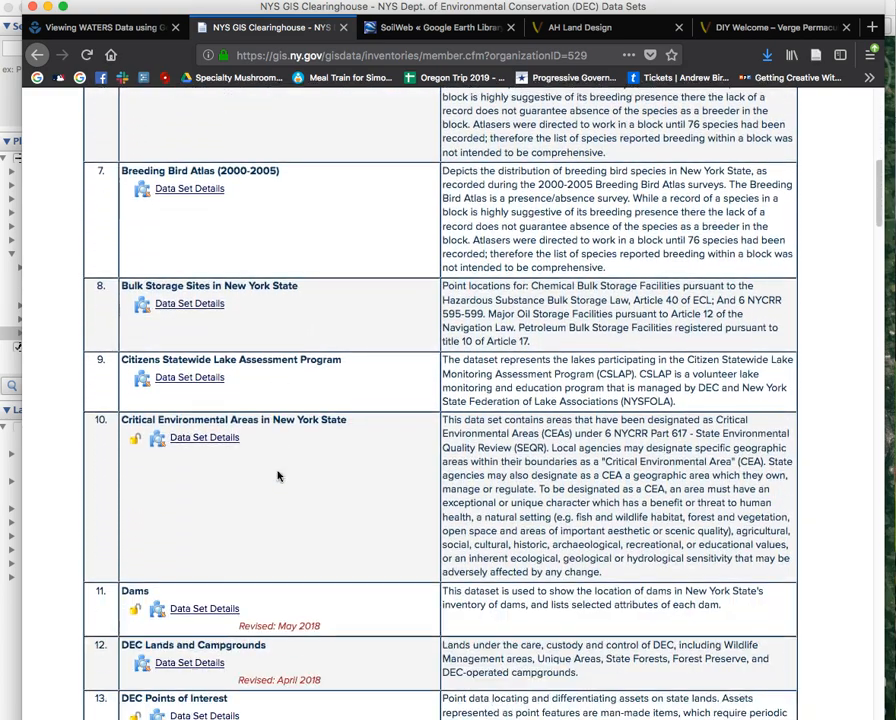
pyautogui.scroll(12, 280, 476)
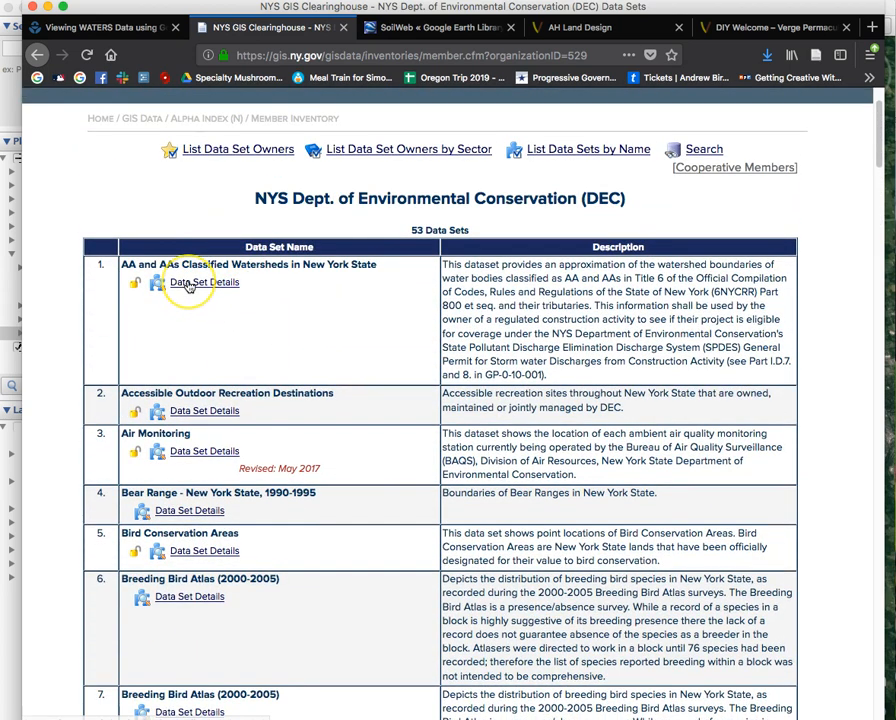
# Save aa_aas_watersheds.zip (10.2 MB) to the Desktop from the data set details page.
pyautogui.click(189, 292)
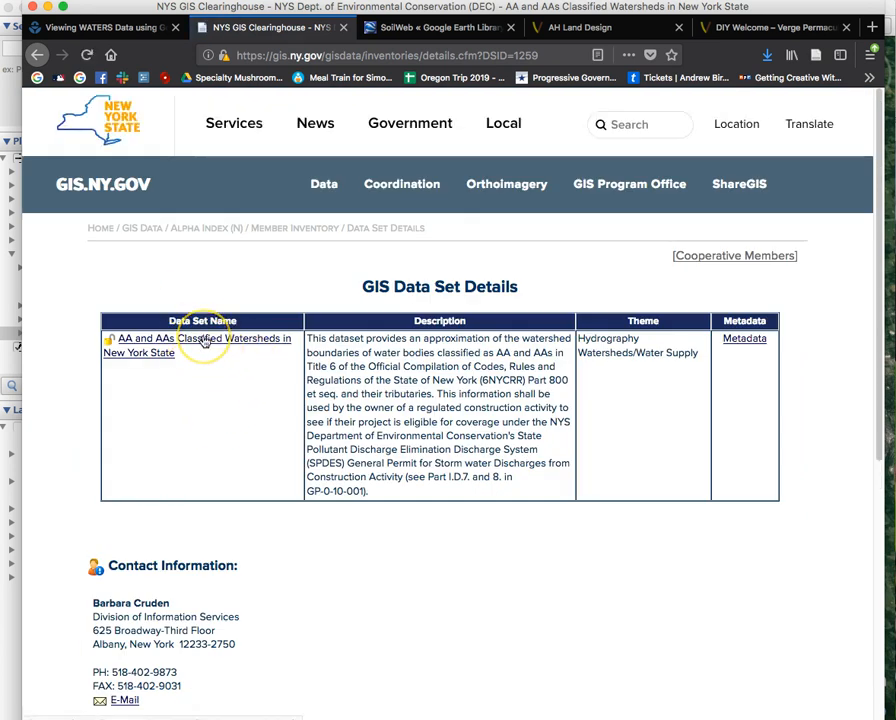
pyautogui.click(204, 341)
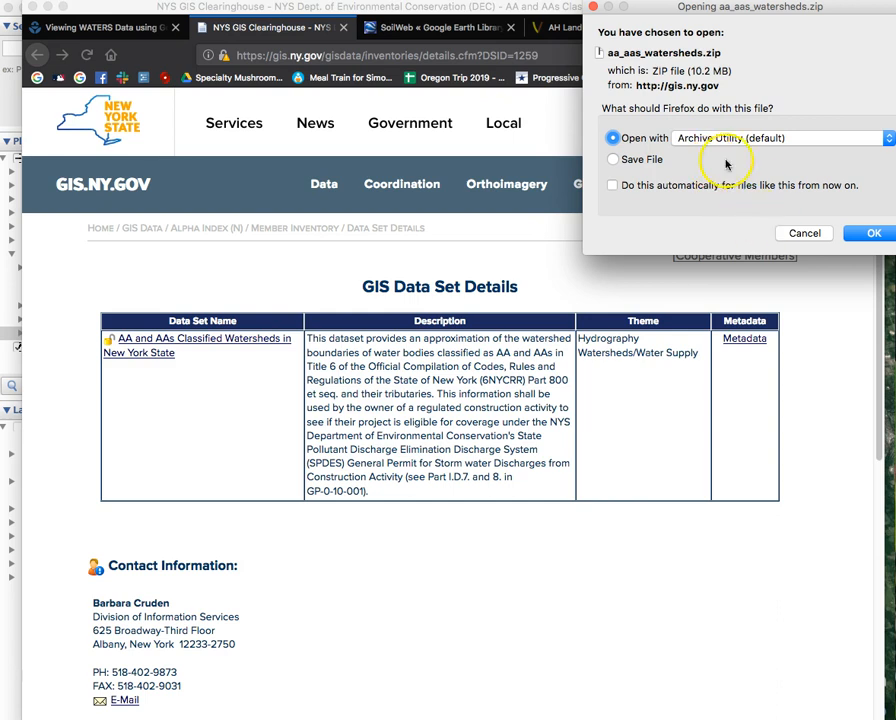
pyautogui.click(875, 234)
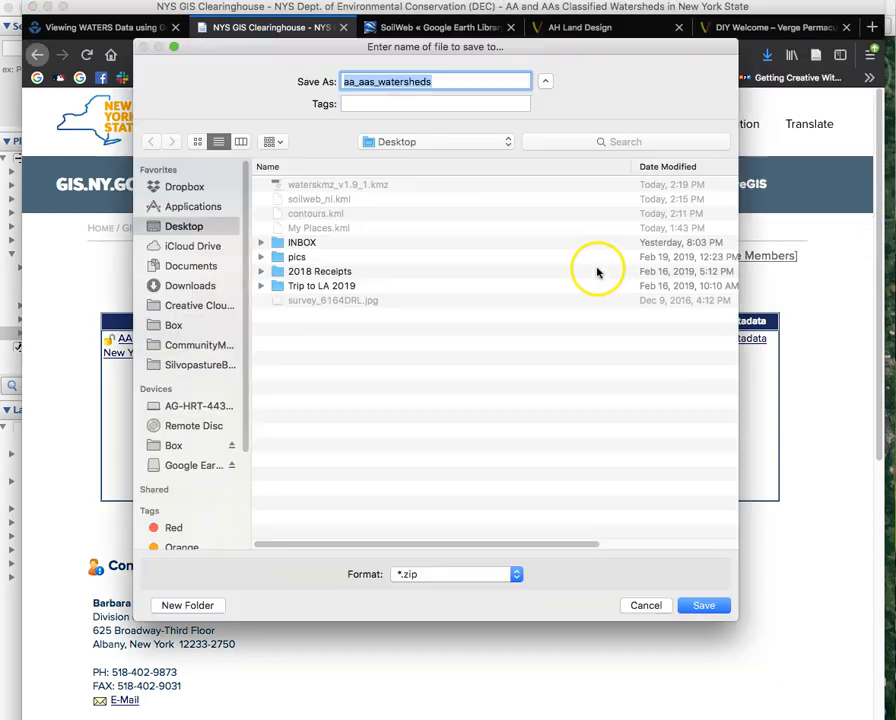
pyautogui.click(704, 606)
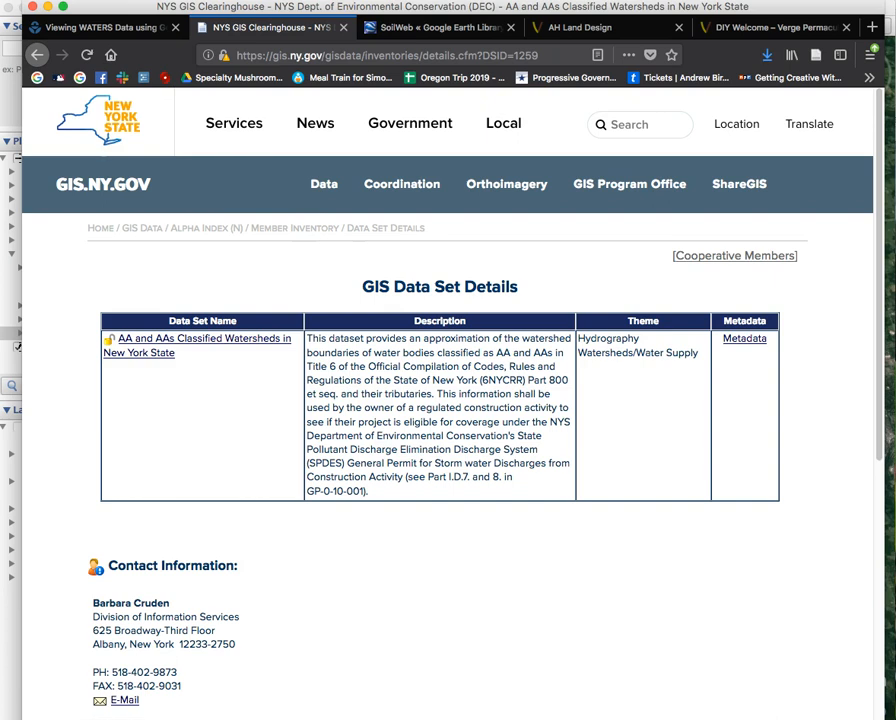
pyautogui.press('super+Tab')
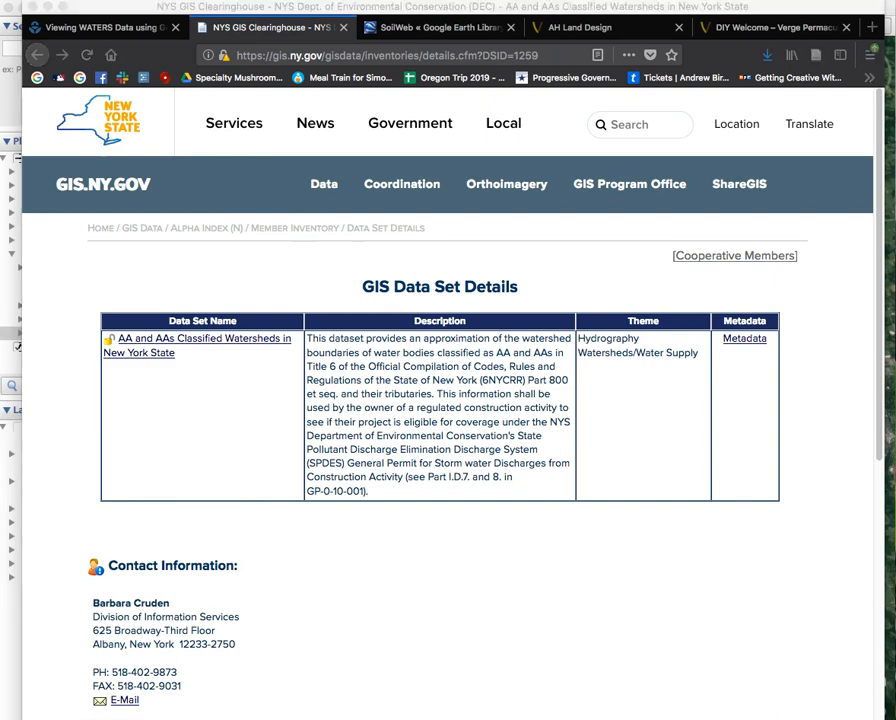
# Show the Desktop in Finder and extract aa_aas_watersheds.zip into an aa_aas_watersheds folder.
pyautogui.moveTo(80, 44); pyautogui.dragTo(252, 160)
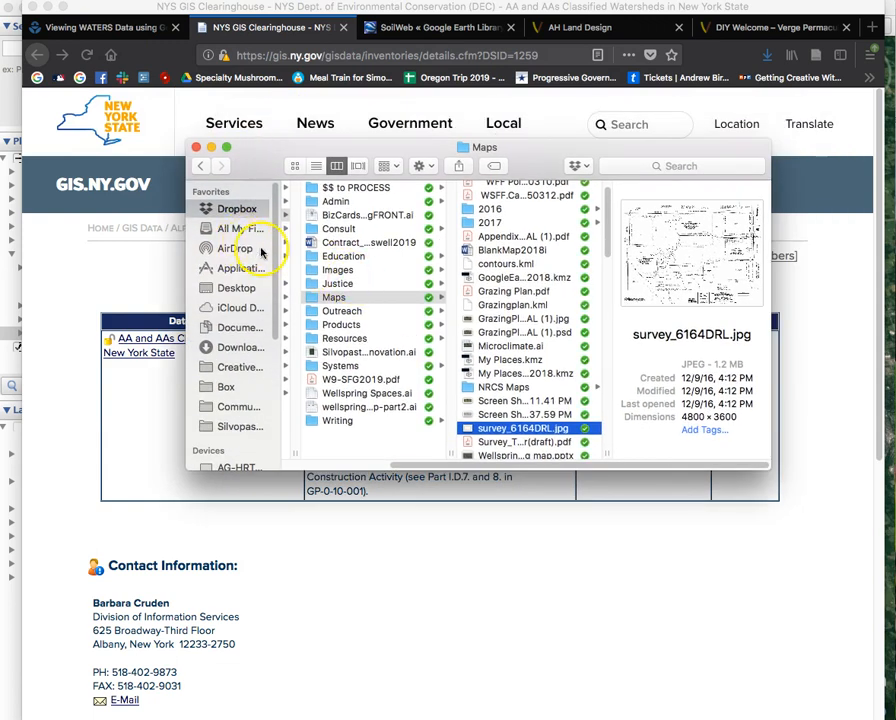
pyautogui.click(228, 289)
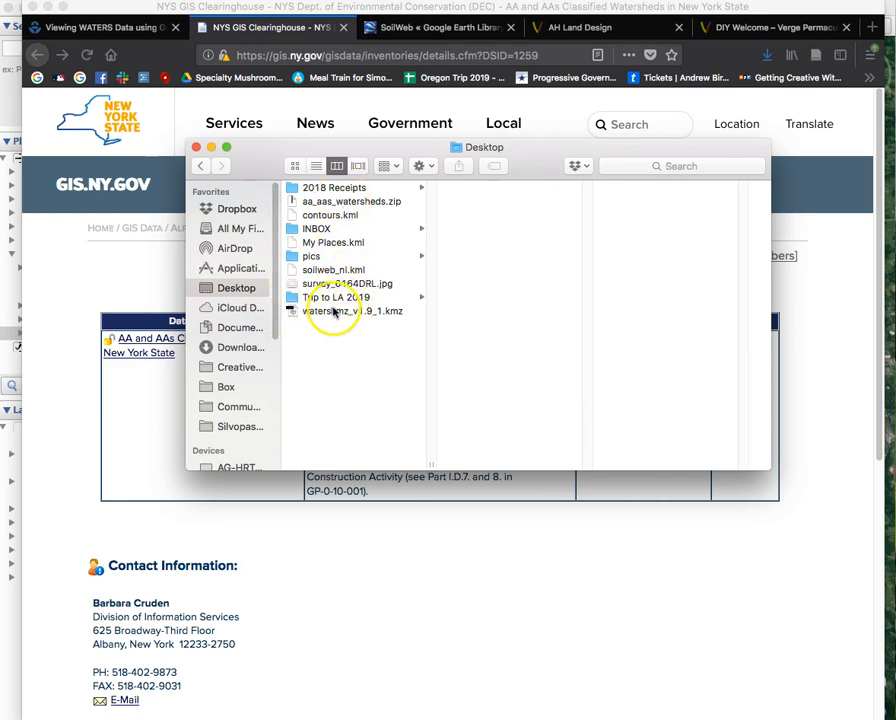
pyautogui.click(320, 203)
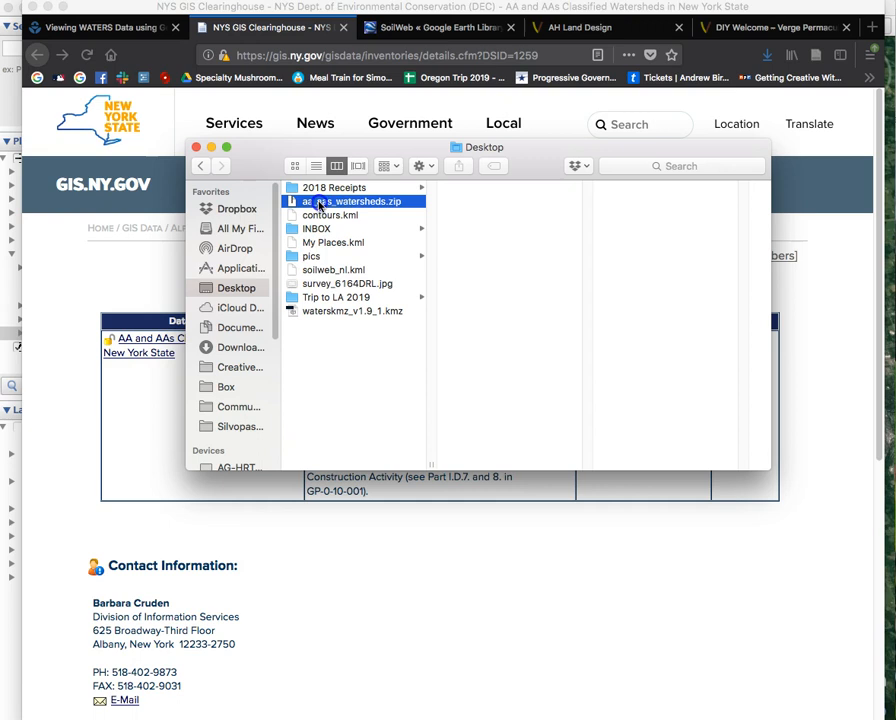
pyautogui.click(348, 203)
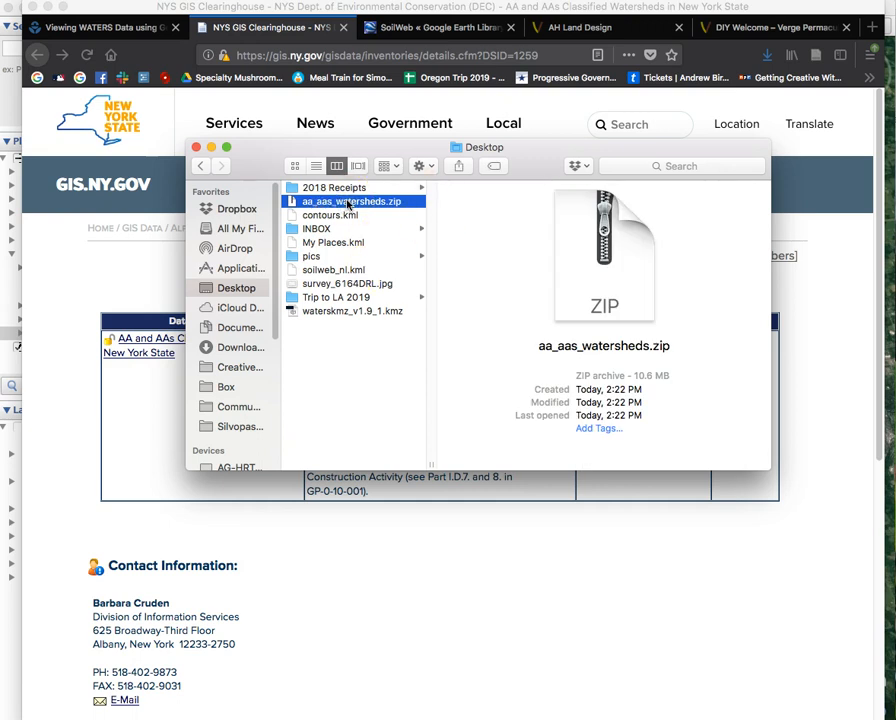
pyautogui.doubleClick(348, 203)
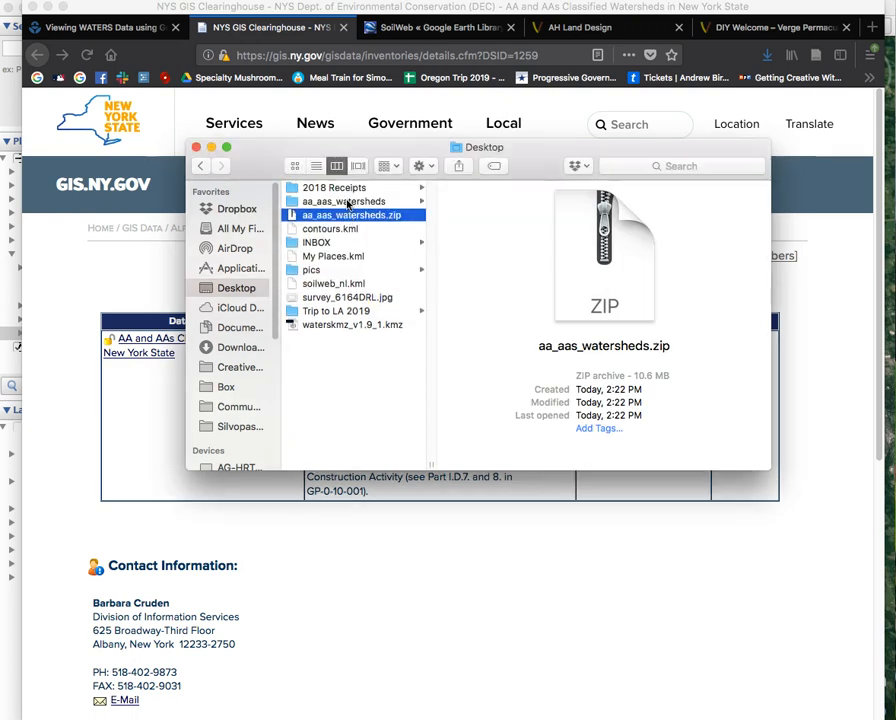
pyautogui.click(348, 202)
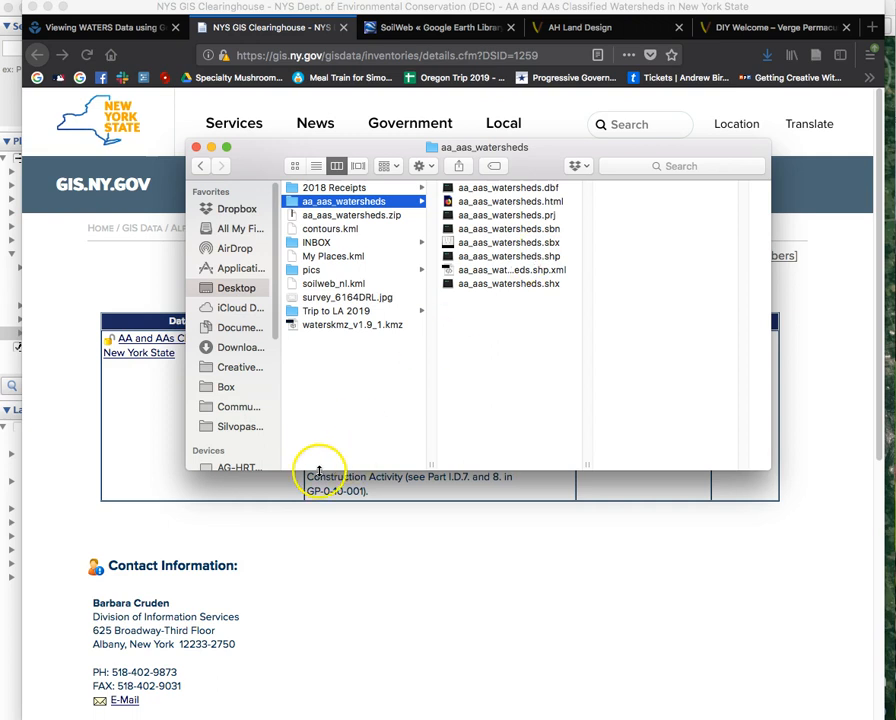
# Open Desktop/aa_aas_watersheds/aa_aas_watersheds.shp in Google Earth Pro via File > Open.
pyautogui.click(10, 622)
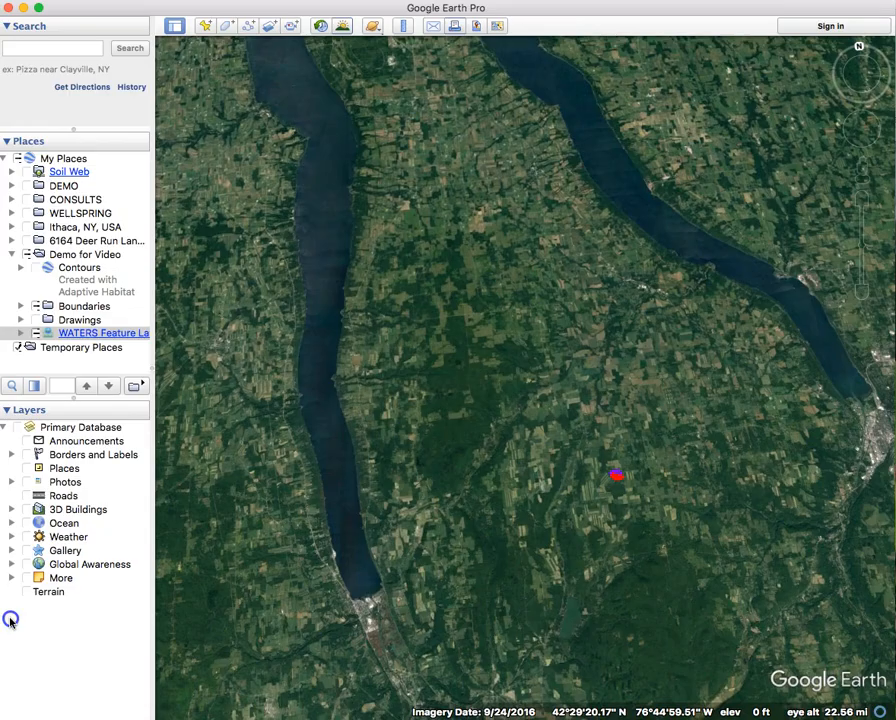
pyautogui.moveTo(614, 488); pyautogui.dragTo(512, 412)
pyautogui.click(386, 200)
pyautogui.click(110, 0)
pyautogui.click(110, 5)
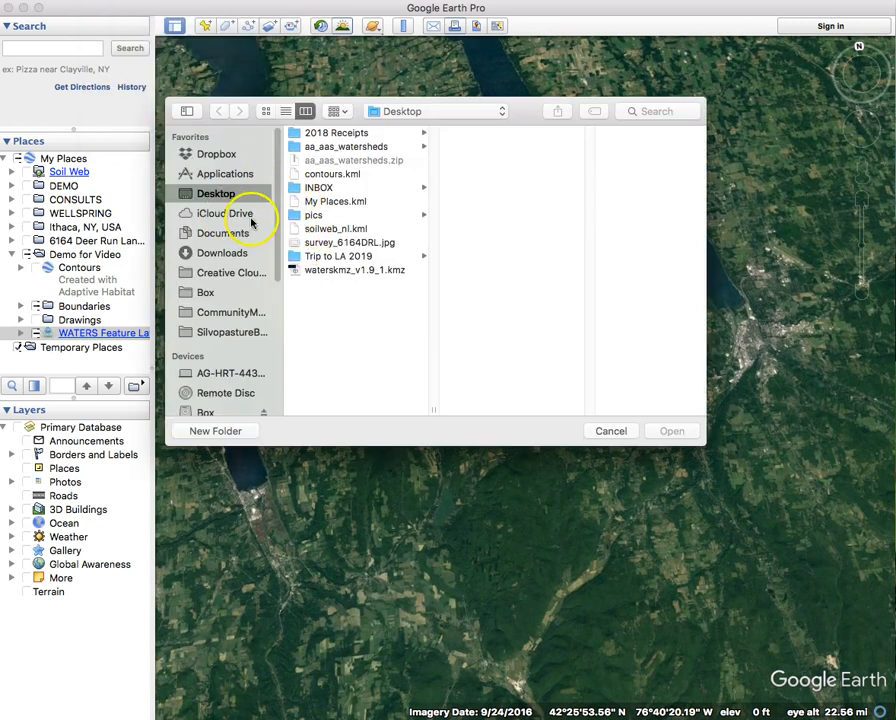
pyautogui.click(380, 147)
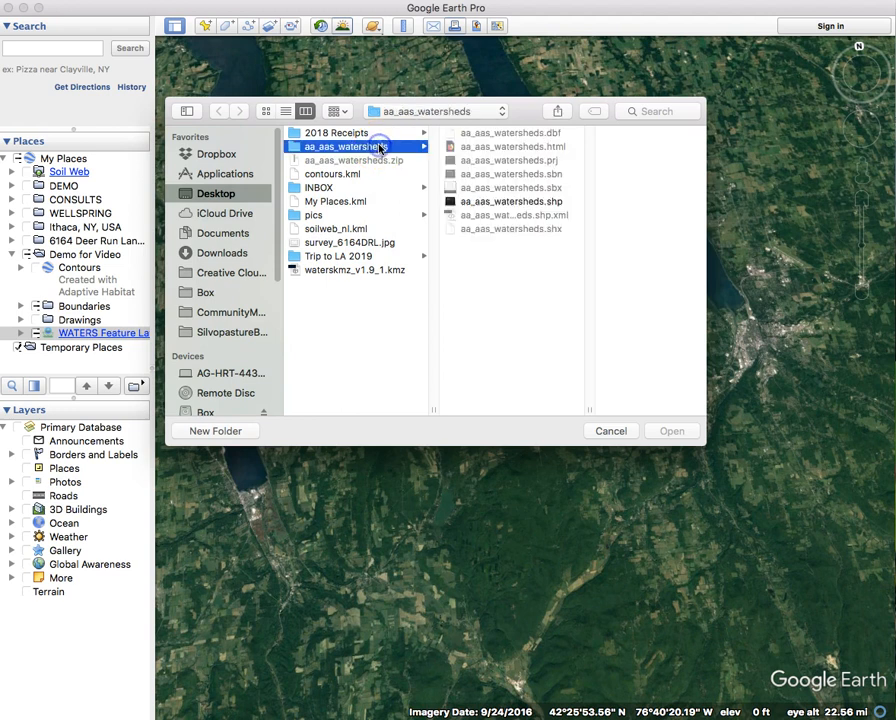
pyautogui.click(540, 202)
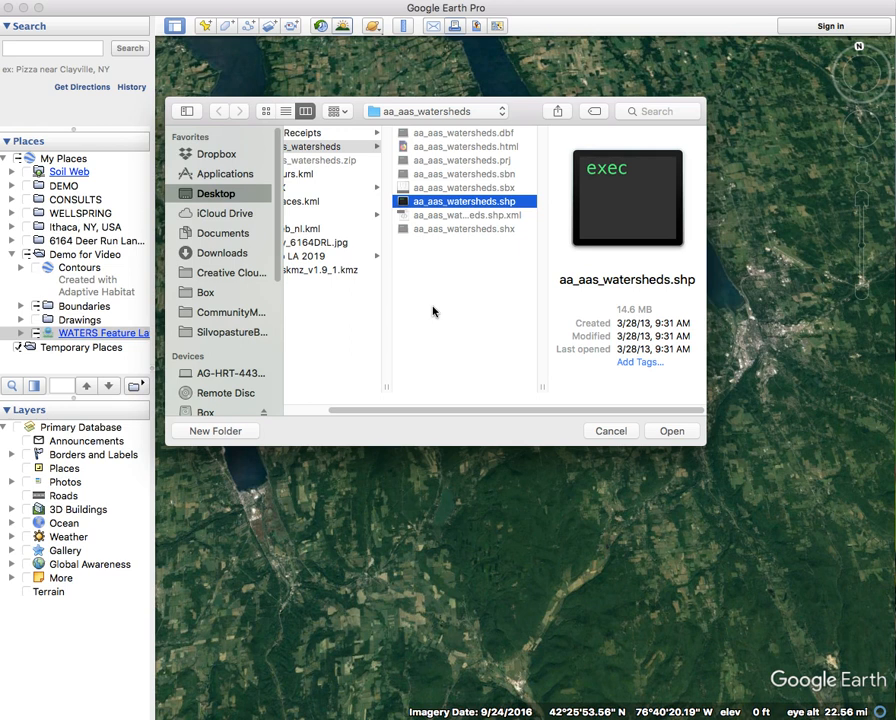
pyautogui.click(684, 432)
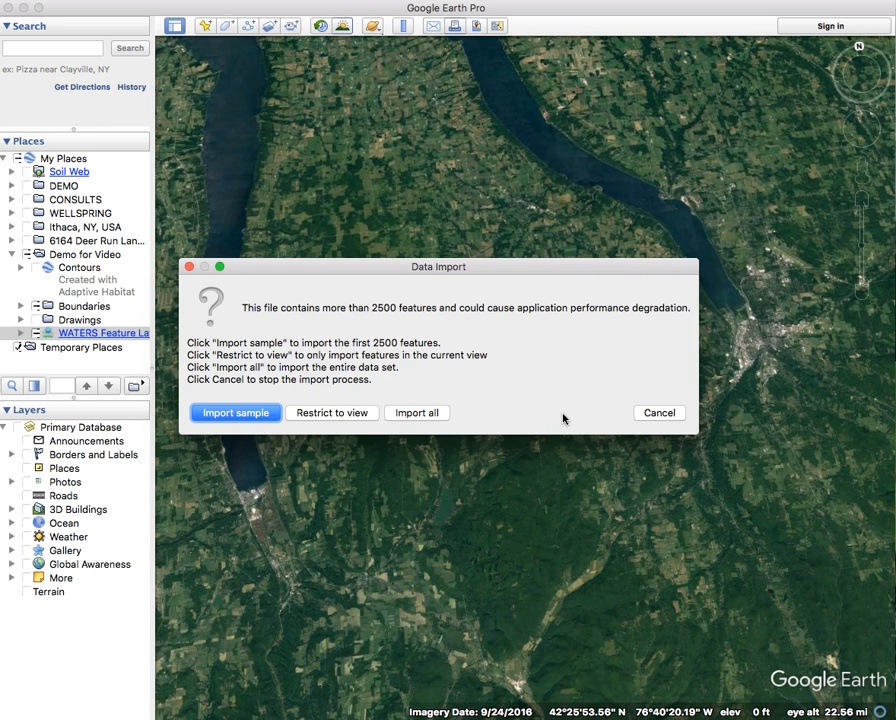
# Import all watershed features and decline applying a style template.
pyautogui.click(427, 414)
pyautogui.click(563, 385)
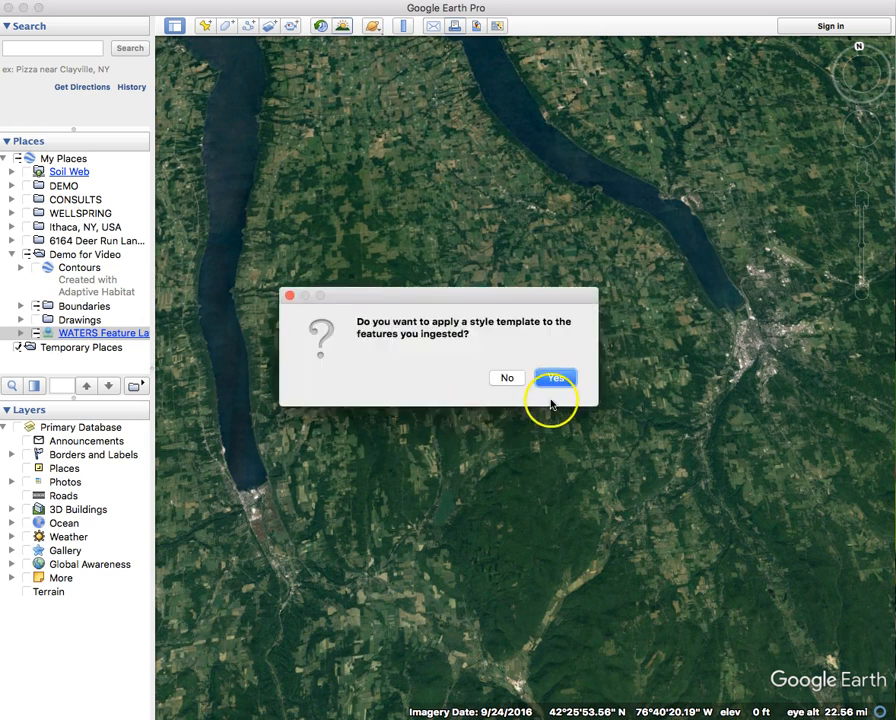
pyautogui.click(500, 377)
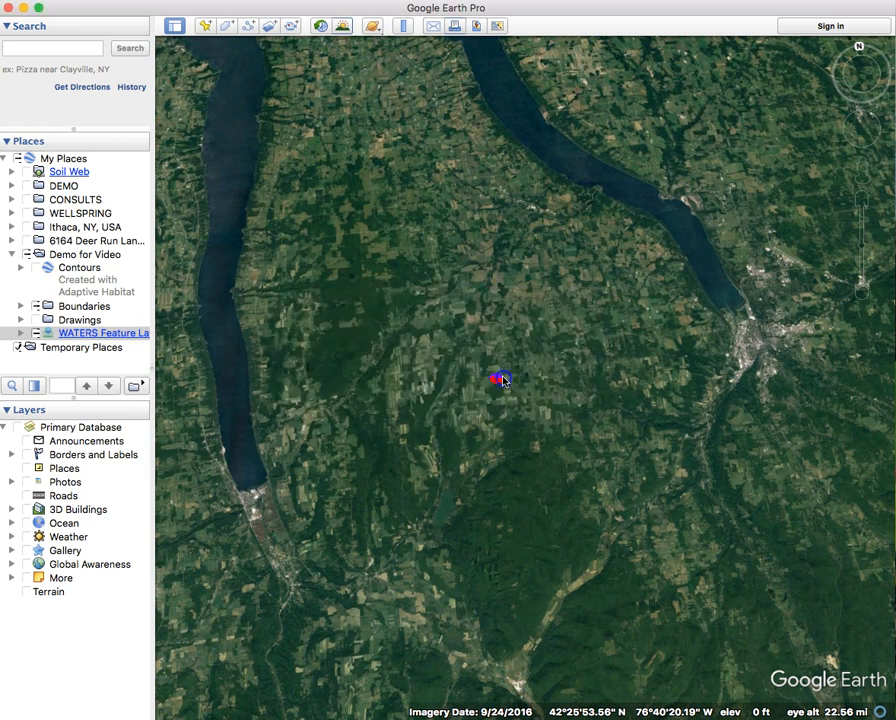
pyautogui.click(352, 431)
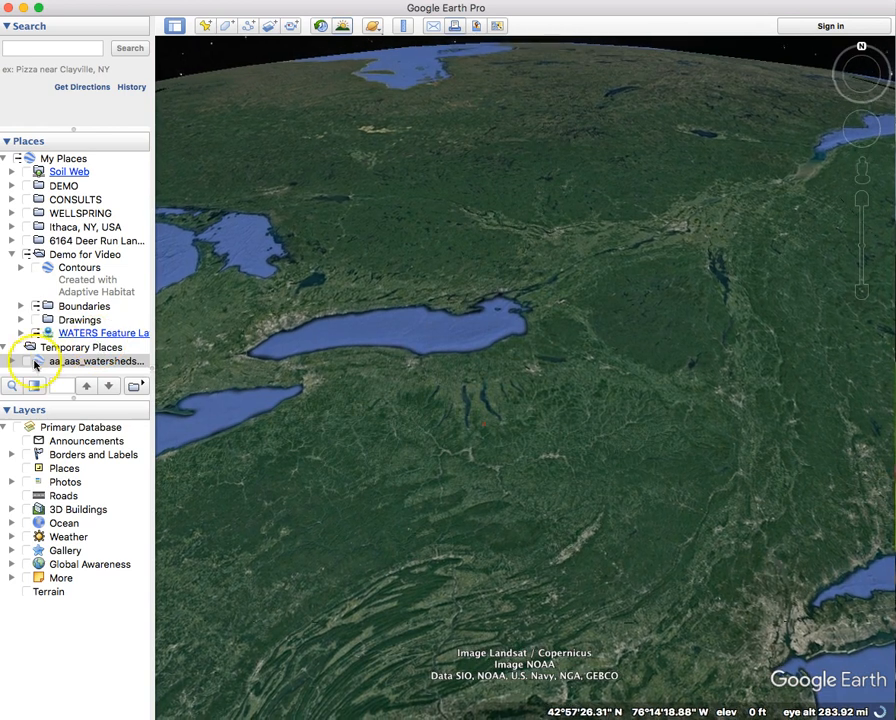
# Turn on the aa_aas_watersheds layer and zoom in on the central New York watersheds.
pyautogui.click(27, 364)
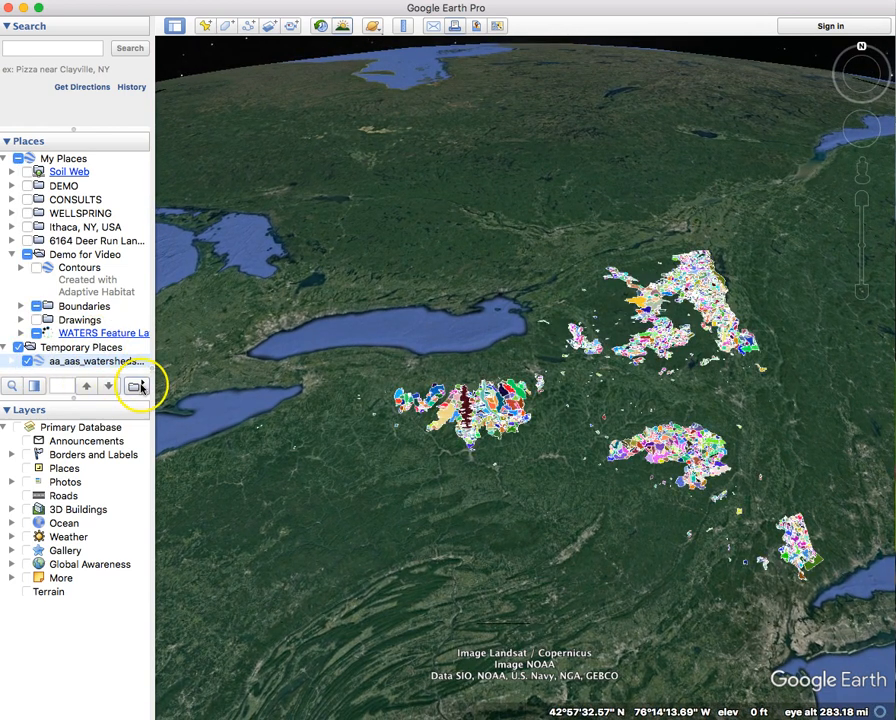
pyautogui.doubleClick(534, 480)
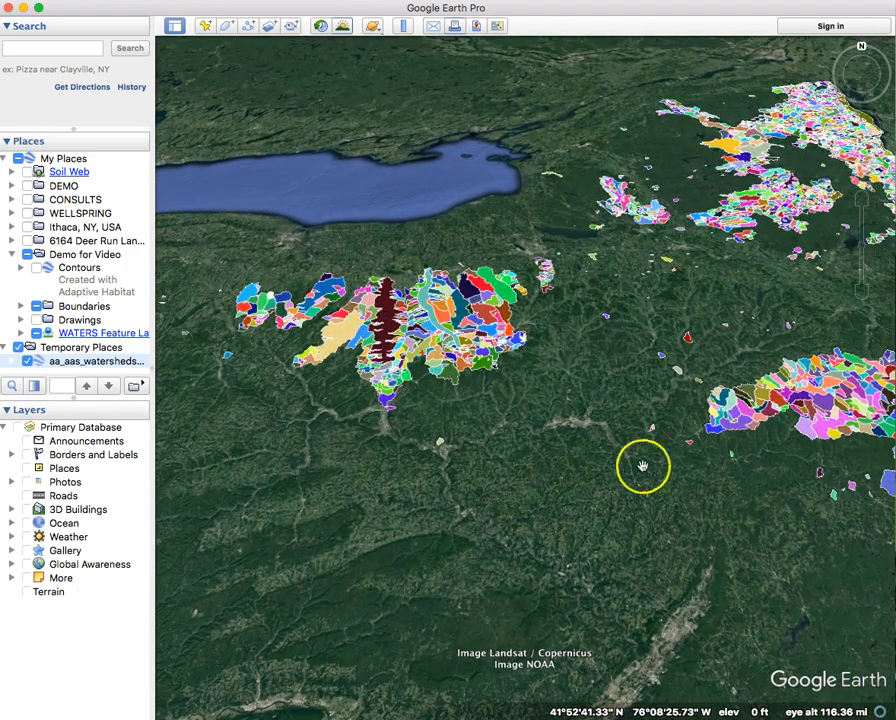
pyautogui.moveTo(642, 465); pyautogui.dragTo(668, 562)
pyautogui.moveTo(404, 486); pyautogui.dragTo(439, 508)
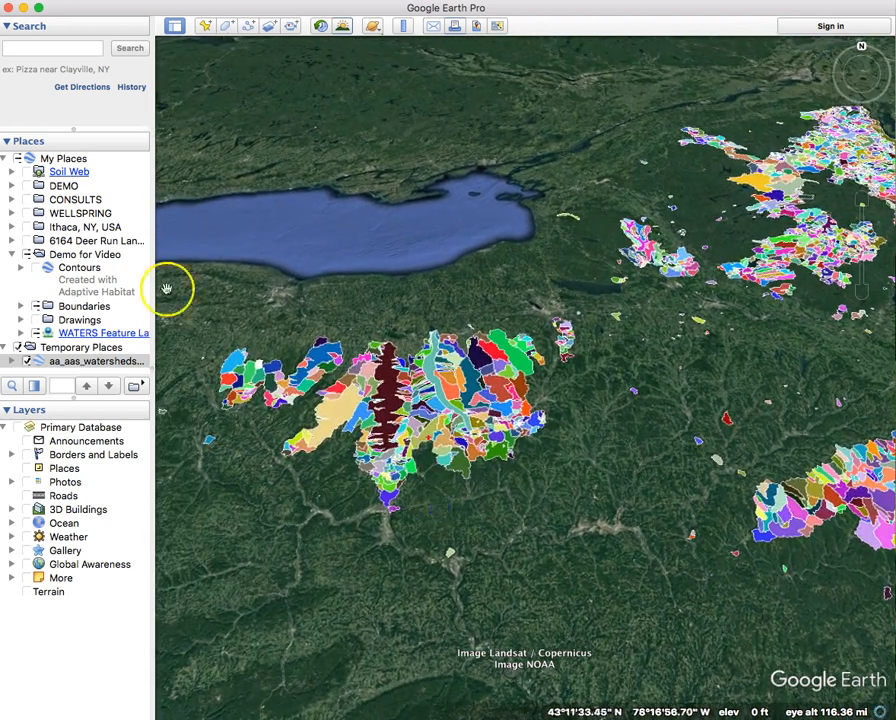
# Collapse the Layers panel and fly to the saved property folder in Places.
pyautogui.click(8, 410)
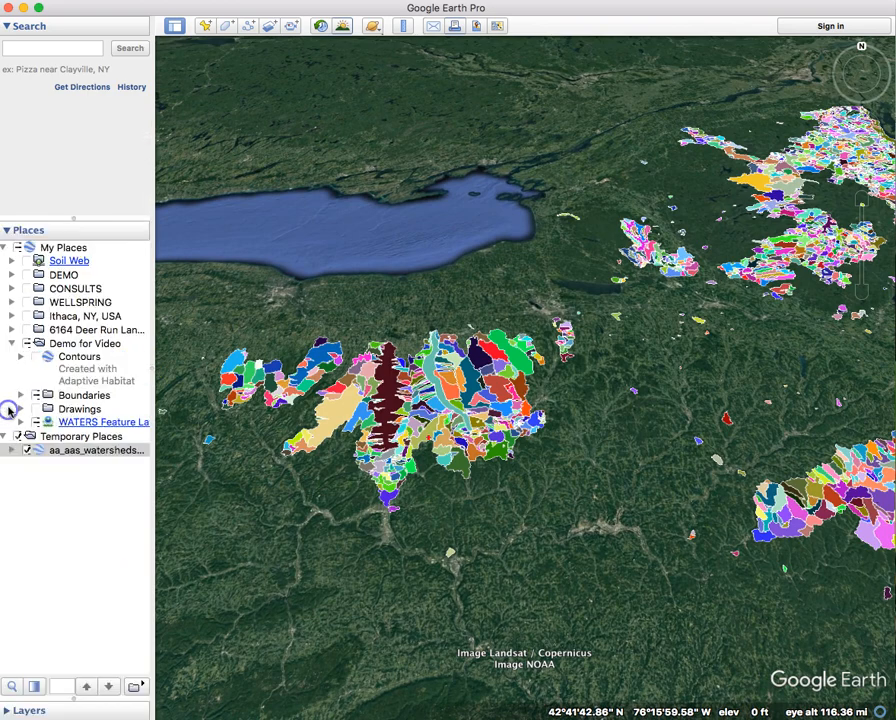
pyautogui.scroll(5, 400, 456)
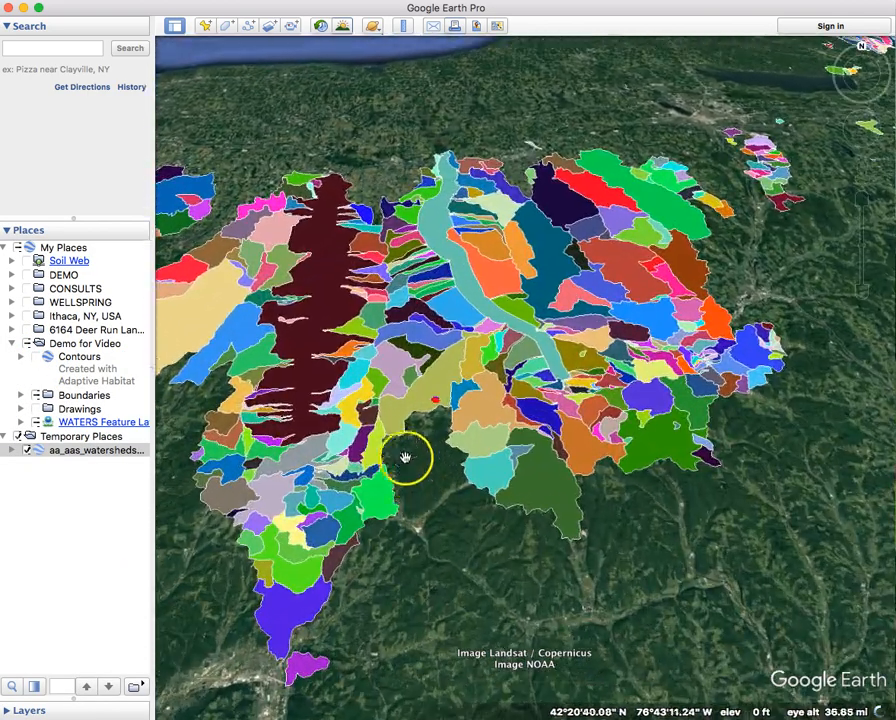
pyautogui.scroll(-3, 331, 428)
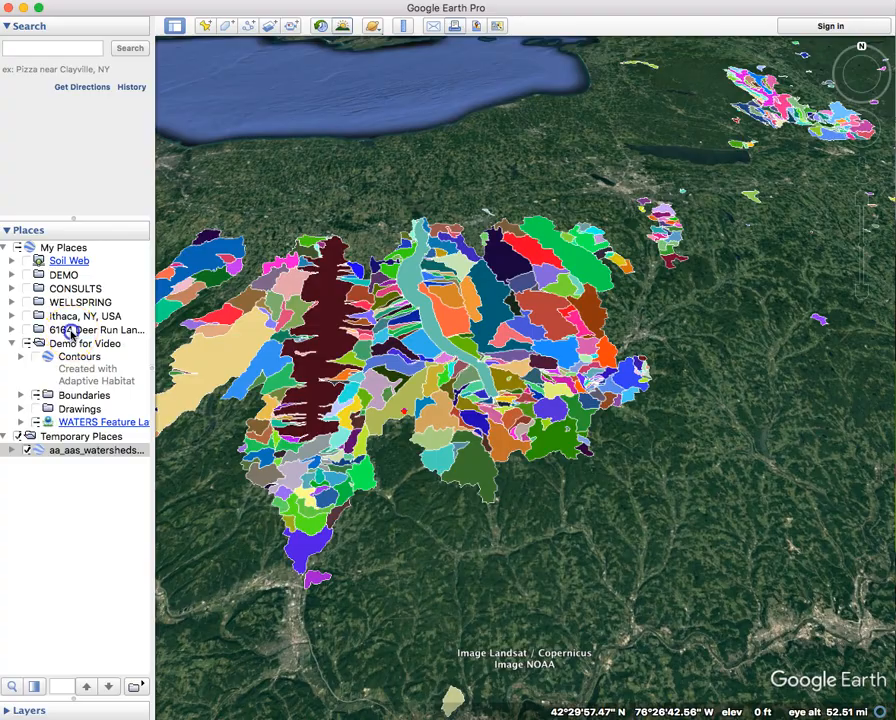
pyautogui.doubleClick(70, 333)
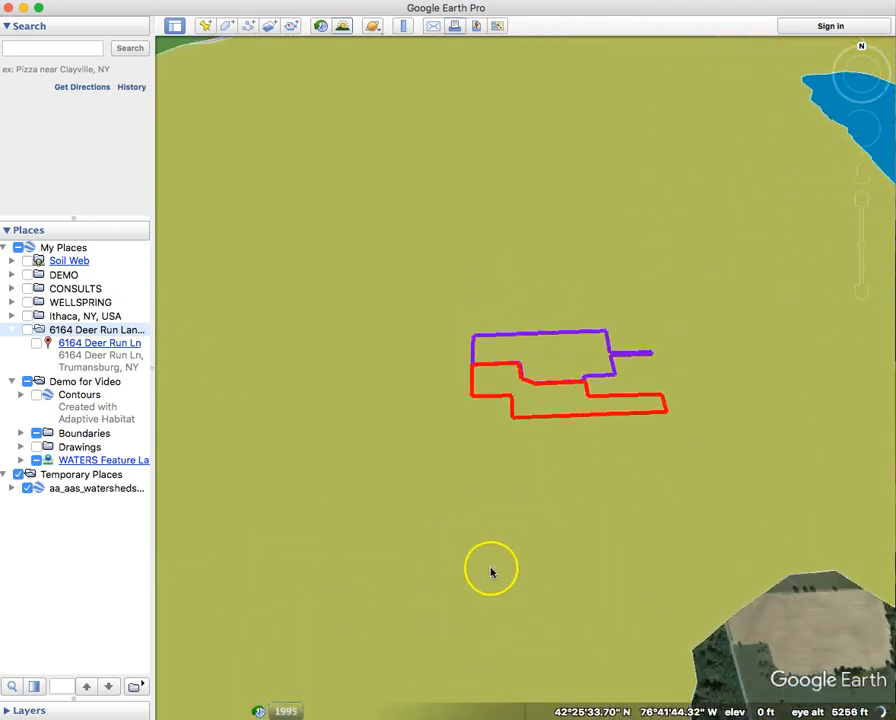
# Zoom out to frame the property in its basin, checking the OBJECTID 610 balloon and closing it.
pyautogui.scroll(-10, 490, 570)
pyautogui.scroll(-5, 372, 545)
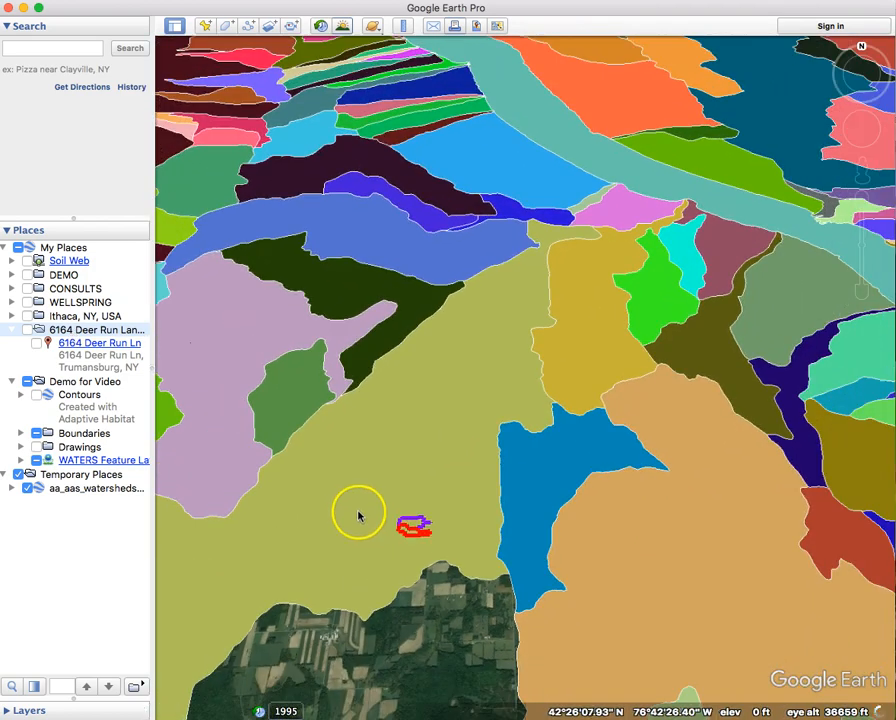
pyautogui.click(358, 513)
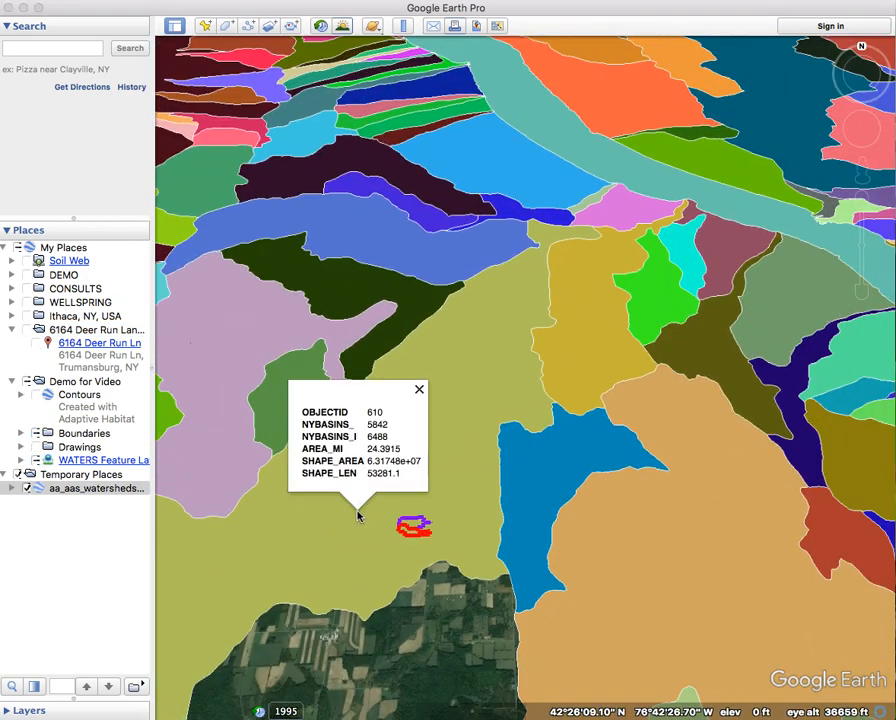
pyautogui.moveTo(367, 665); pyautogui.dragTo(456, 662)
pyautogui.click(434, 530)
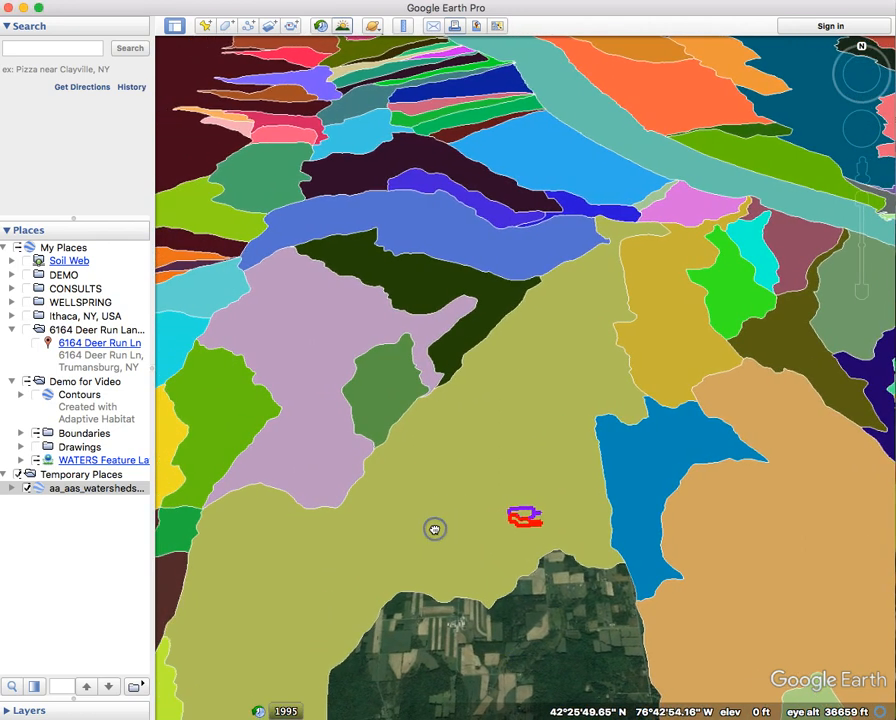
pyautogui.click(440, 681)
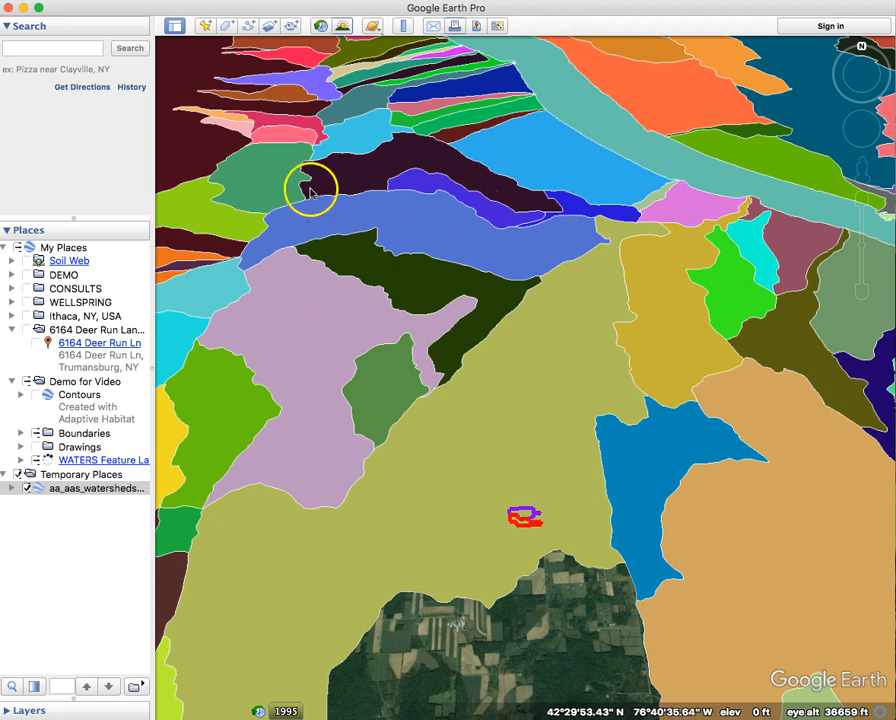
# Expand aa_aas_watersheds into its basin list and select the property's basin, OBJECTID 610.
pyautogui.click(12, 489)
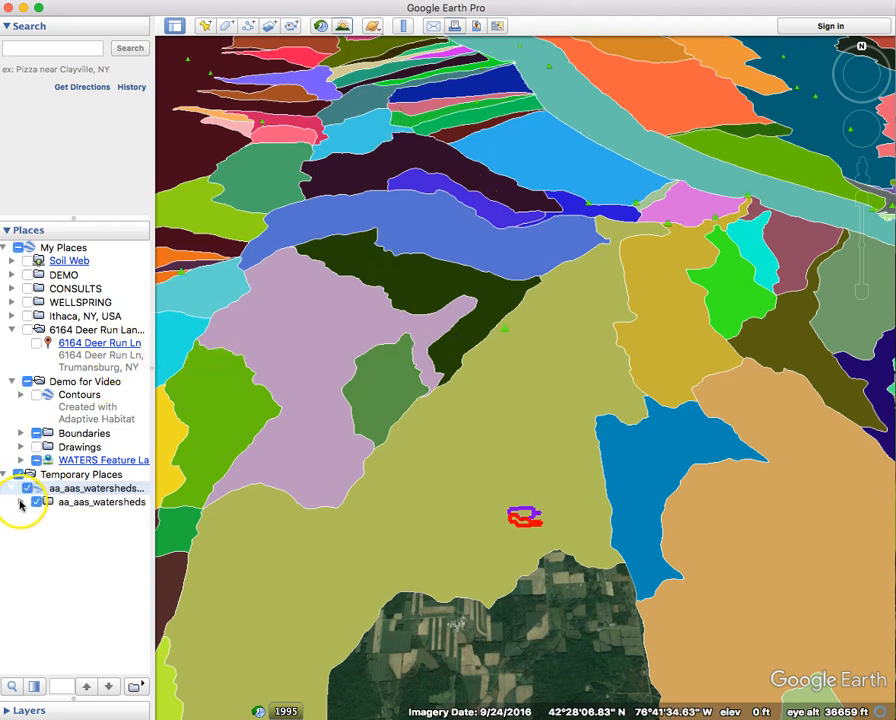
pyautogui.click(20, 503)
pyautogui.scroll(-3, 18, 621)
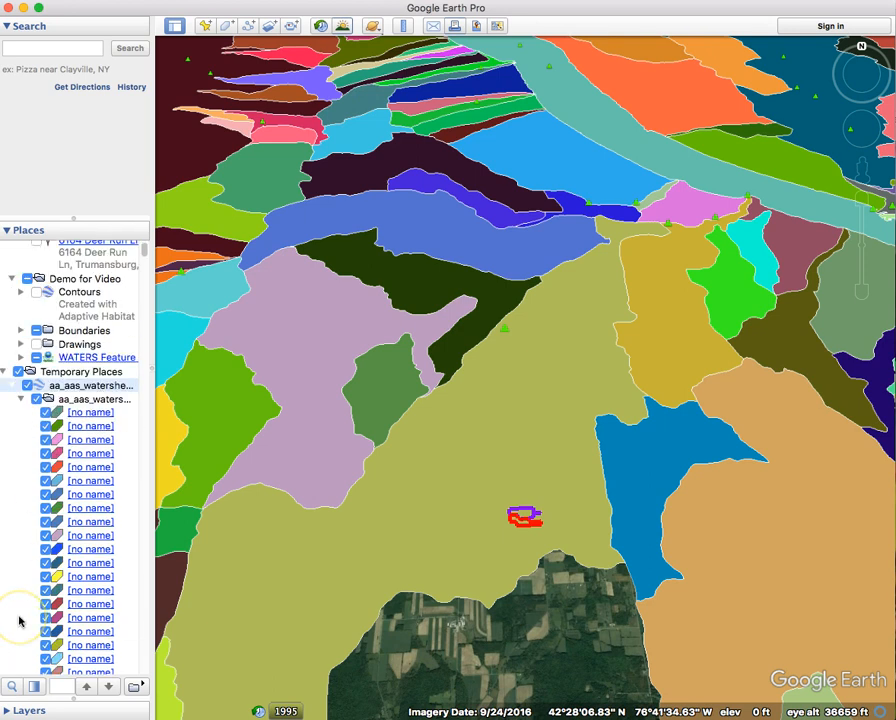
pyautogui.scroll(-2, 18, 621)
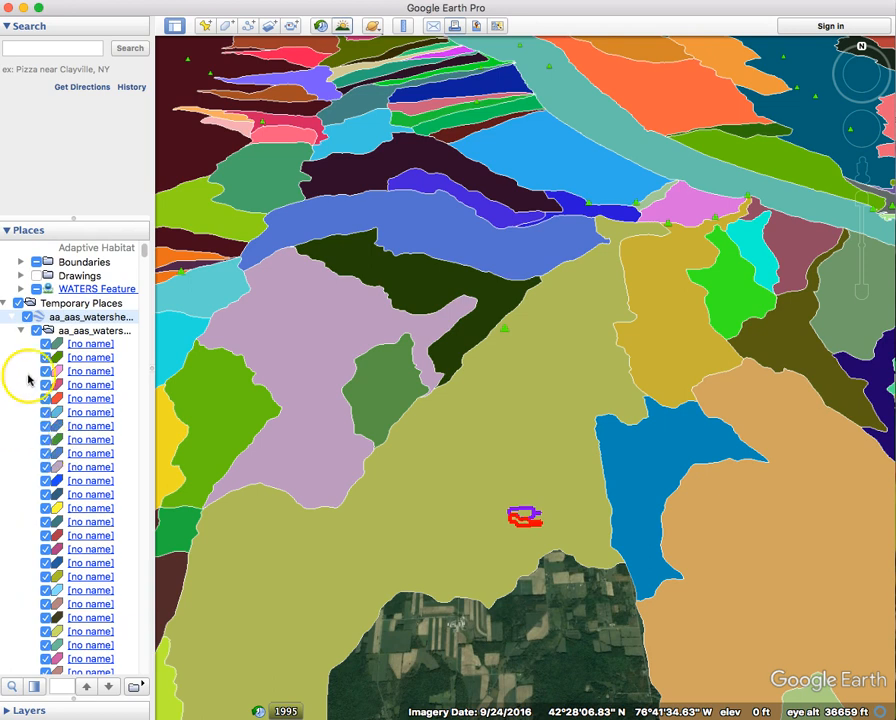
pyautogui.scroll(-10, 22, 366)
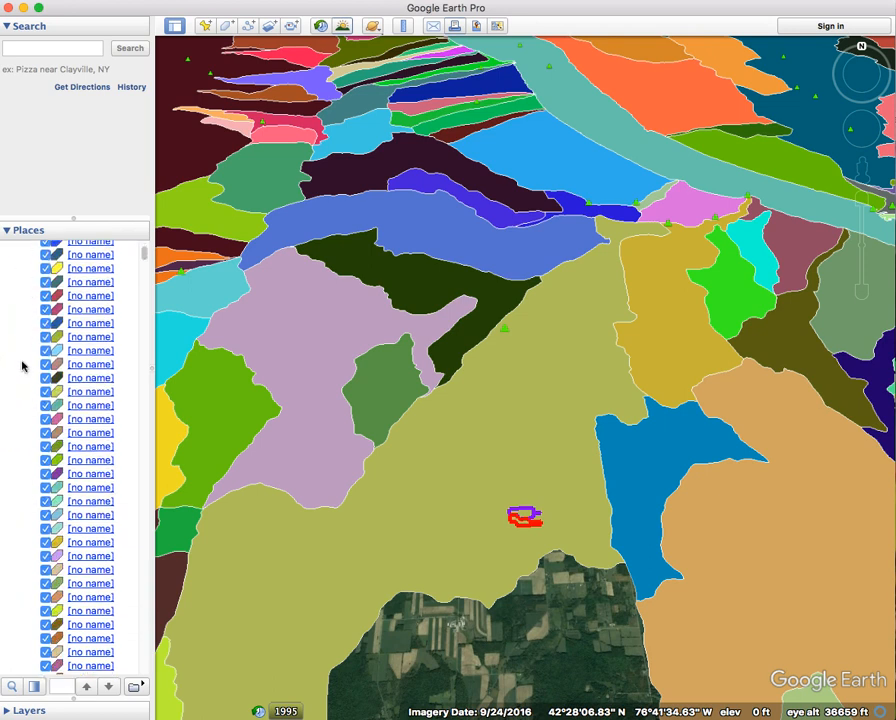
pyautogui.scroll(-8, 22, 366)
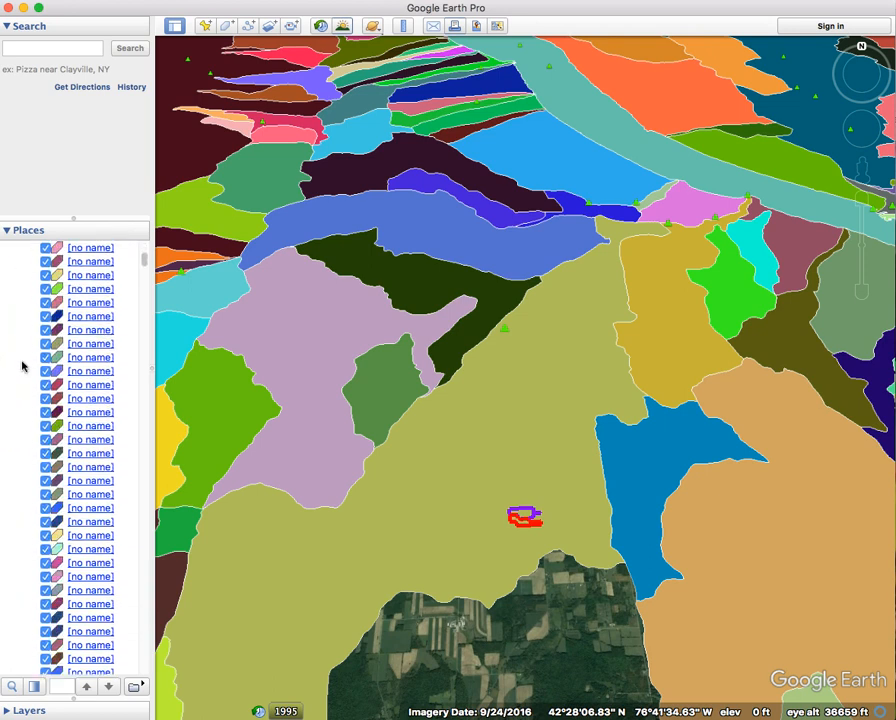
pyautogui.scroll(-3, 22, 366)
pyautogui.click(458, 526)
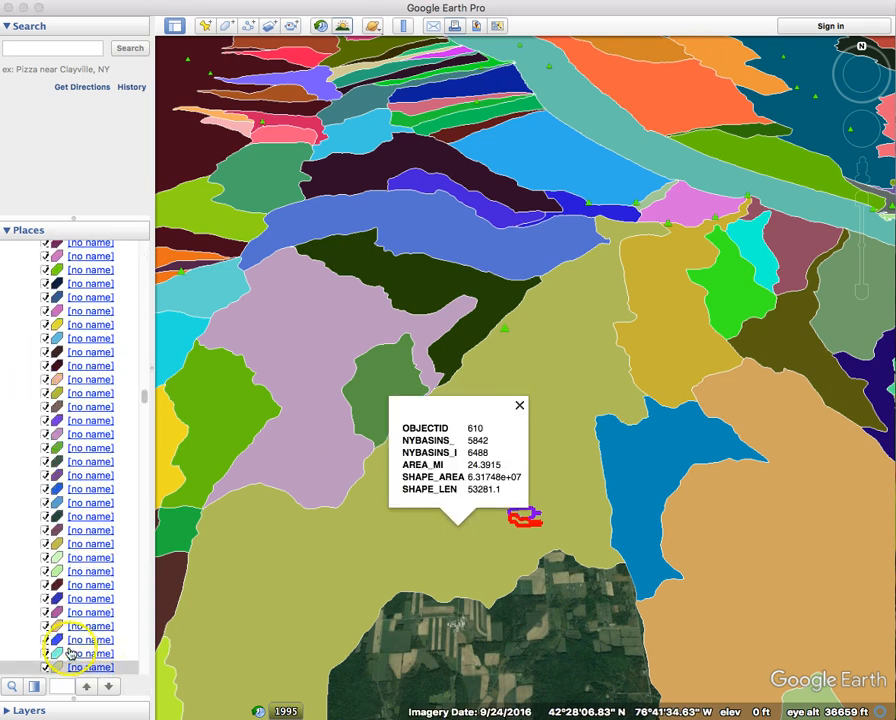
pyautogui.scroll(-3, 37, 633)
# In the MINE! basin's Get Info style, set Area to Filled at 50% opacity.
pyautogui.rightClick(60, 604)
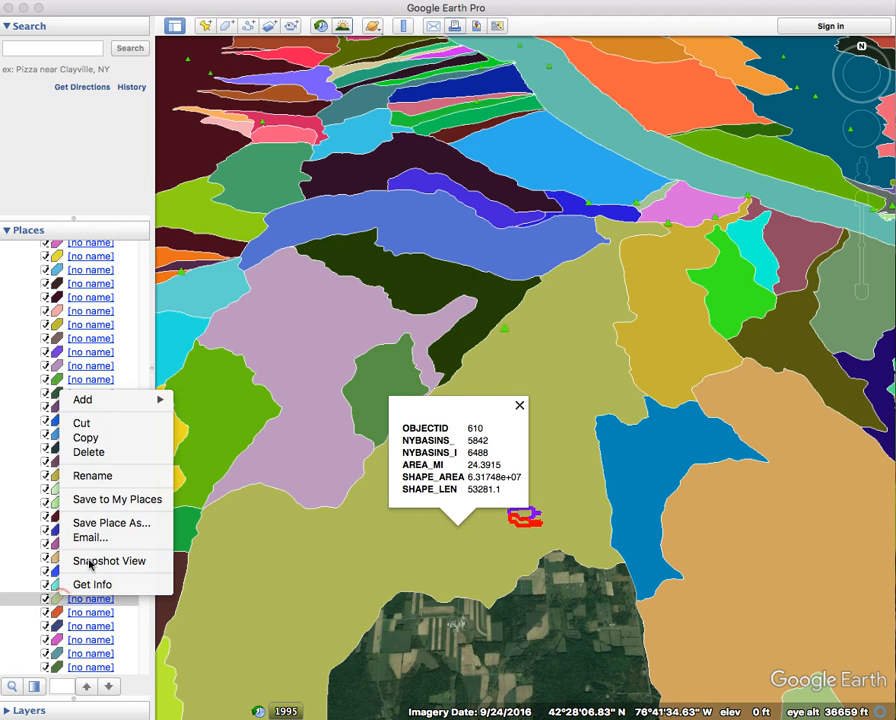
pyautogui.click(78, 584)
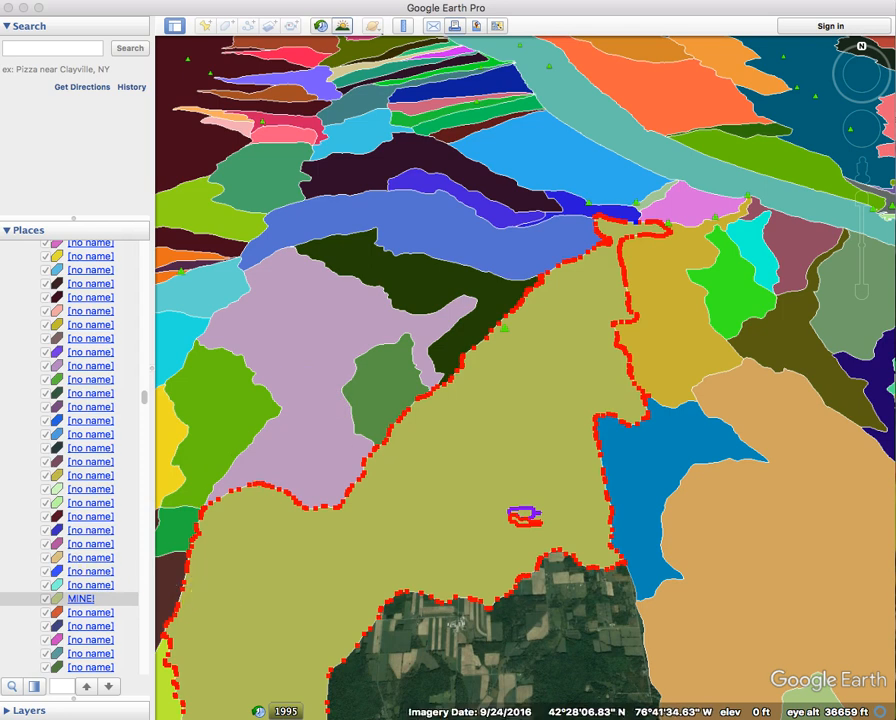
pyautogui.moveTo(895, 105); pyautogui.dragTo(426, 95)
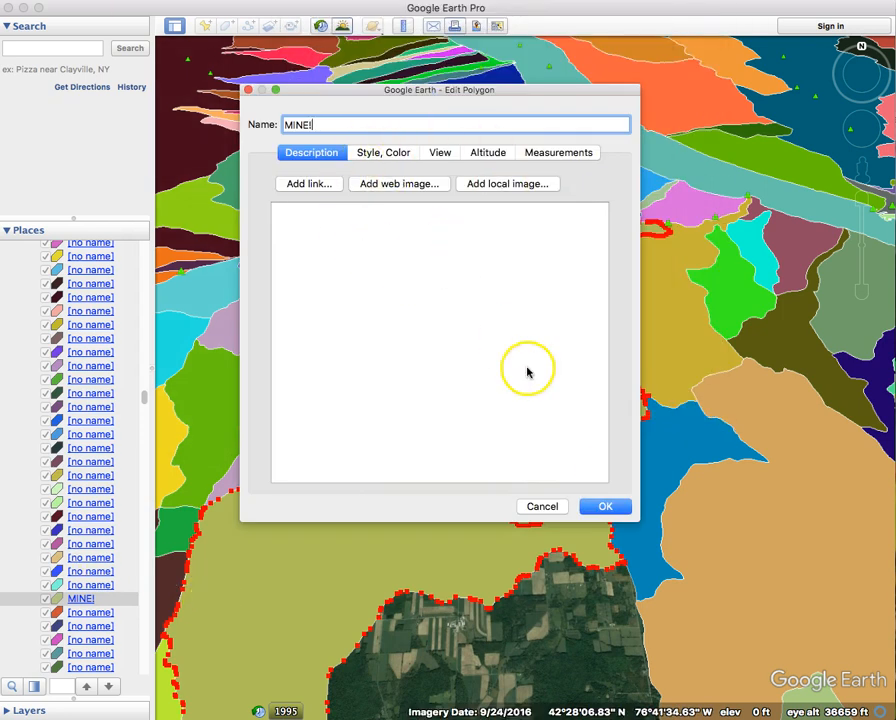
pyautogui.click(377, 155)
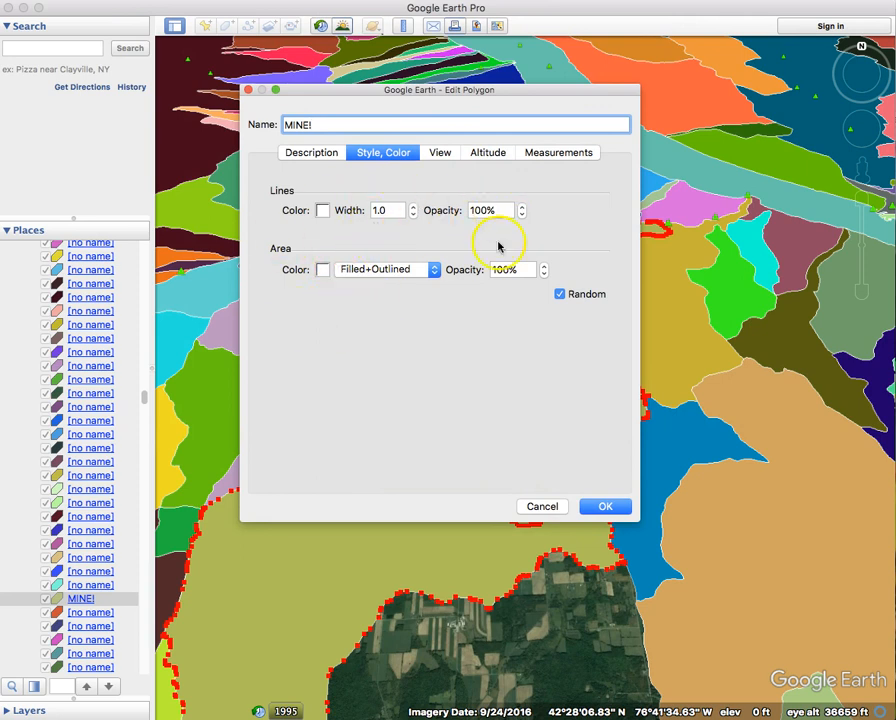
pyautogui.click(344, 267)
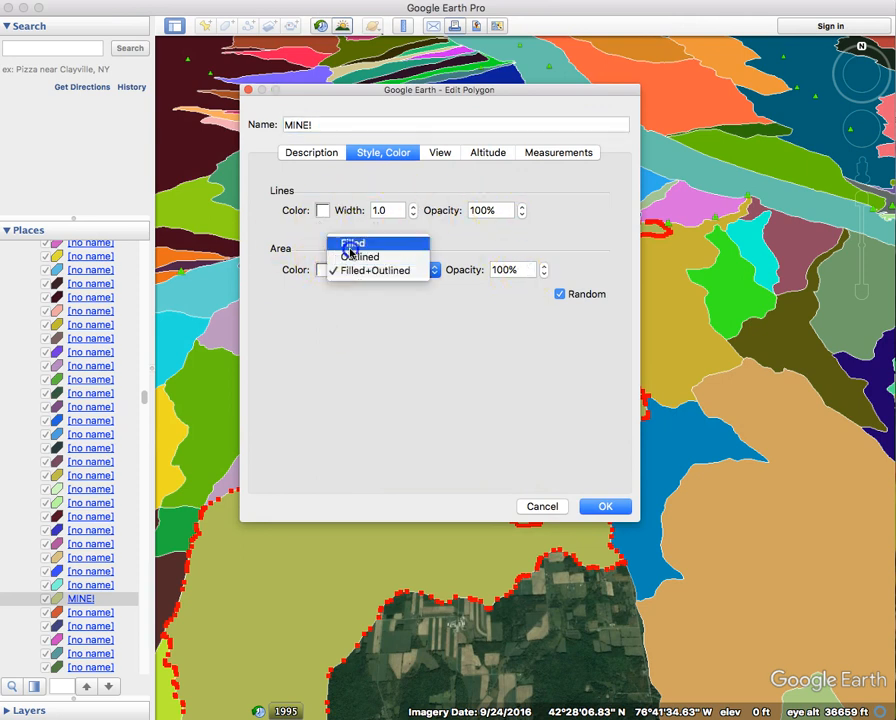
pyautogui.click(350, 249)
pyautogui.click(584, 293)
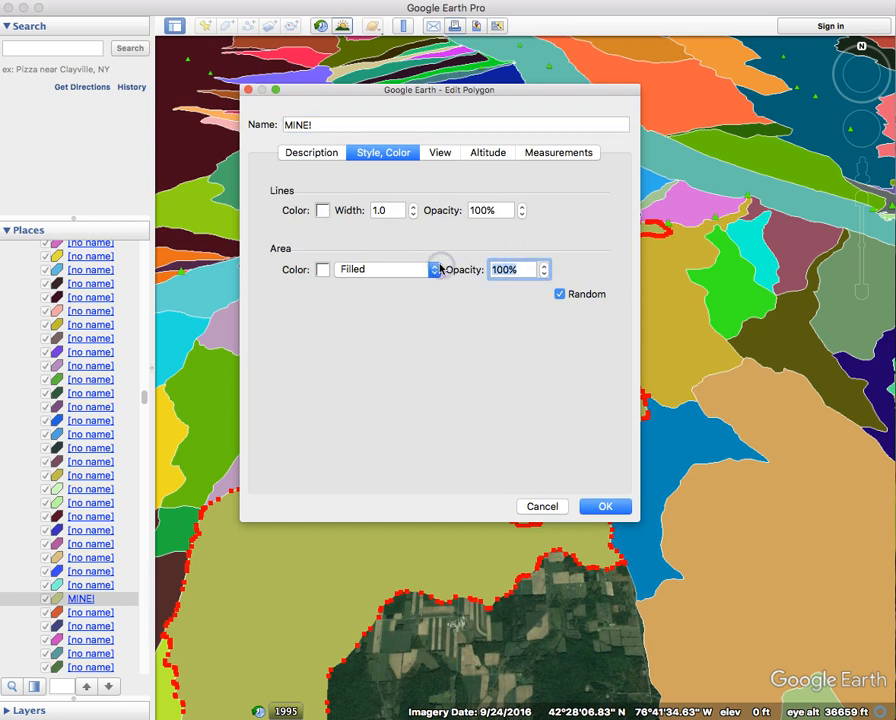
pyautogui.write('50%')
pyautogui.press('Return')
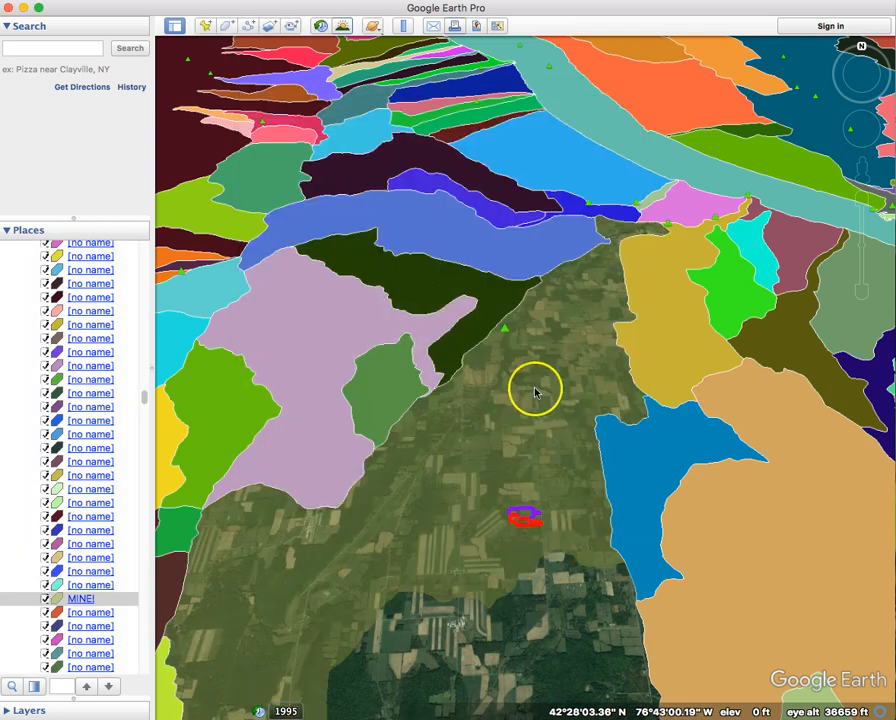
# Zoom in on the property inside the translucent basin, then back out to the Finger Lakes region.
pyautogui.scroll(6, 530, 530)
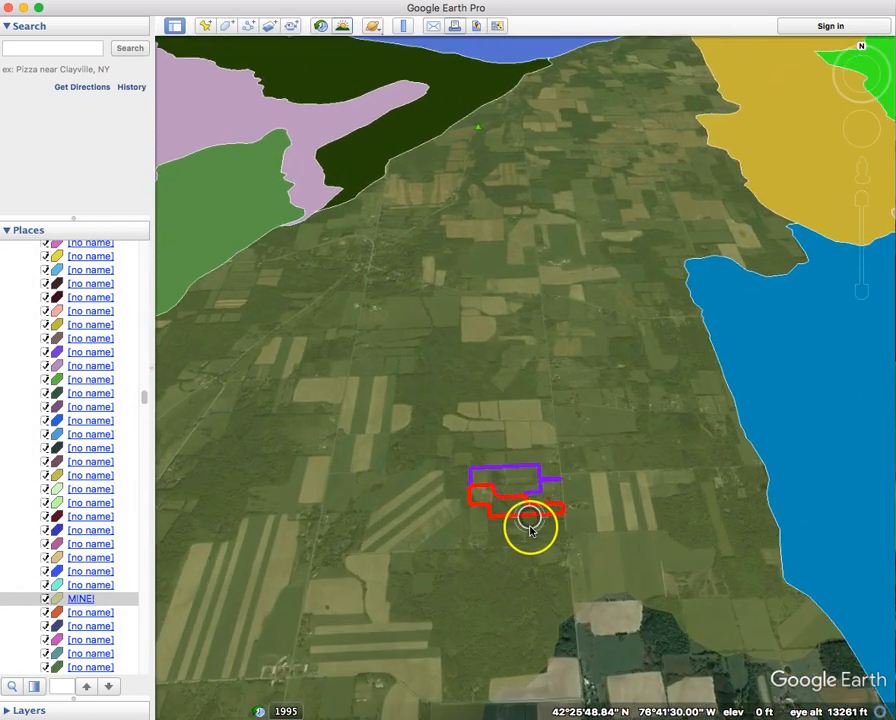
pyautogui.scroll(3, 525, 515)
pyautogui.scroll(-10, 424, 398)
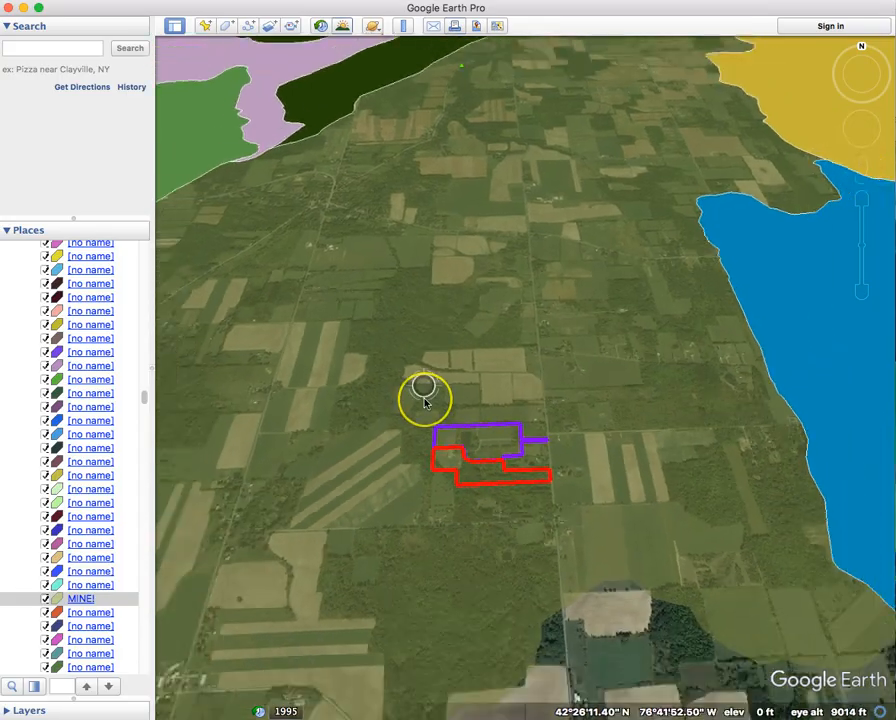
pyautogui.scroll(-10, 424, 398)
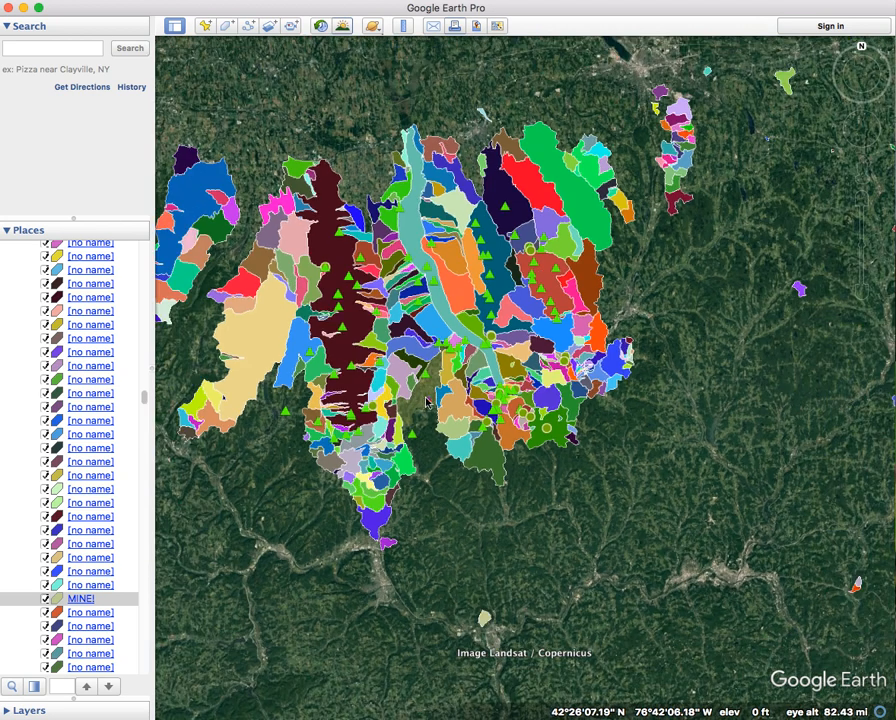
pyautogui.scroll(5, 72, 318)
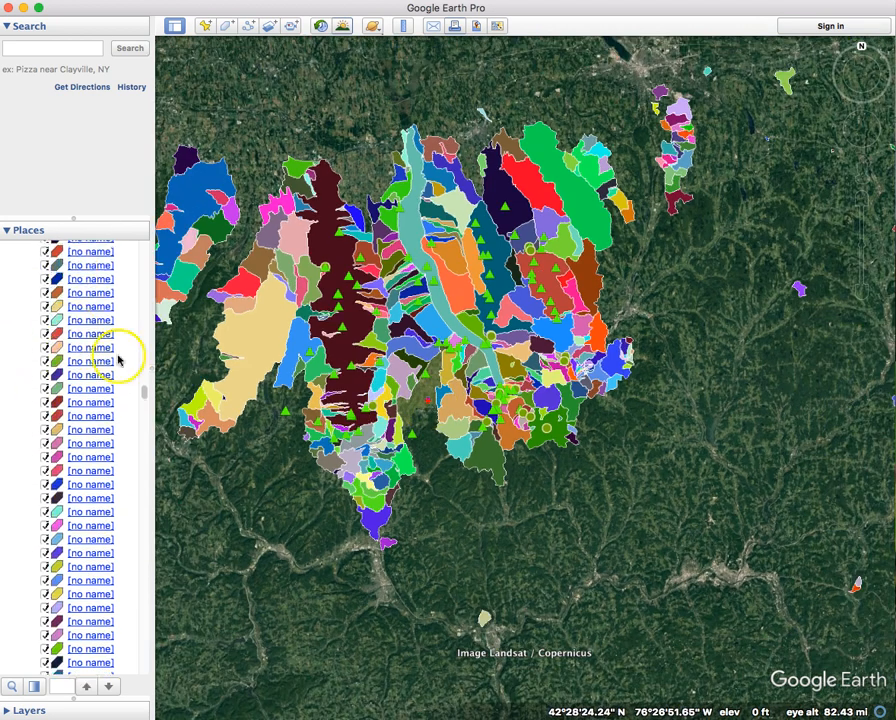
pyautogui.moveTo(144, 388); pyautogui.dragTo(146, 244)
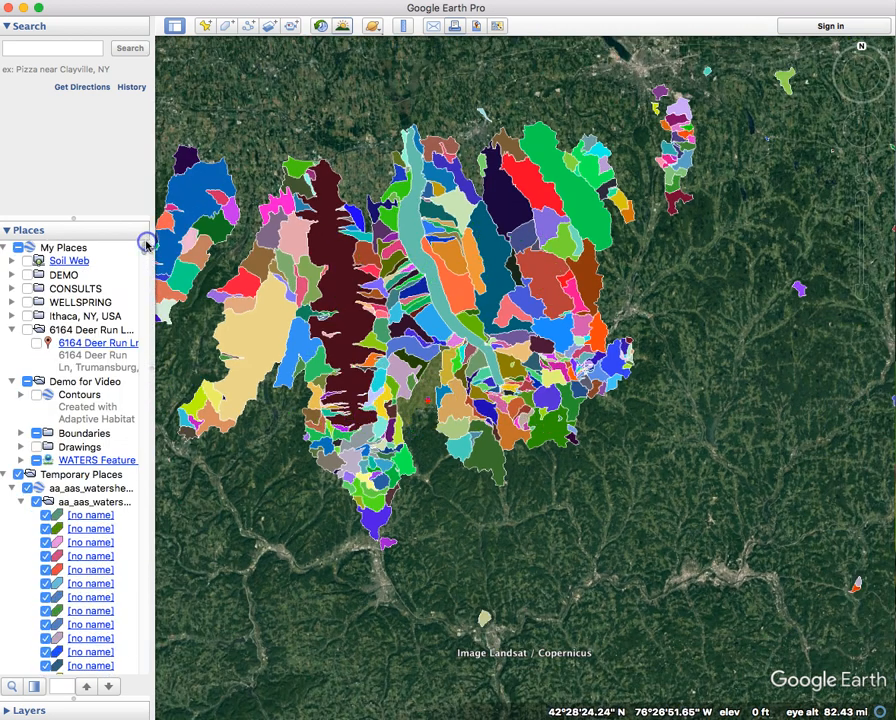
# Collapse the basin list and turn on the EPA WATERS Feature Layer with the watersheds visible.
pyautogui.click(22, 501)
pyautogui.click(26, 488)
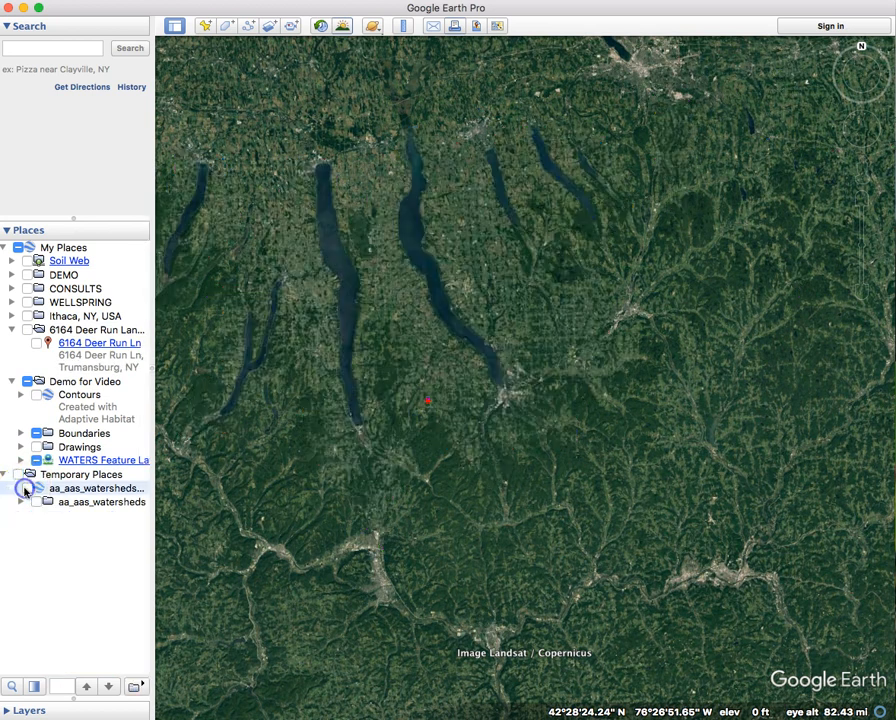
pyautogui.click(26, 488)
pyautogui.click(36, 460)
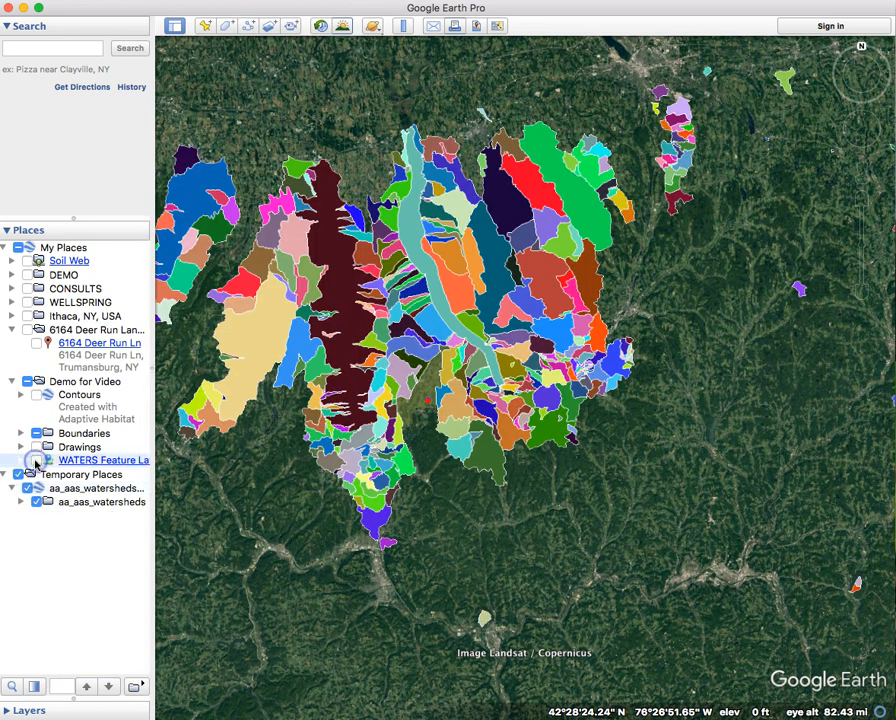
pyautogui.scroll(5, 480, 365)
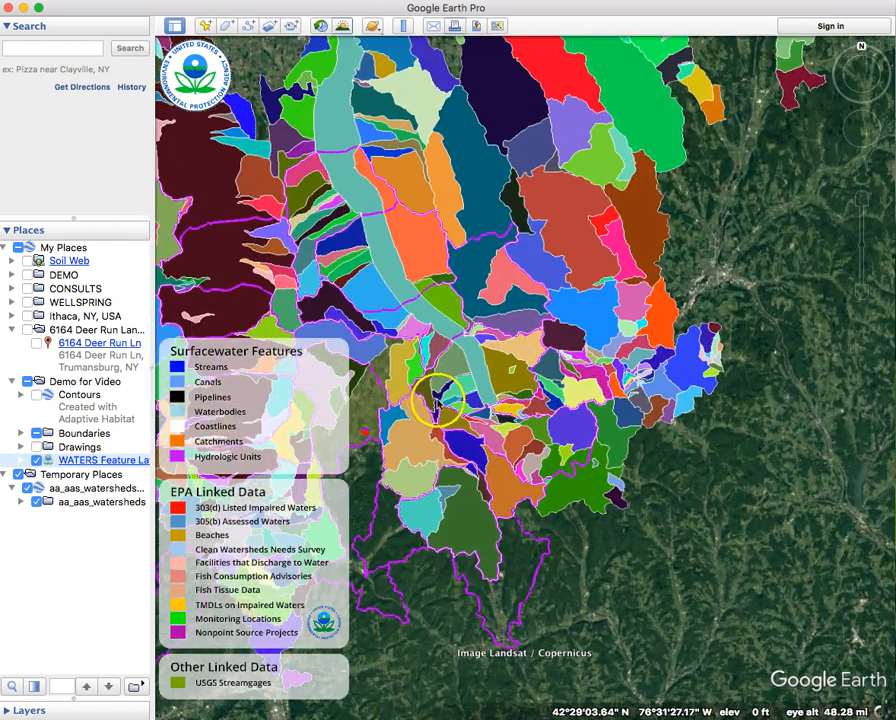
pyautogui.moveTo(557, 507); pyautogui.dragTo(739, 506)
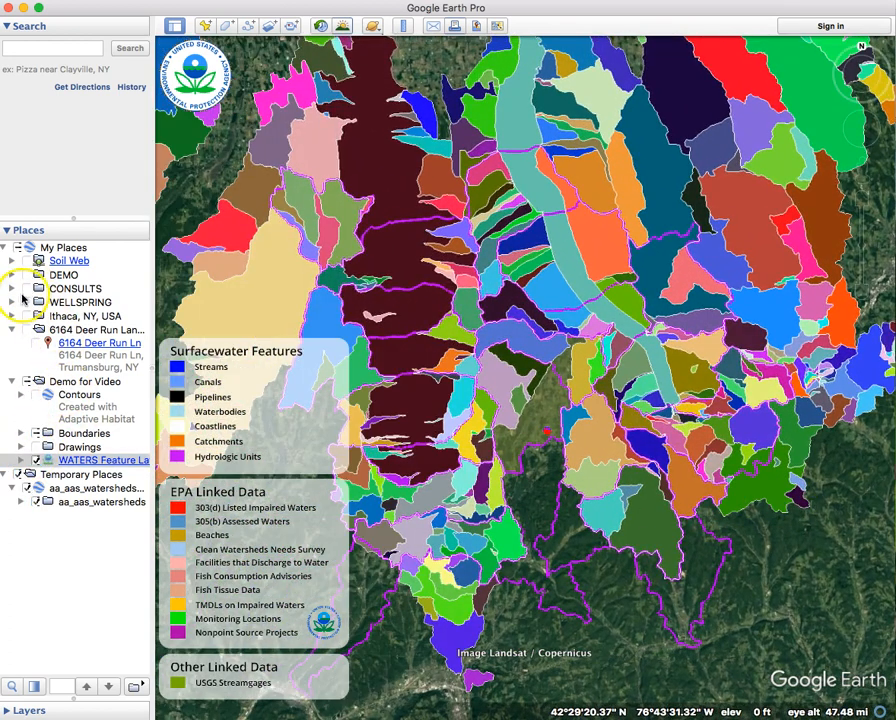
# Turn on Contours, zoom in on the property boundaries, and switch the WATERS Feature Layer off.
pyautogui.click(33, 397)
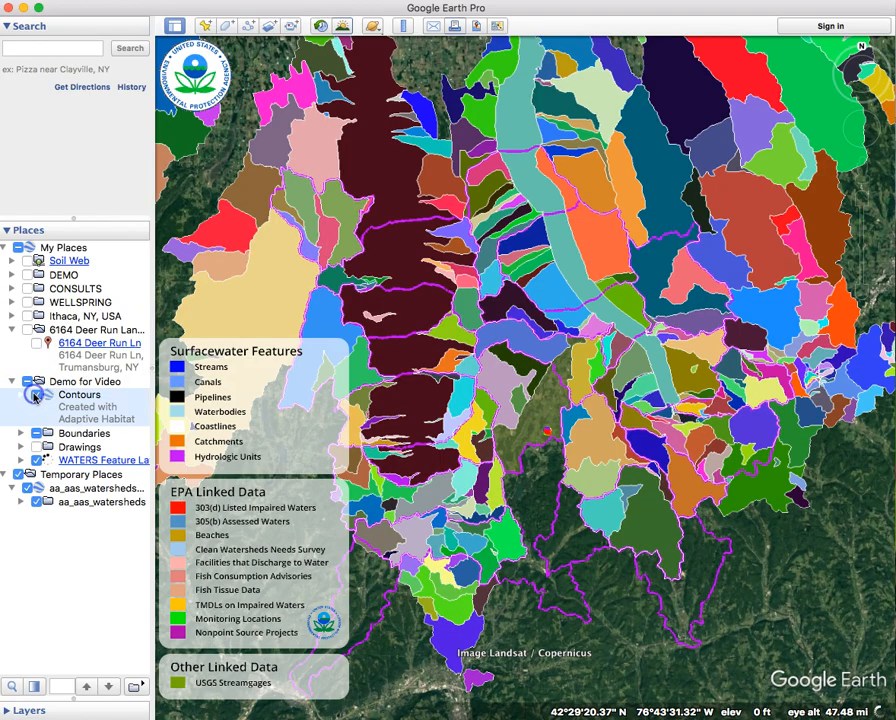
pyautogui.scroll(5, 550, 430)
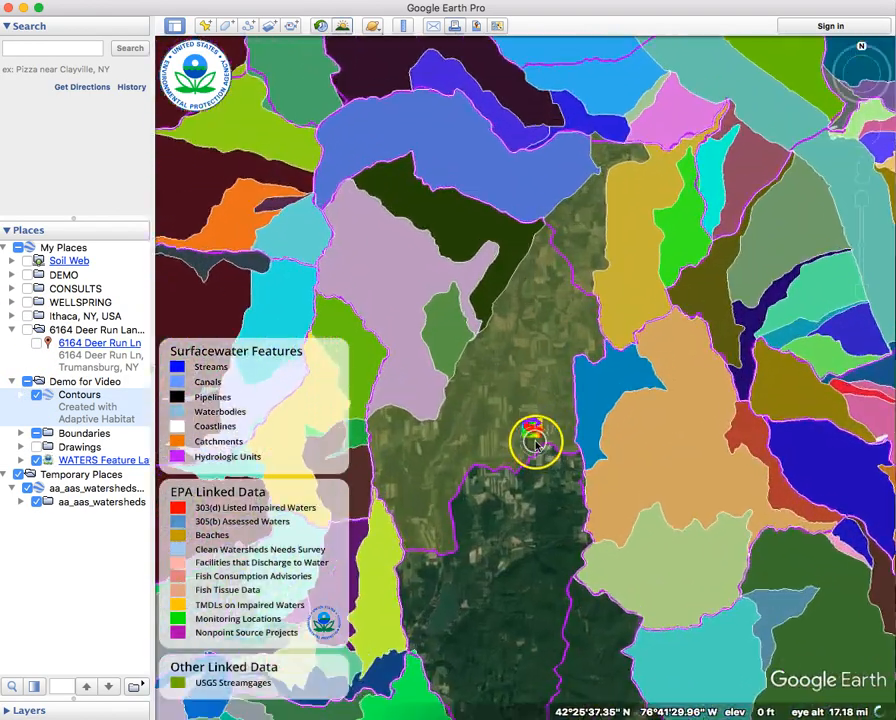
pyautogui.scroll(5, 531, 443)
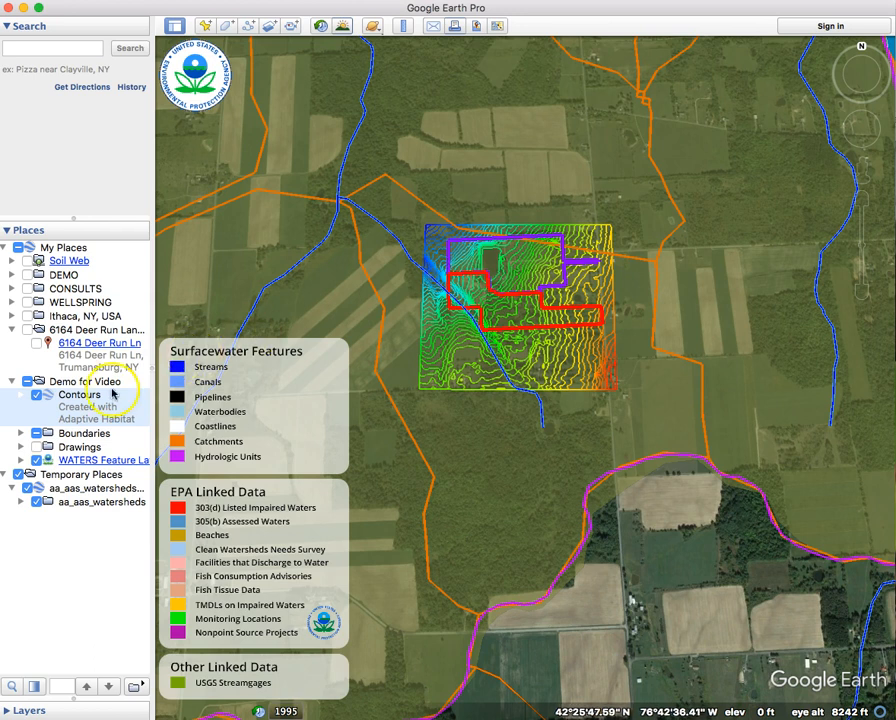
pyautogui.click(40, 434)
pyautogui.click(36, 460)
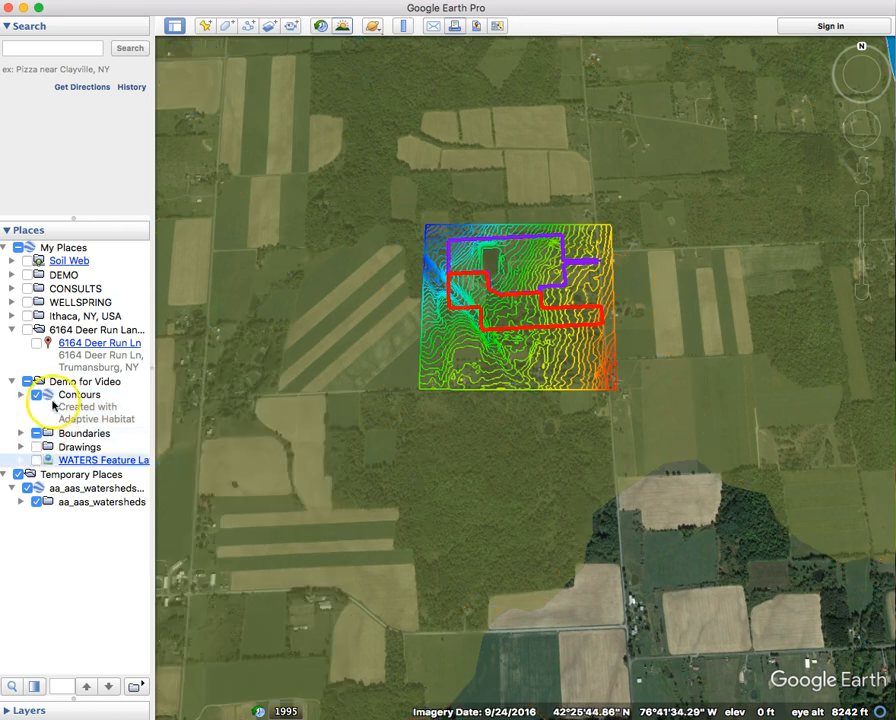